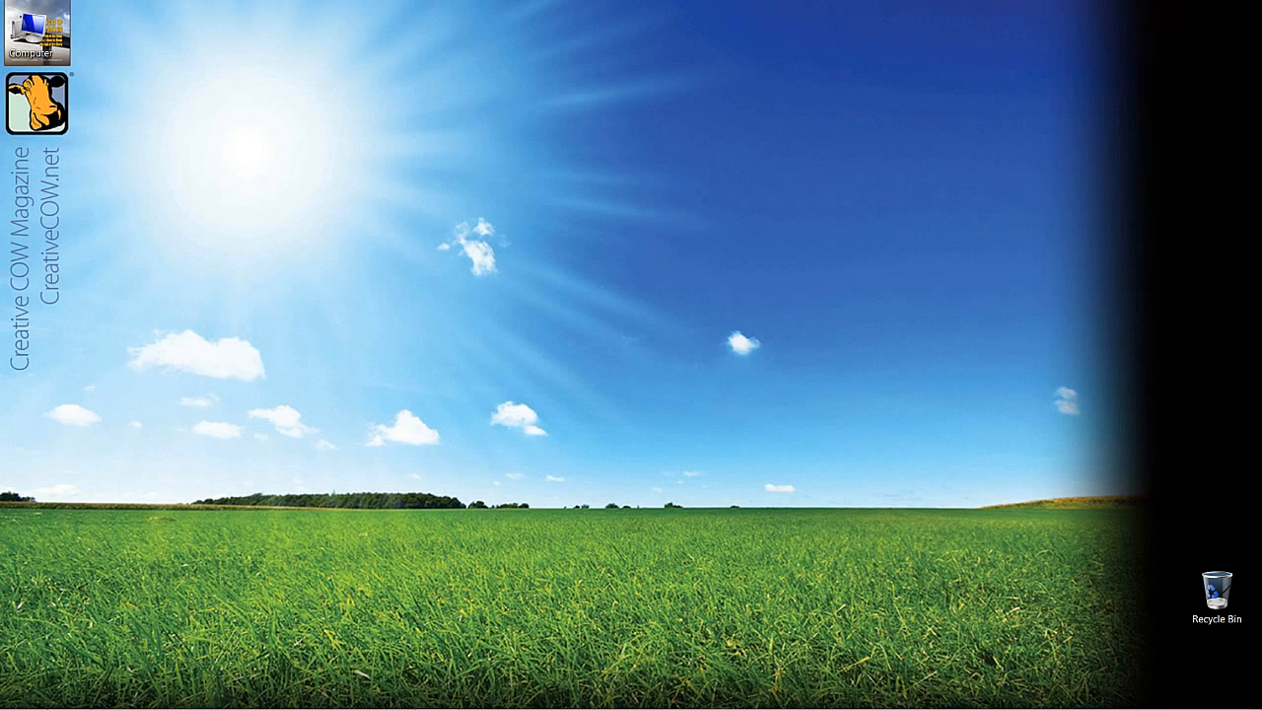
Step: Switch to Avid Symphony, then open the Learn Media Composer Bin and fit its window beneath the project window
key(alt+Tab)
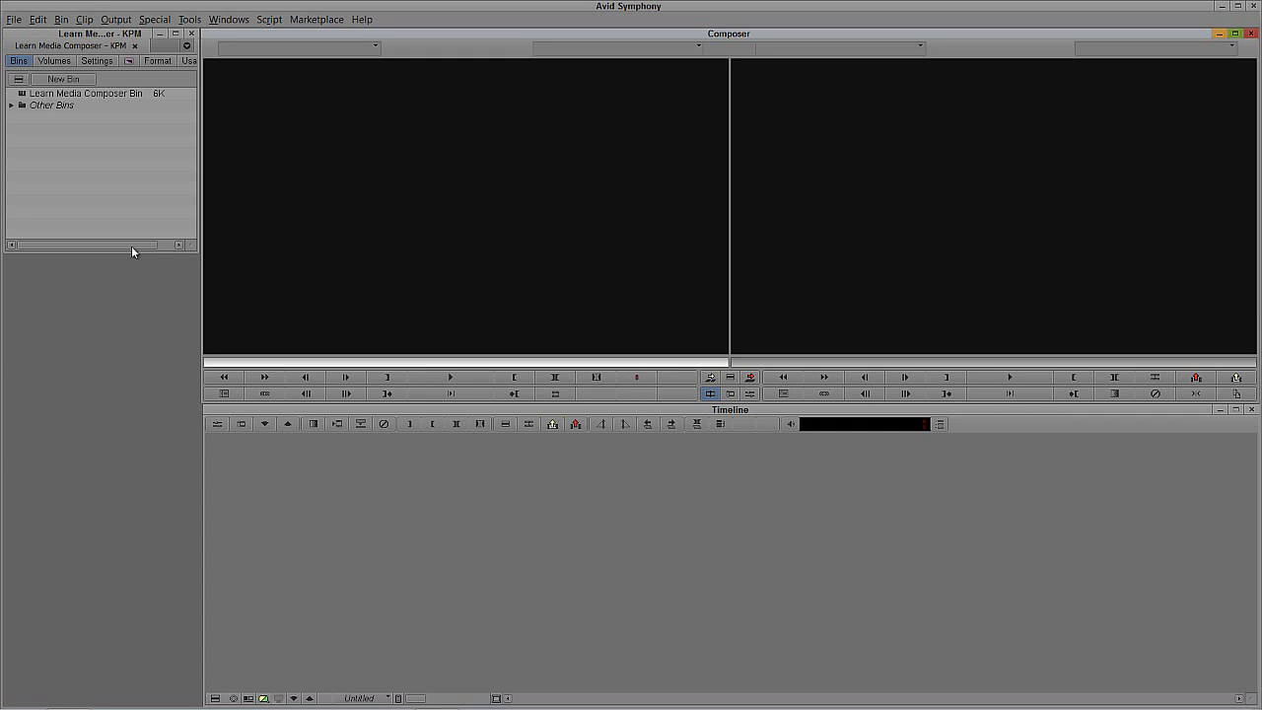
double_click(21, 93)
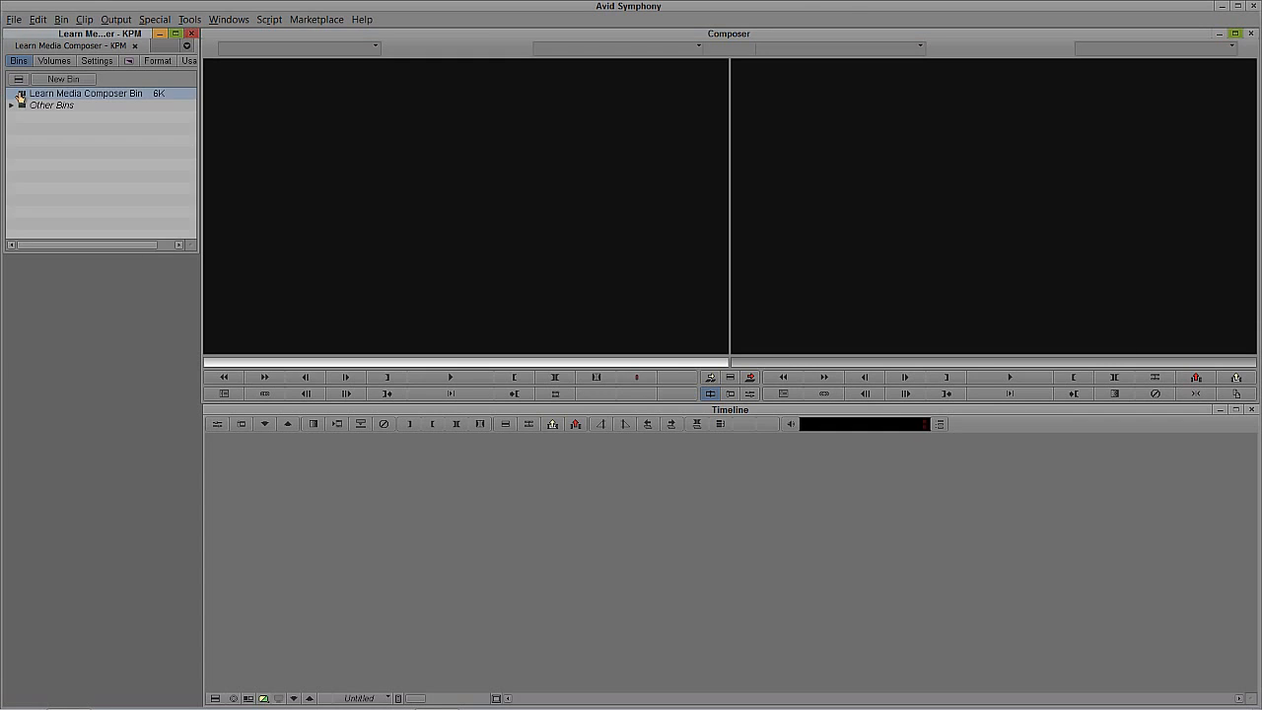
drag(83, 511, 79, 268)
drag(164, 425, 194, 443)
click(73, 193)
Step: Open the Motocross bin from the Stock Footage project folder and fit its window beneath the Learn Media Composer Bin
click(11, 104)
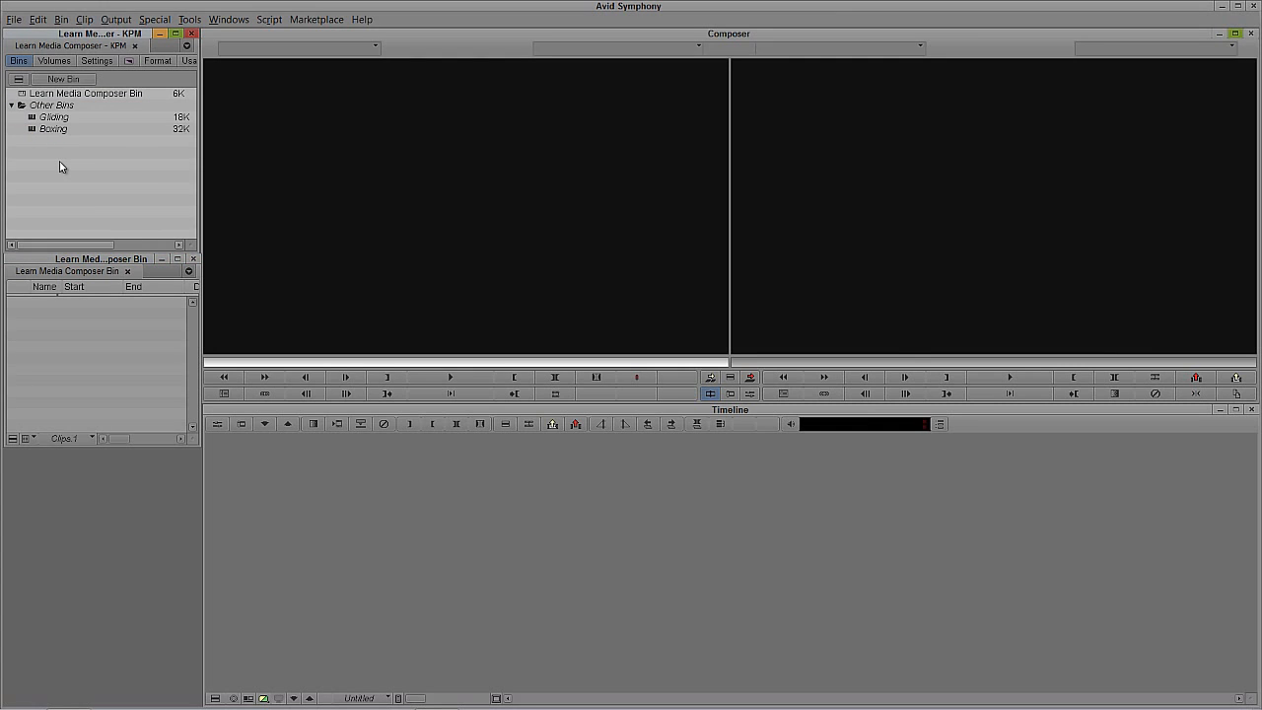
key(ctrl+o)
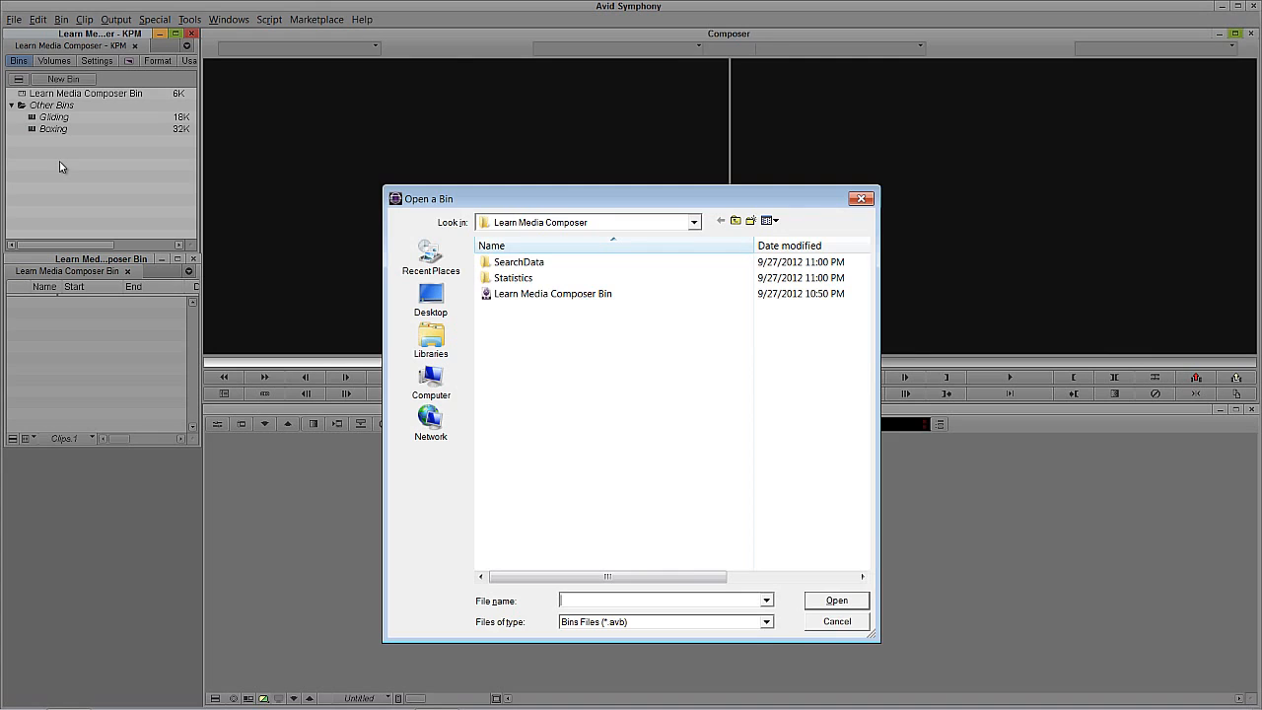
click(734, 222)
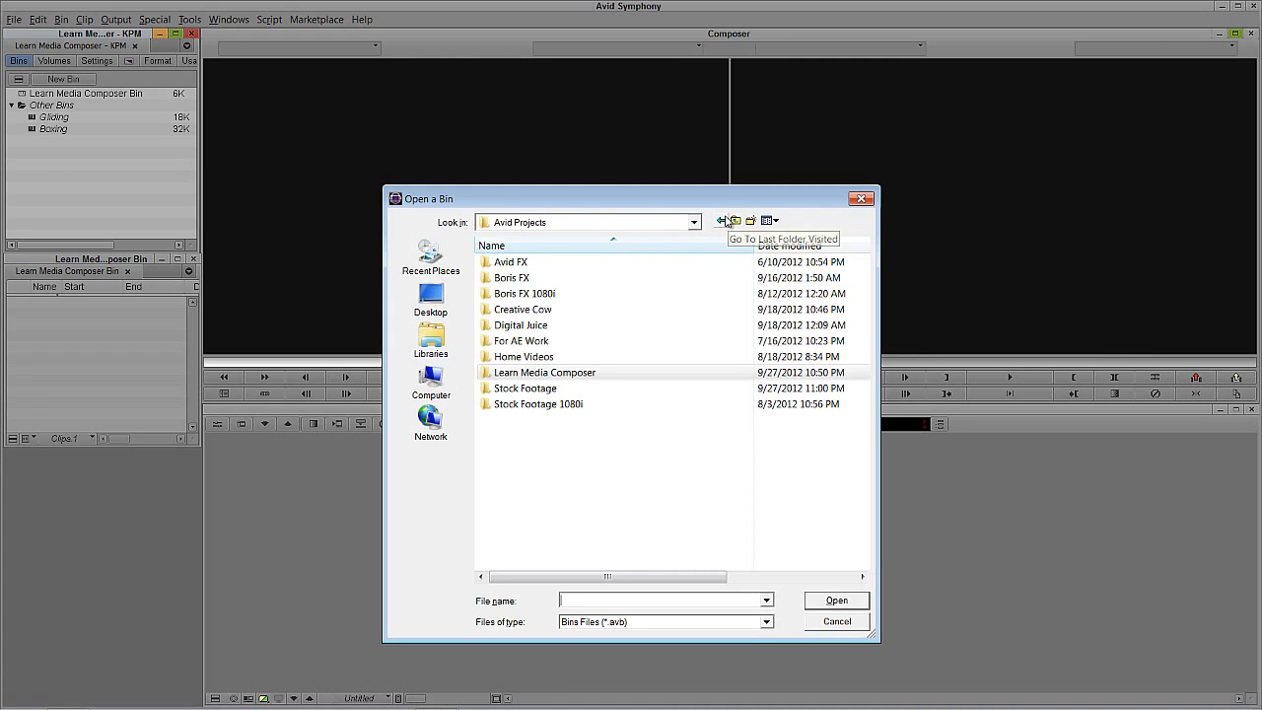
double_click(528, 389)
double_click(513, 342)
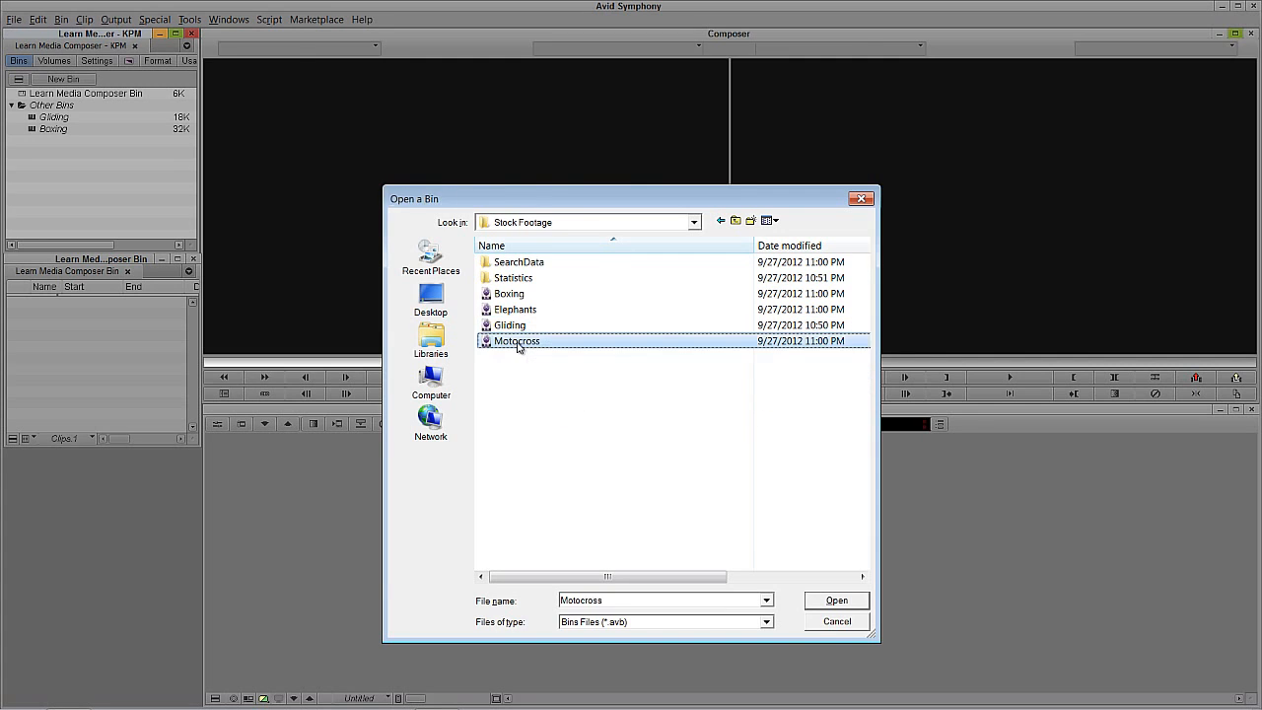
drag(299, 52, 92, 463)
drag(211, 570, 162, 628)
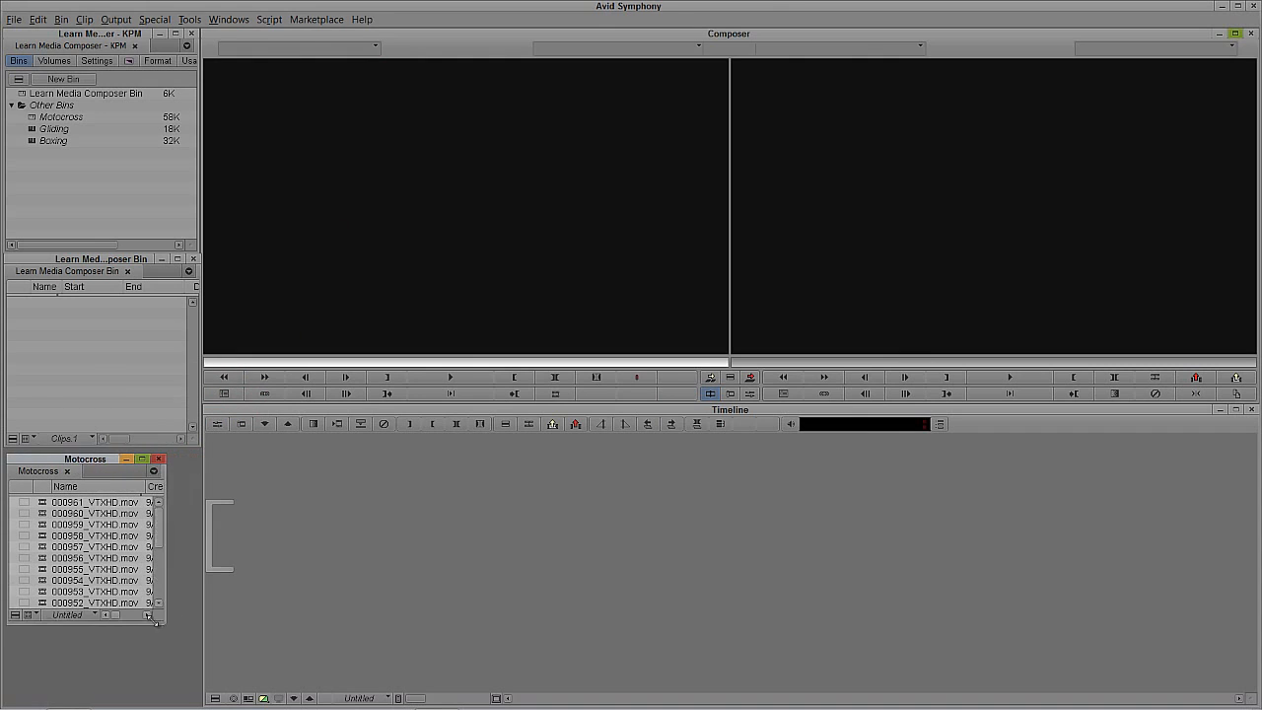
Step: Load 000959_VTXHD.mov from the Motocross bin as the source clip and mark a range ending at 01:00:29:08
double_click(42, 524)
drag(290, 351, 474, 359)
key(o)
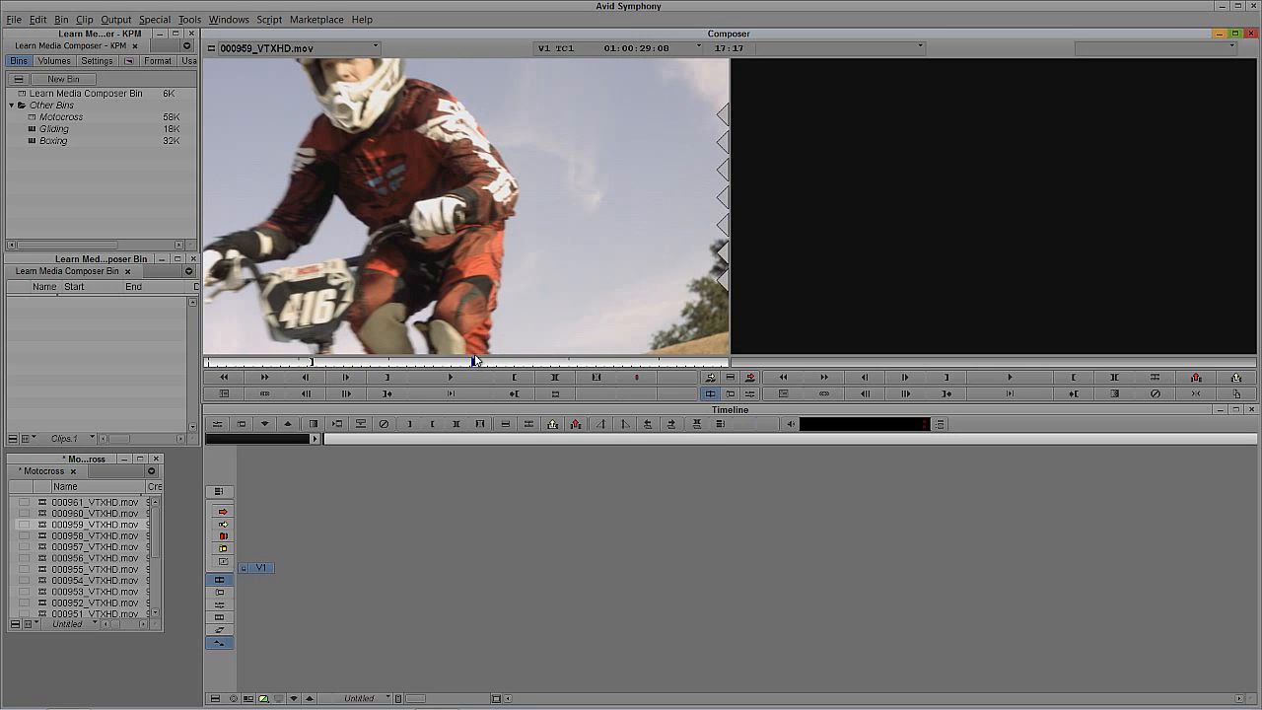
Step: Splice the marked source range into a new sequence stored in the Learn Media Composer Bin
key(v)
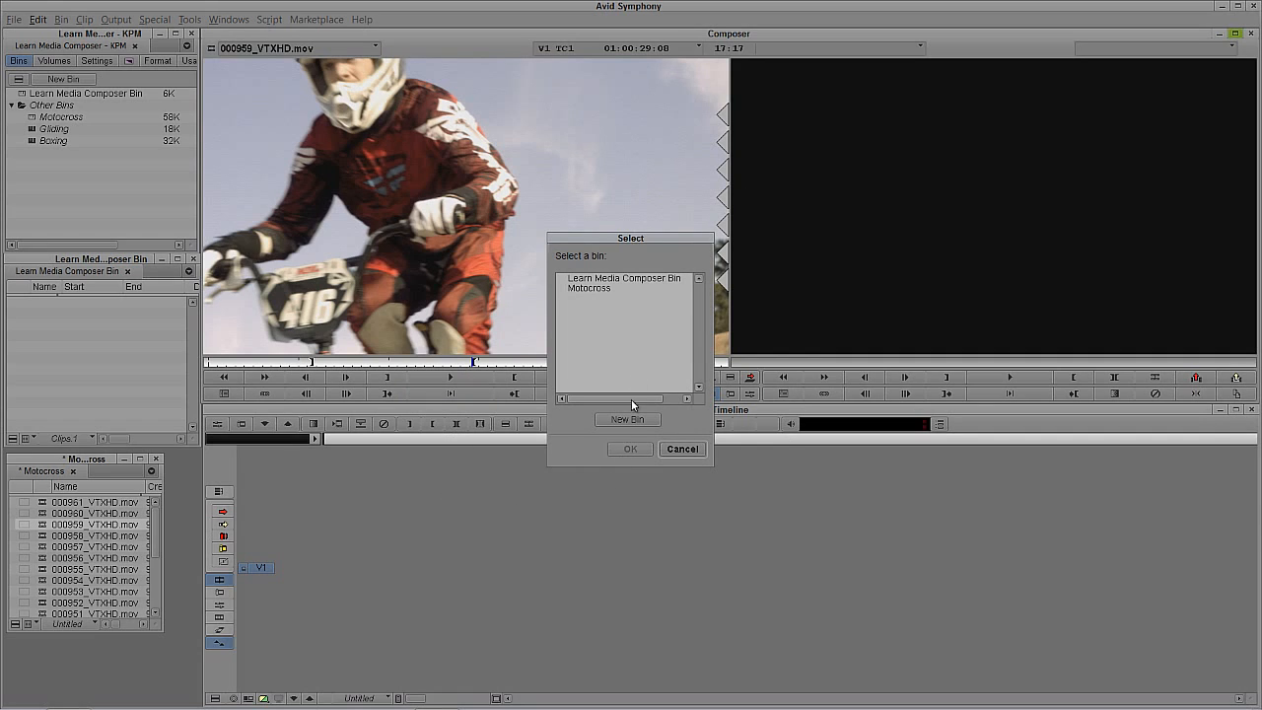
click(637, 284)
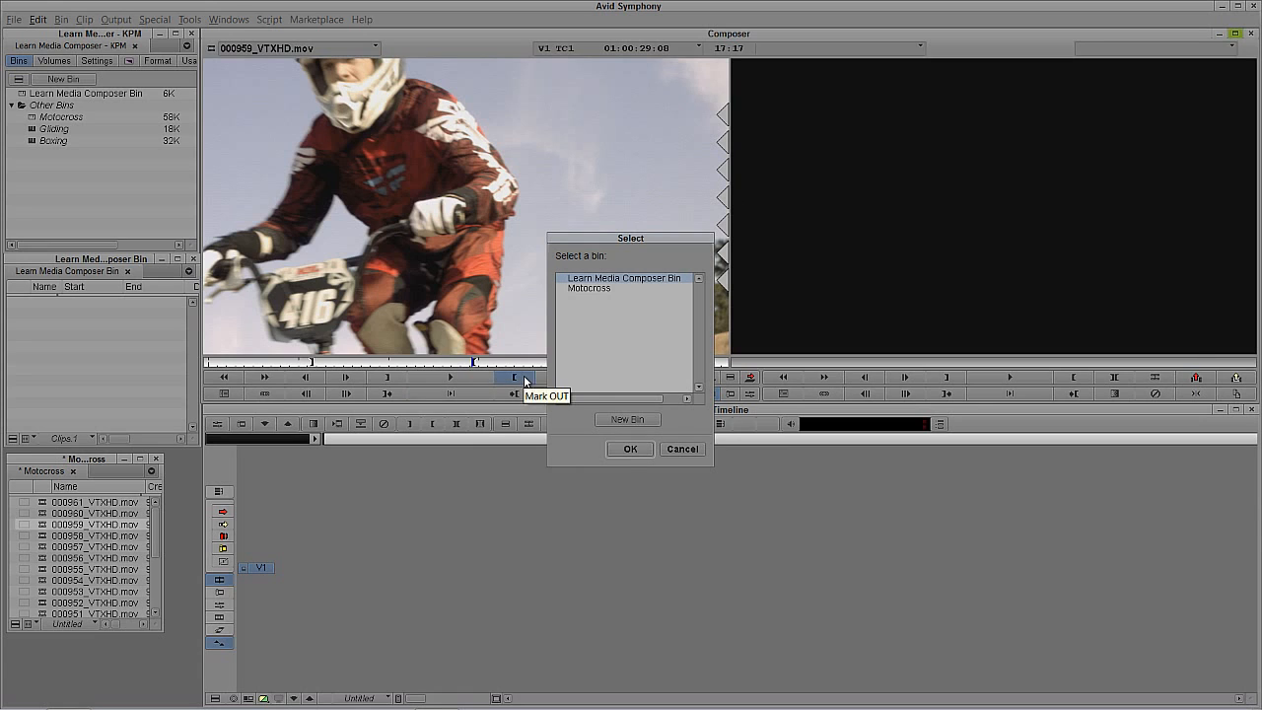
click(629, 449)
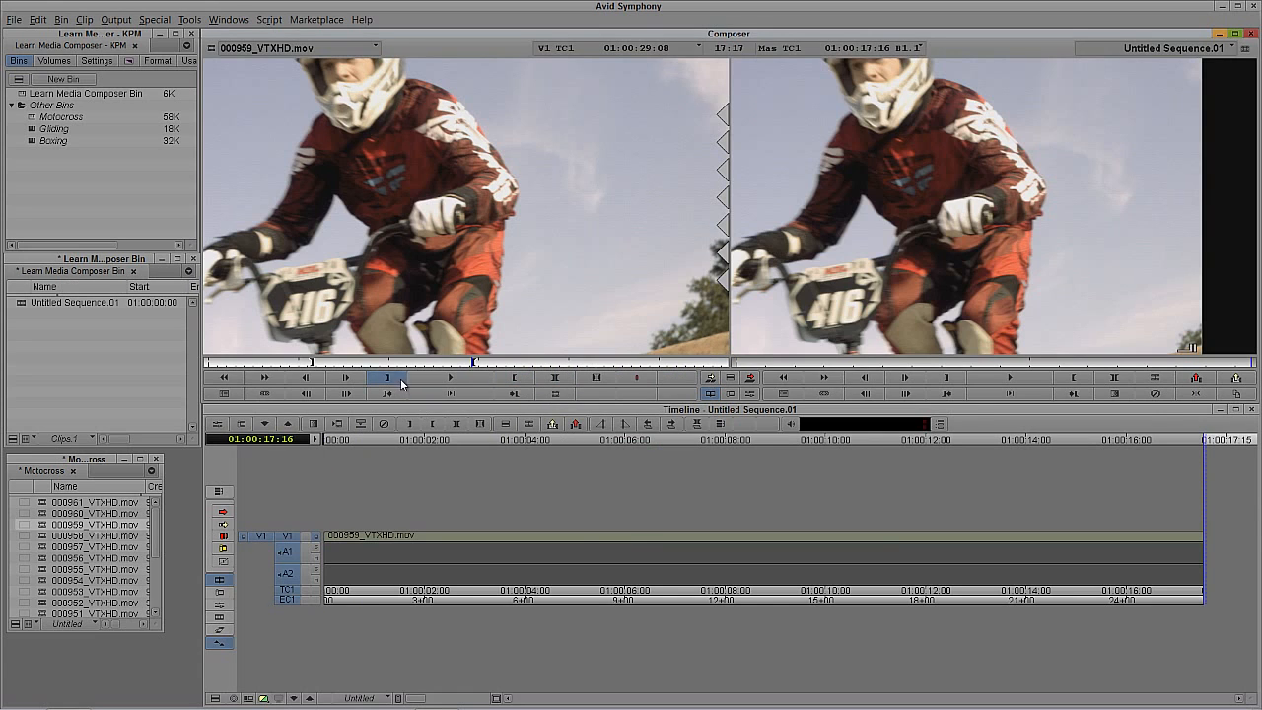
Step: Scrub through the 000959_VTXHD.mov segment in the sequence and return to the start at 01:00:00:00
drag(631, 540, 539, 548)
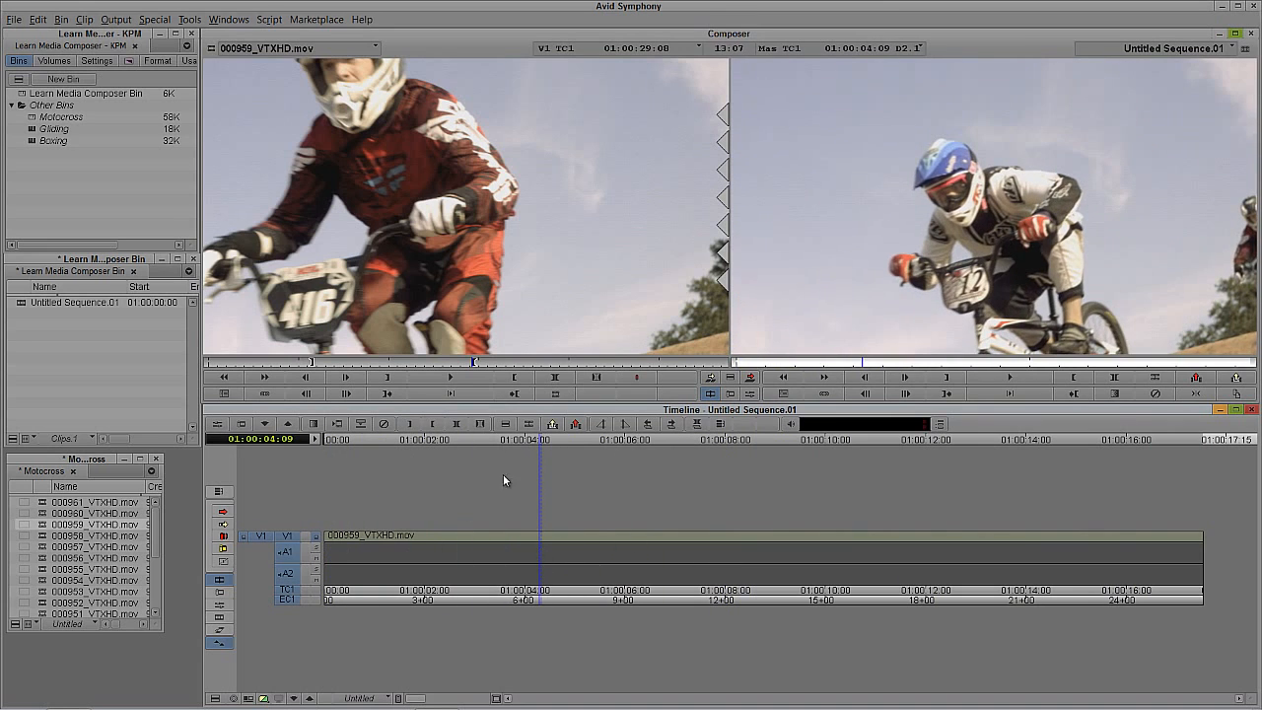
click(617, 537)
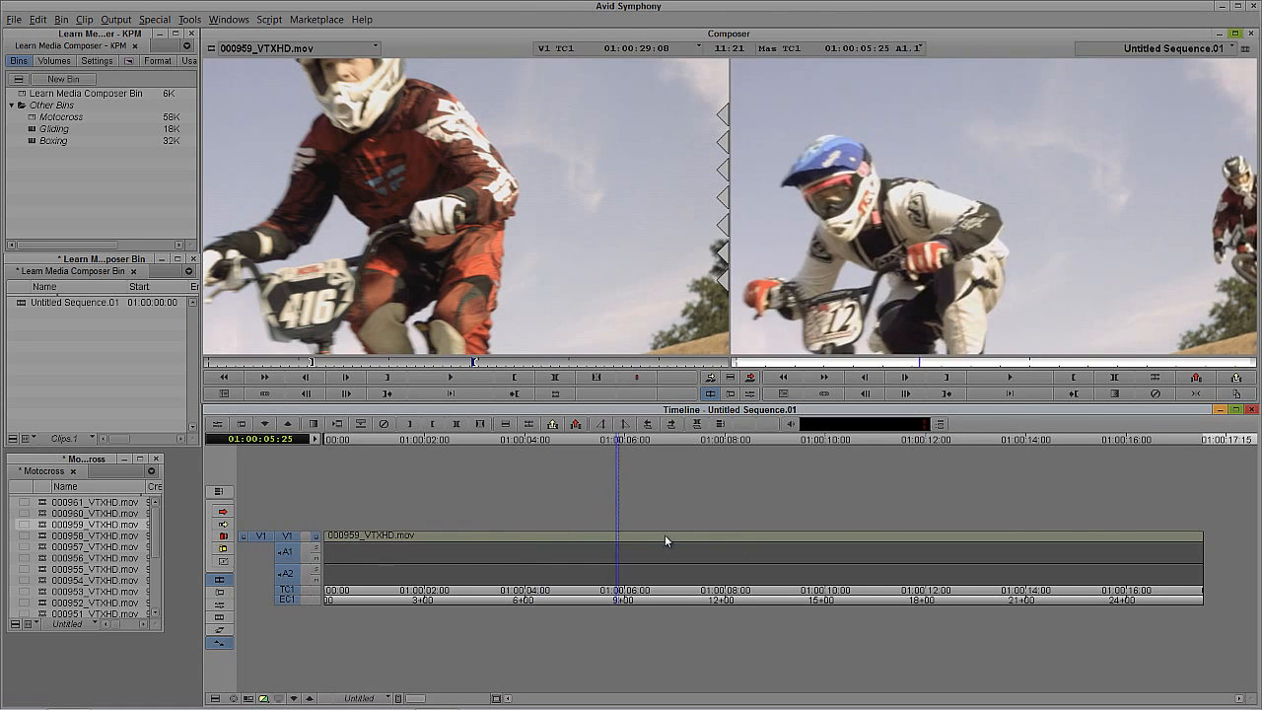
drag(664, 535, 52, 553)
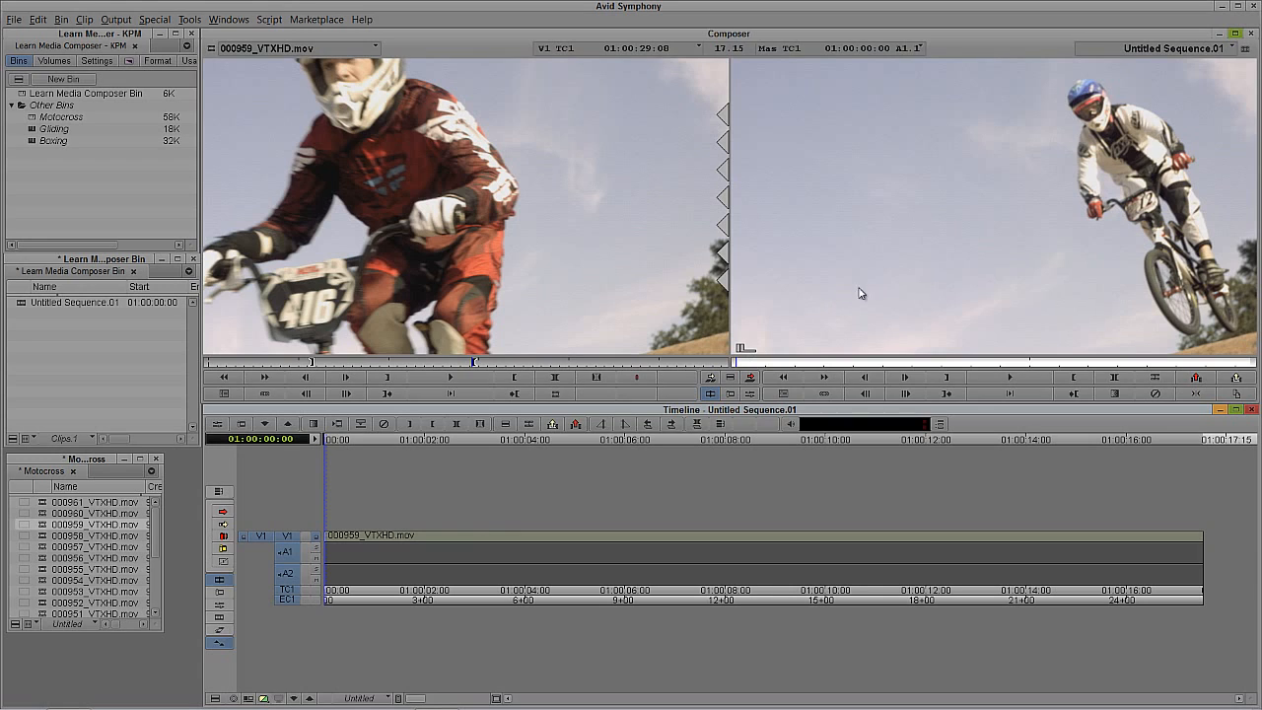
Step: Add a second video track, V2, to the sequence
click(890, 277)
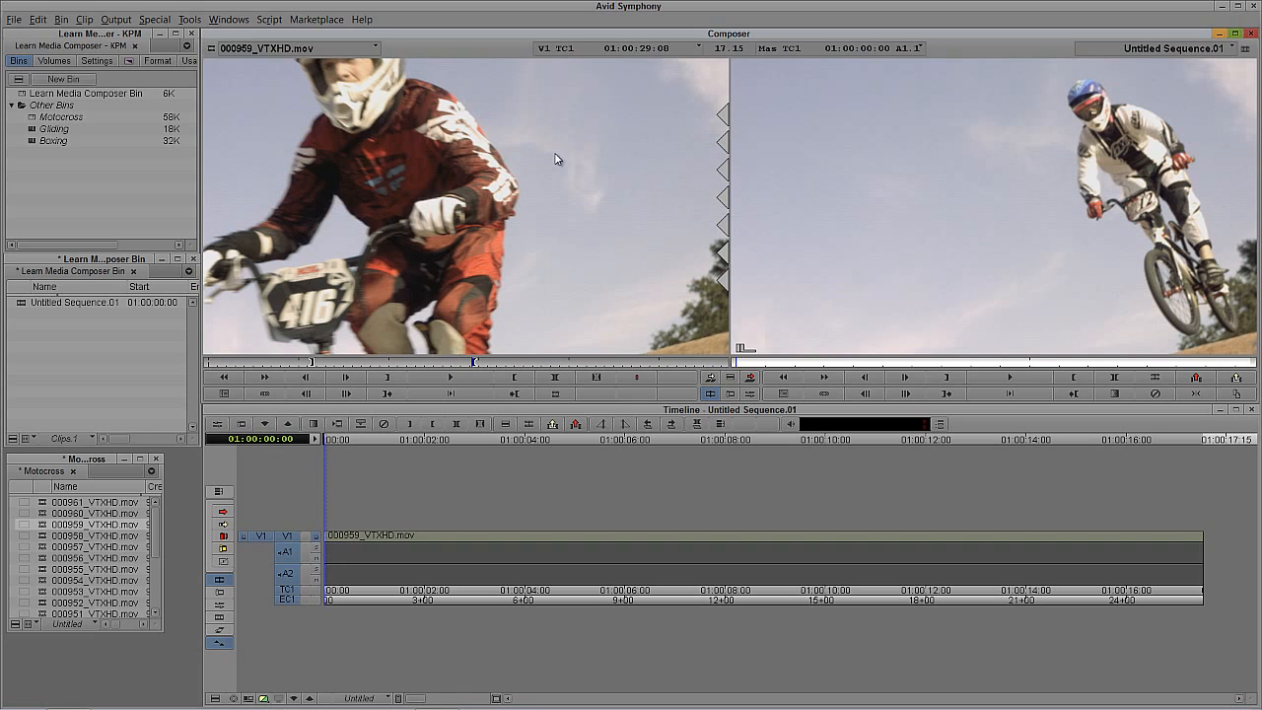
click(84, 19)
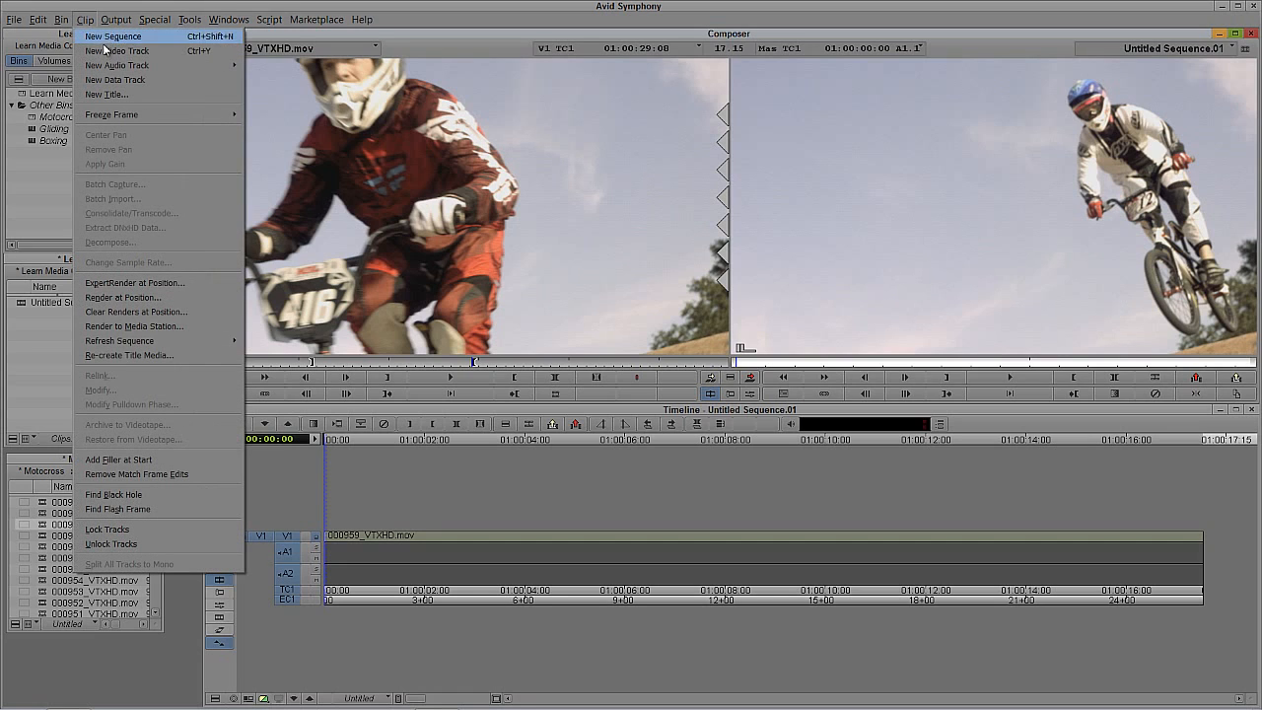
click(924, 271)
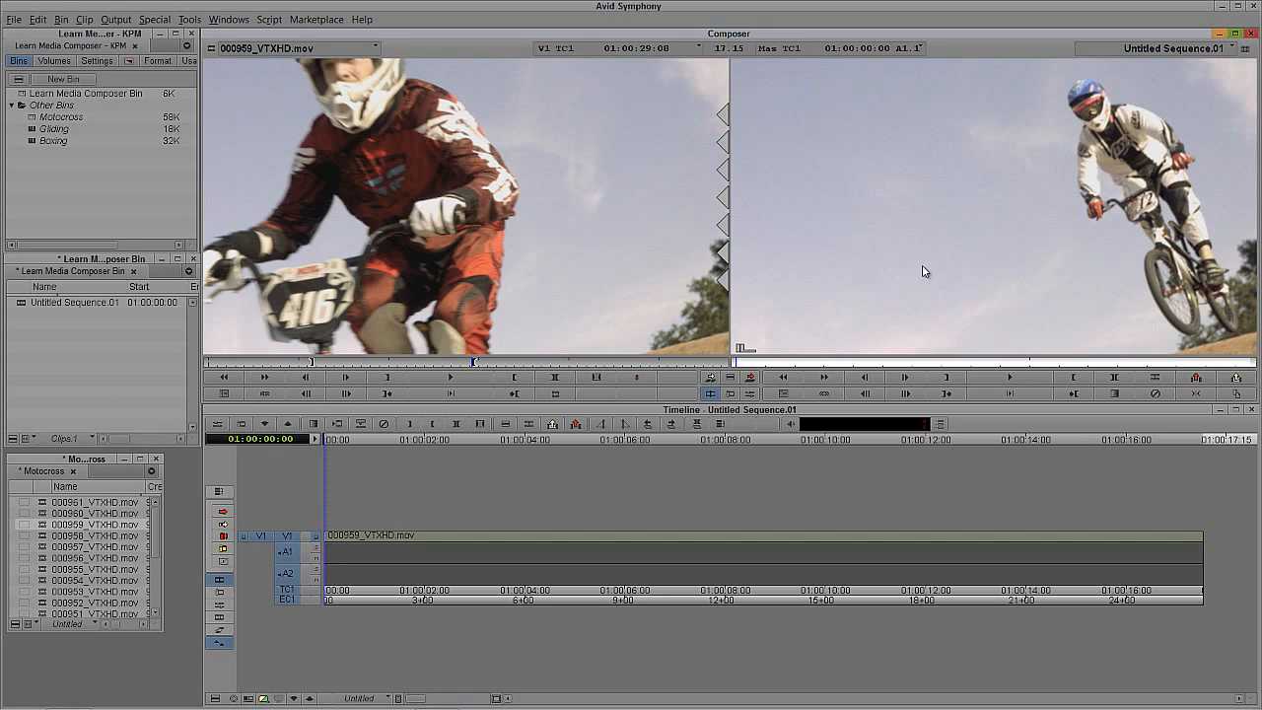
key(ctrl+y)
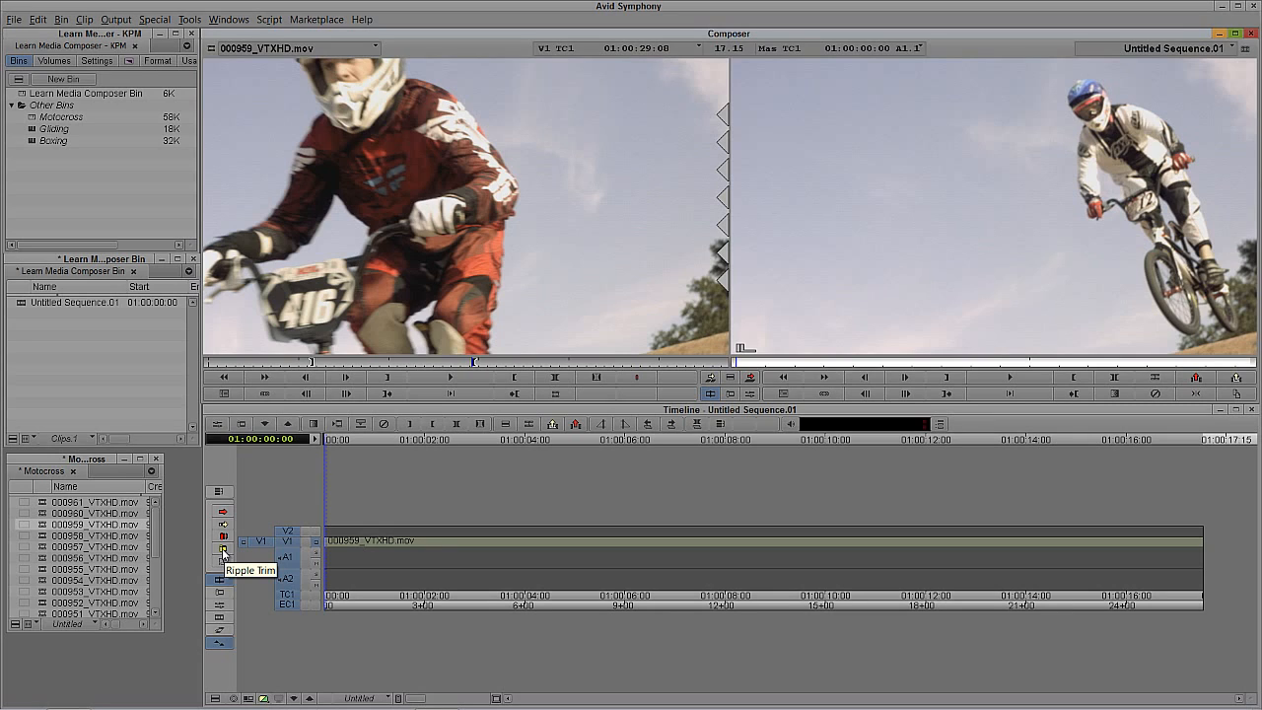
Step: Review the display and edit options in the Timeline settings and close them without changes
click(100, 60)
drag(191, 121, 191, 202)
double_click(65, 190)
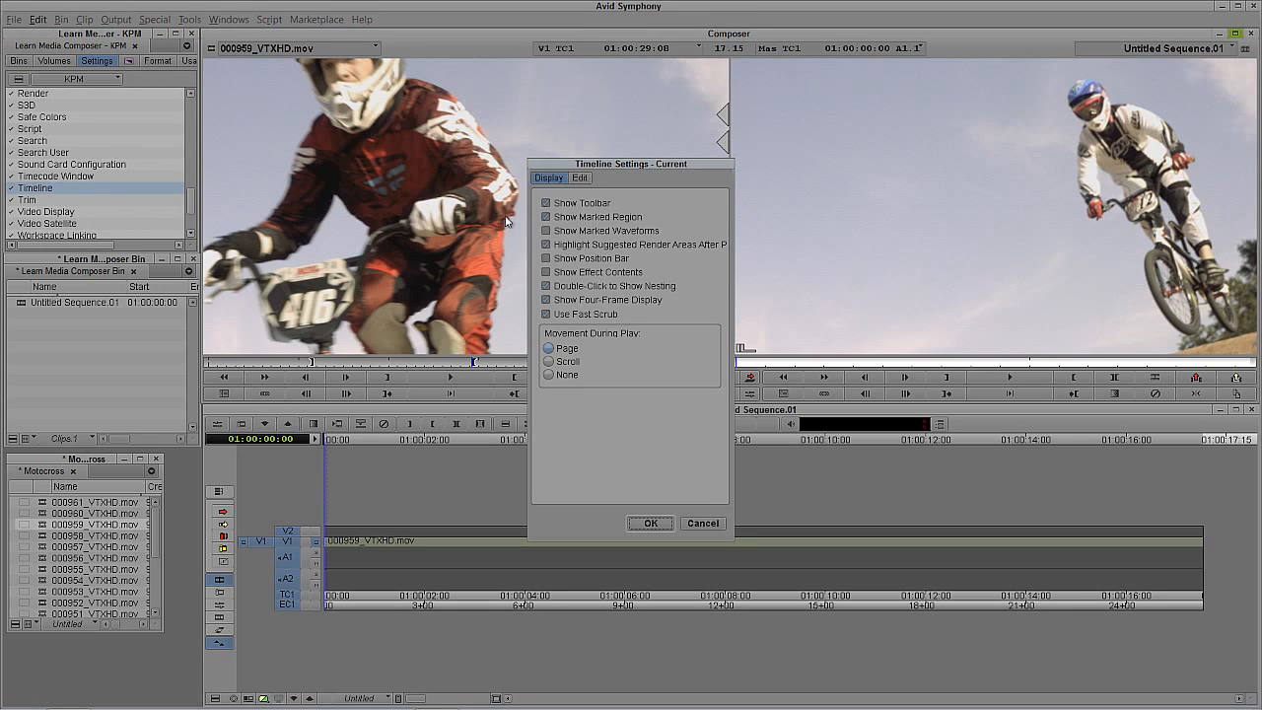
click(582, 179)
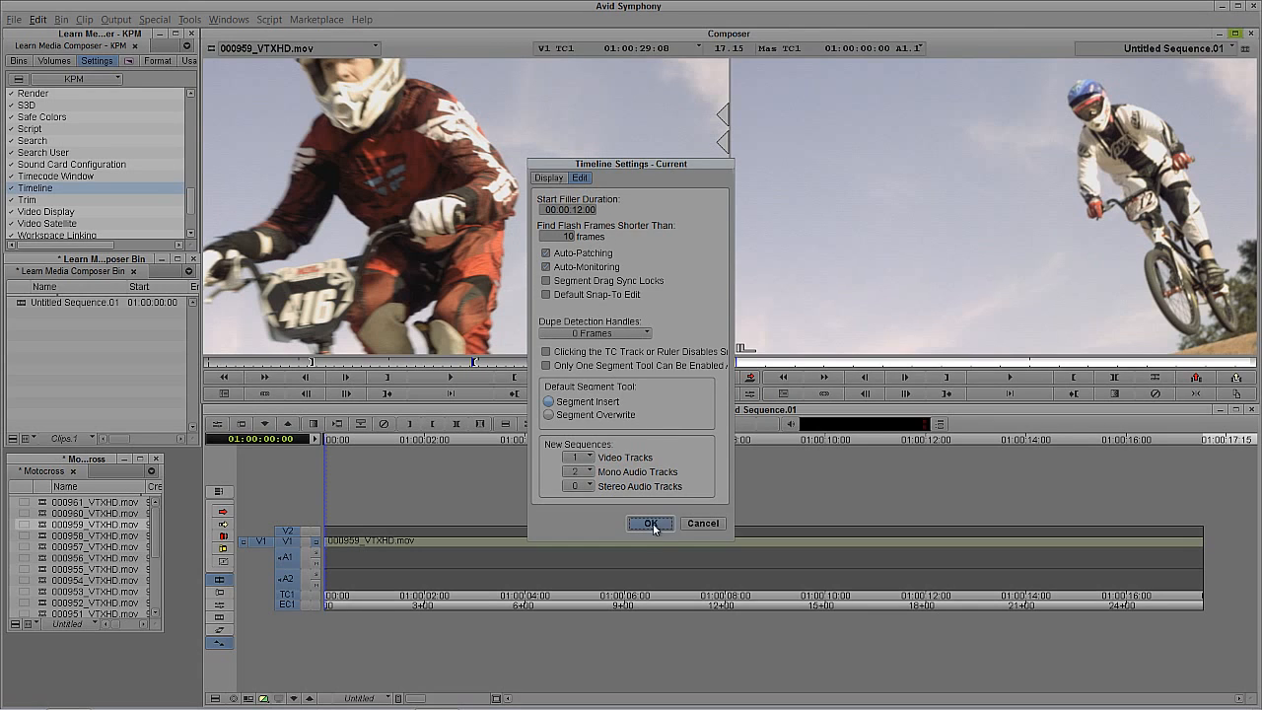
click(703, 524)
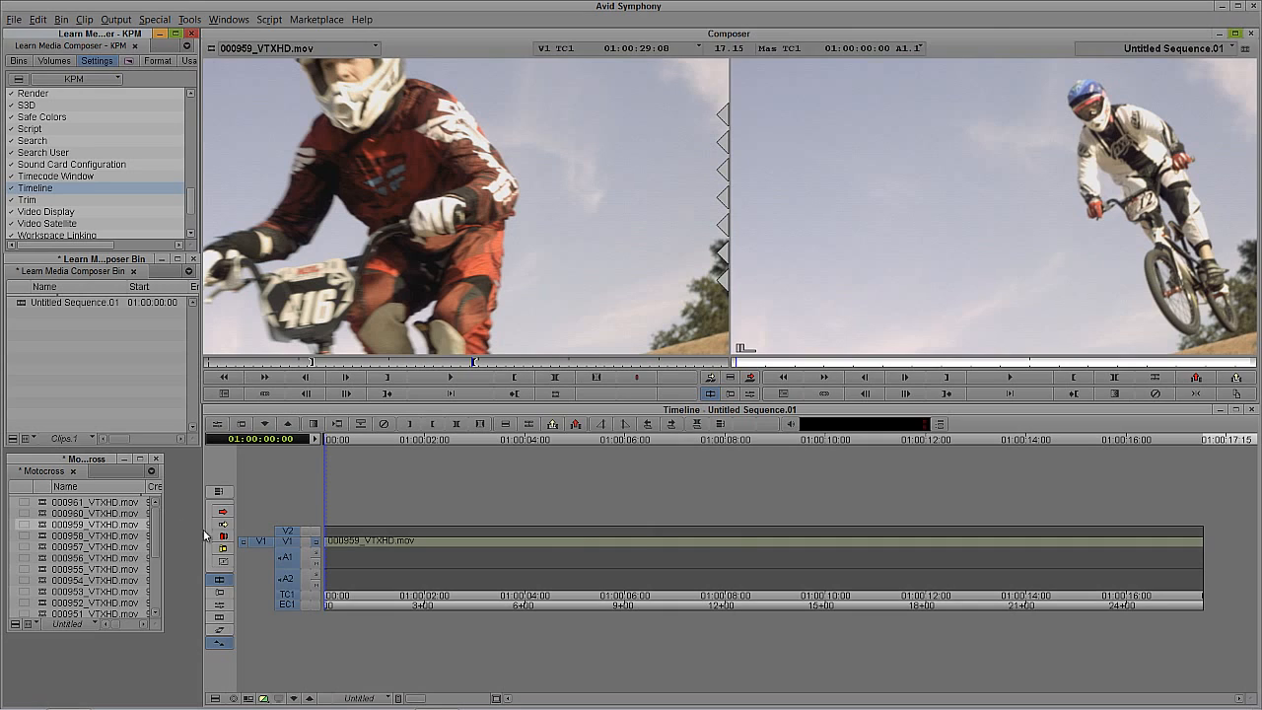
Step: Deselect record tracks A1, A2 and V1, and patch source track V1 to record track V2
click(287, 580)
click(285, 559)
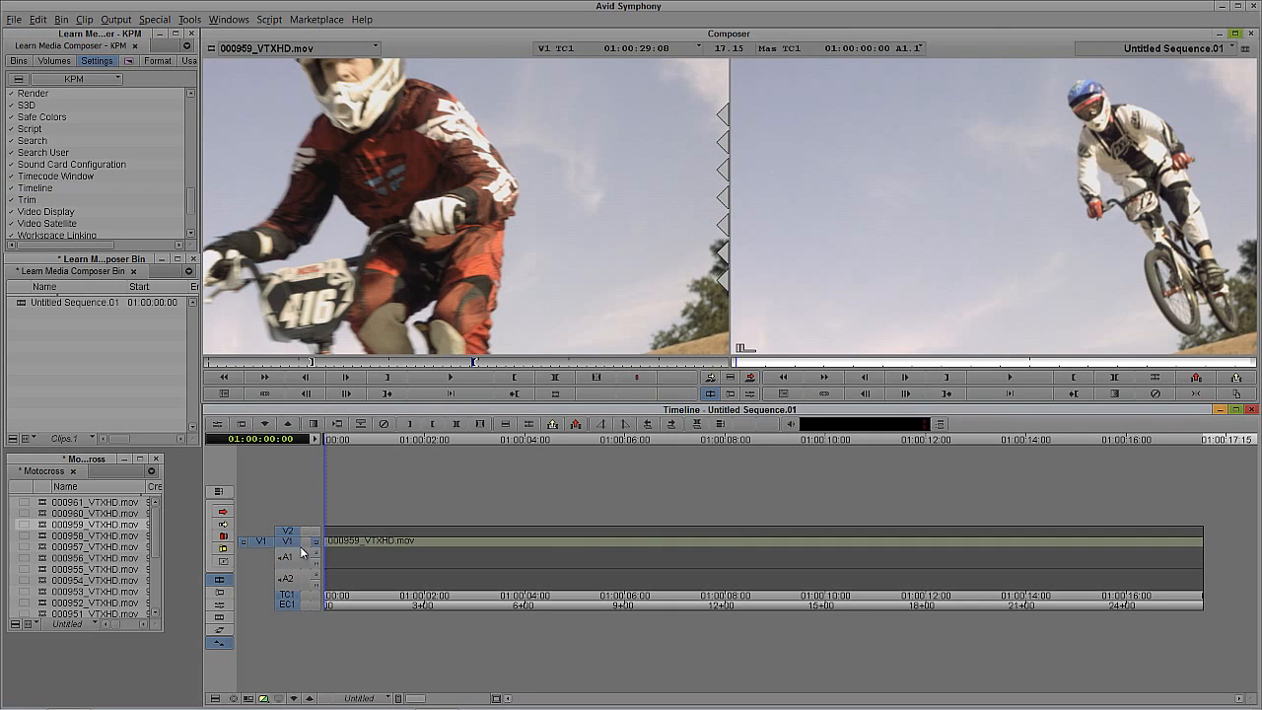
click(284, 545)
drag(255, 530, 288, 549)
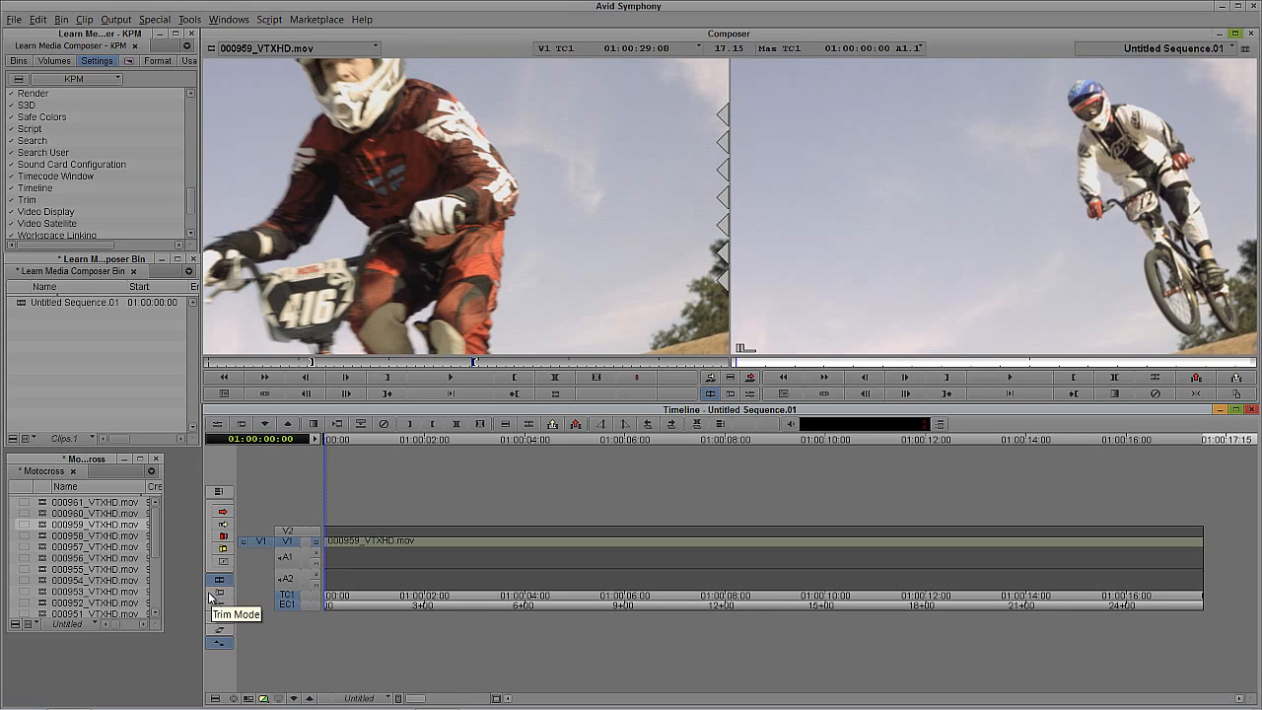
click(290, 542)
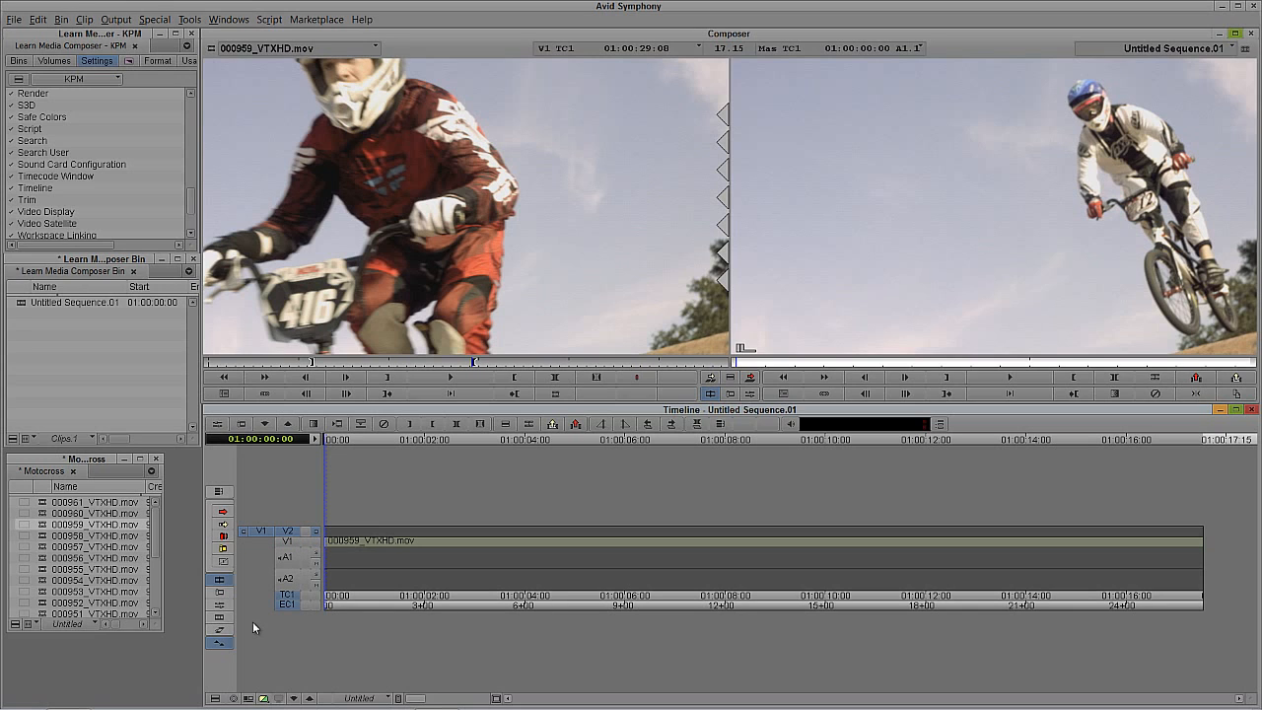
Step: With the sequence parked at 01:00:00:28, load 000956_VTXHD.mov as the source and mark a range ending at 01:00:20:26
drag(399, 564, 372, 549)
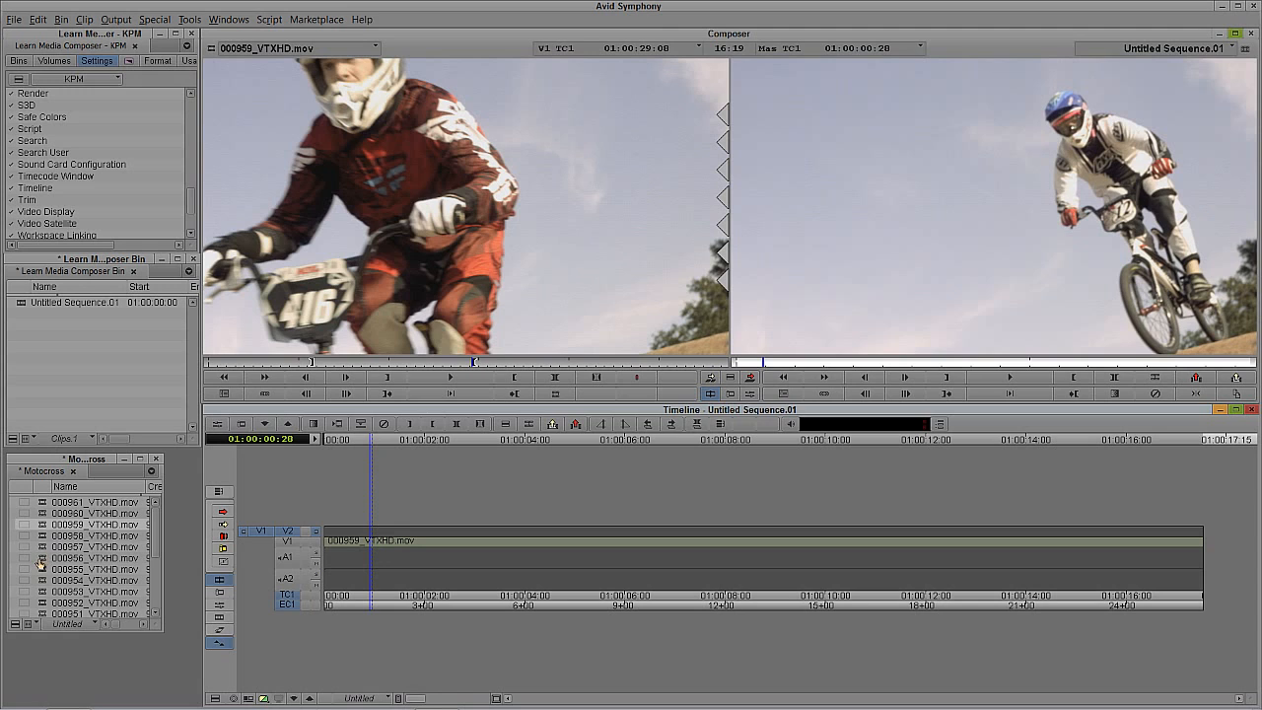
double_click(42, 560)
mouse_move(317, 362)
mouse_down()
mouse_move(443, 367)
mouse_move(306, 385)
mouse_up()
click(352, 380)
drag(392, 363, 441, 363)
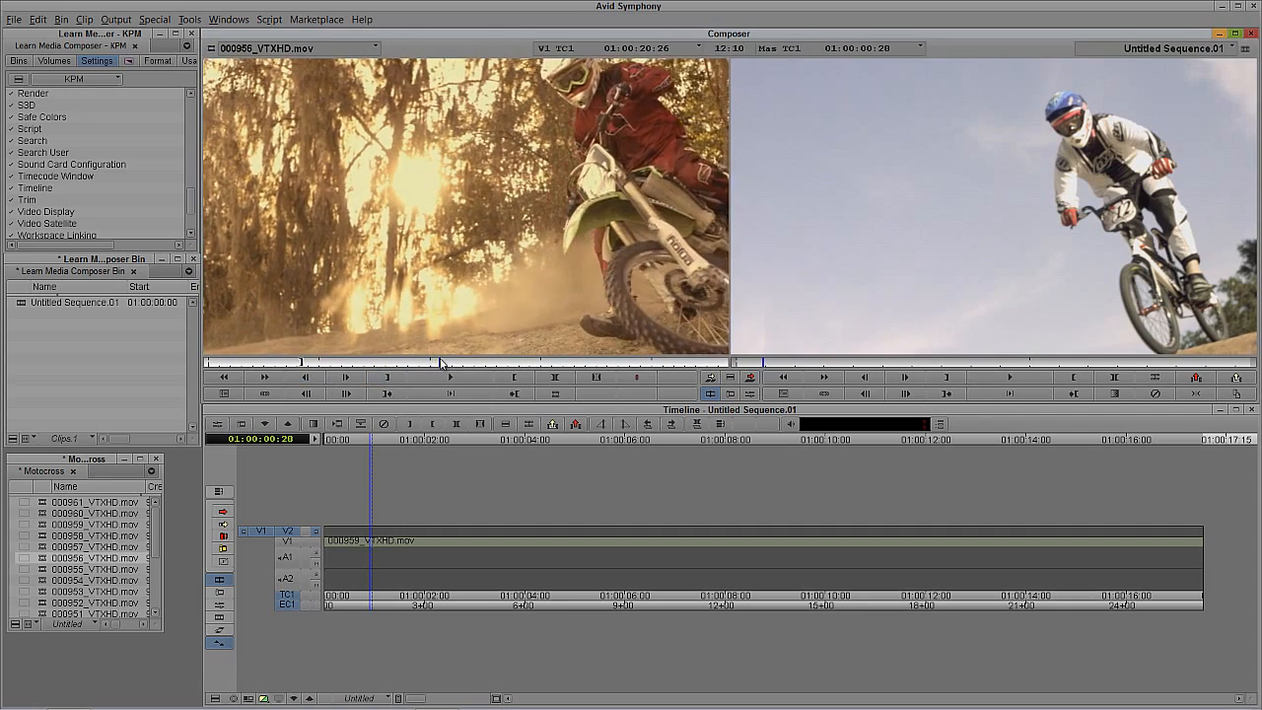
click(514, 377)
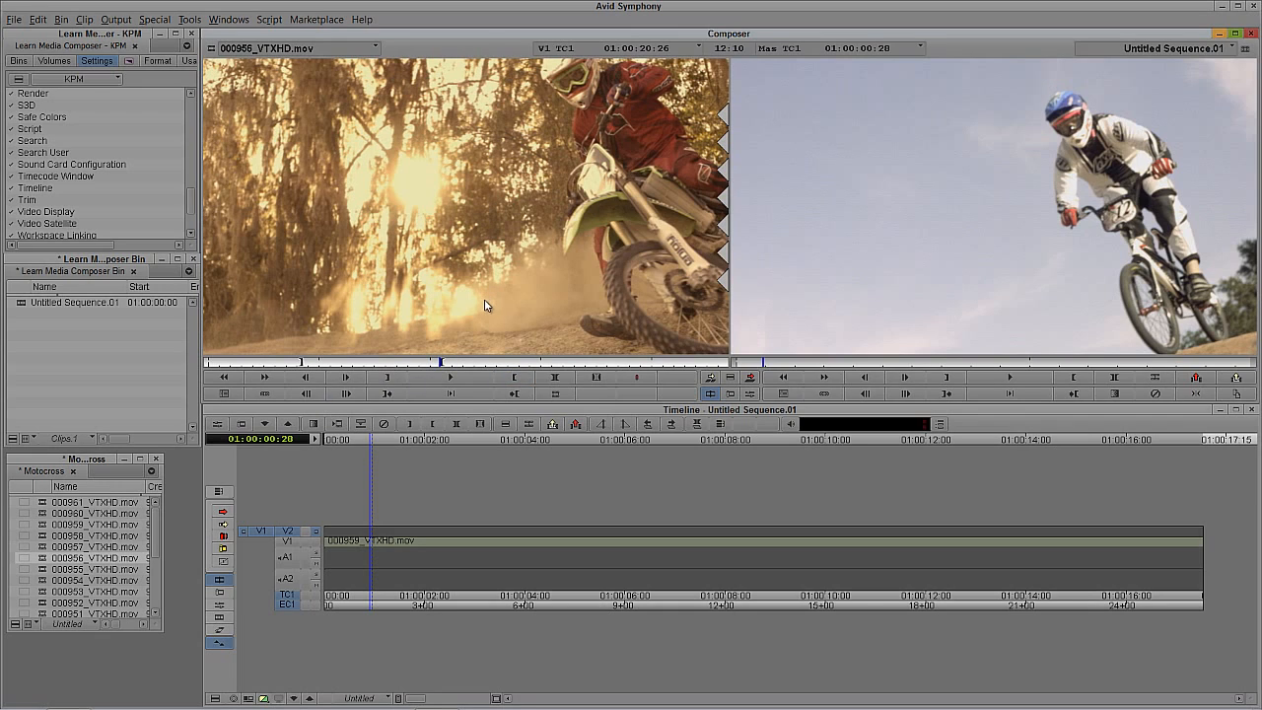
Step: Move the source clip's out point to 01:00:17:24
click(415, 363)
drag(416, 365, 405, 363)
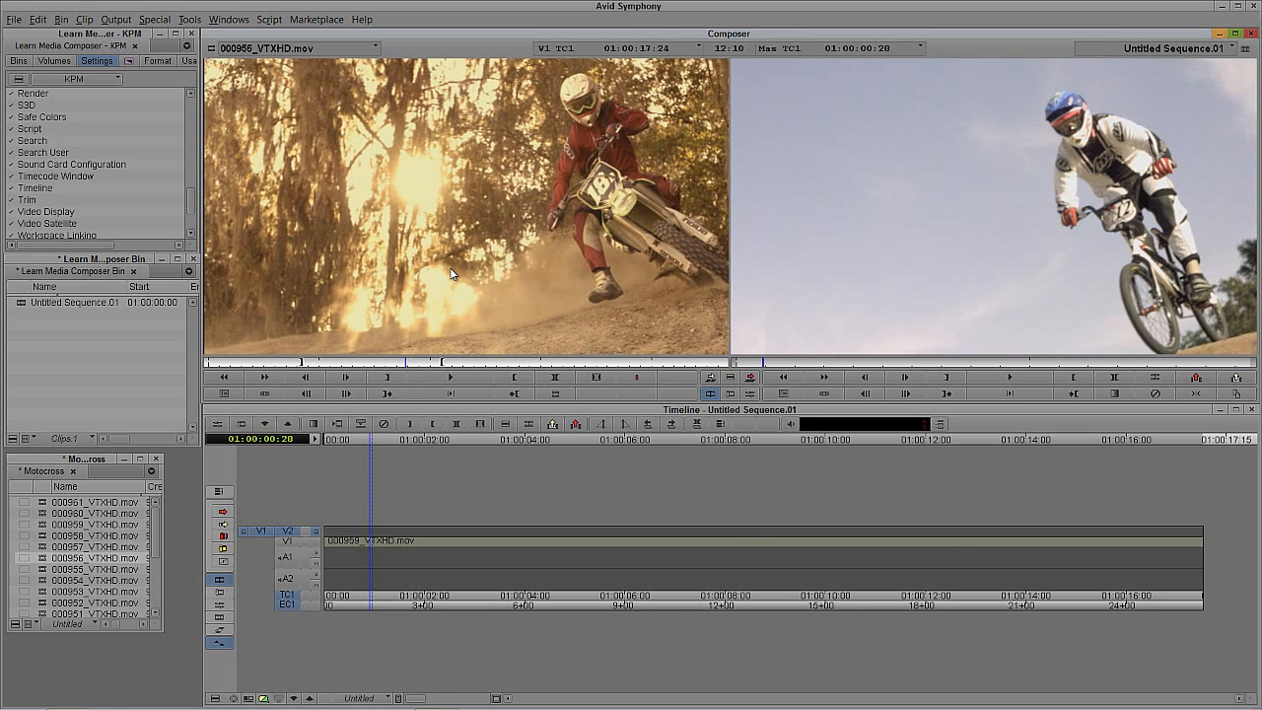
key(o)
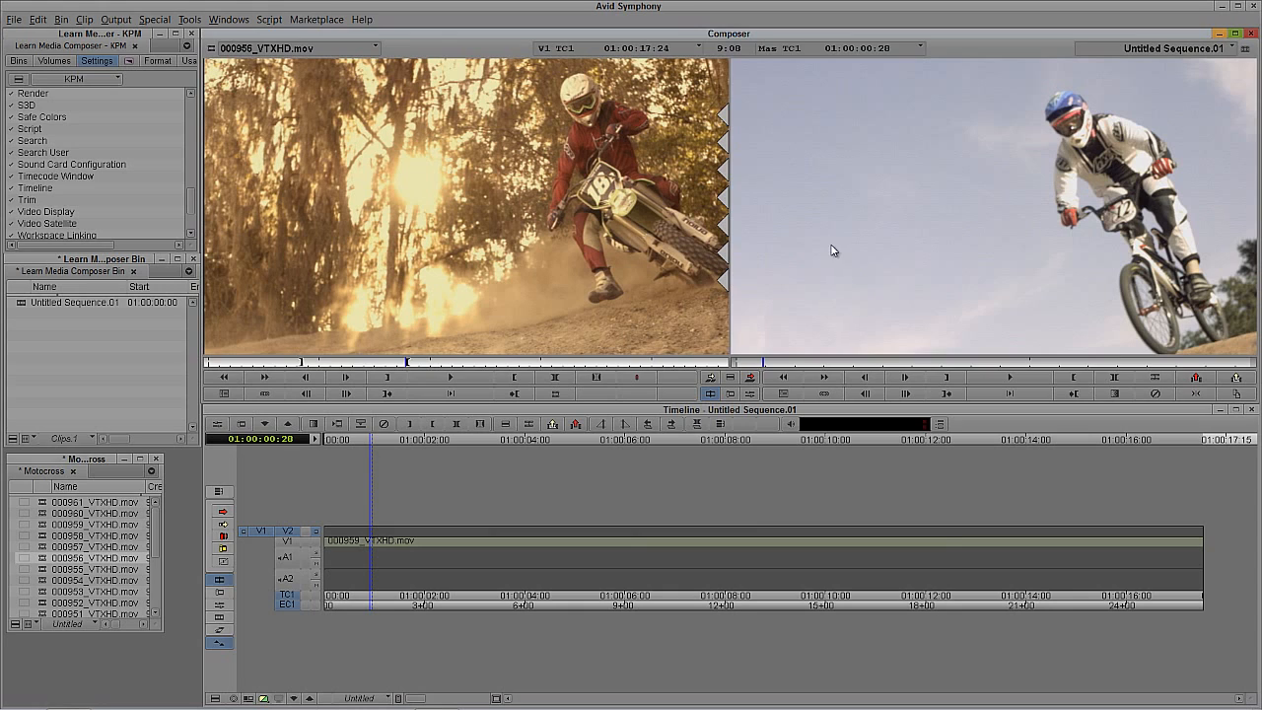
Step: Mark an in point in the sequence at 01:00:00:28 and overwrite the marked source range onto V2
click(377, 545)
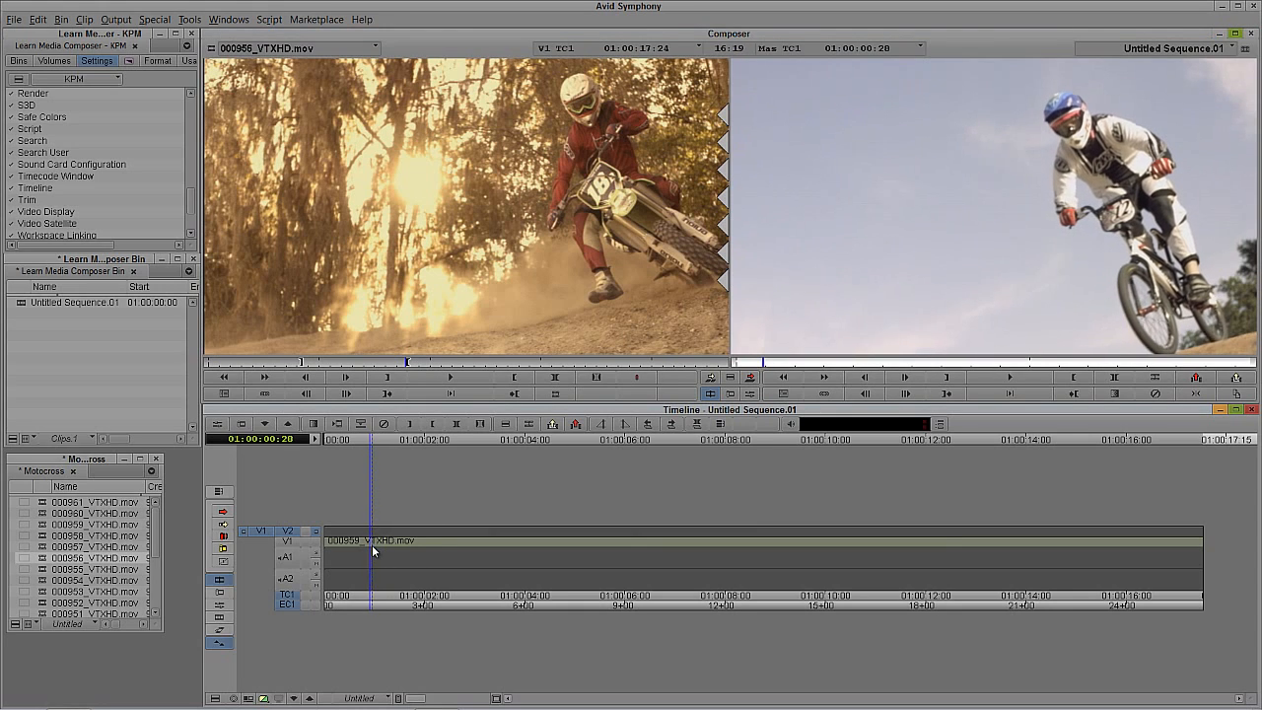
key(i)
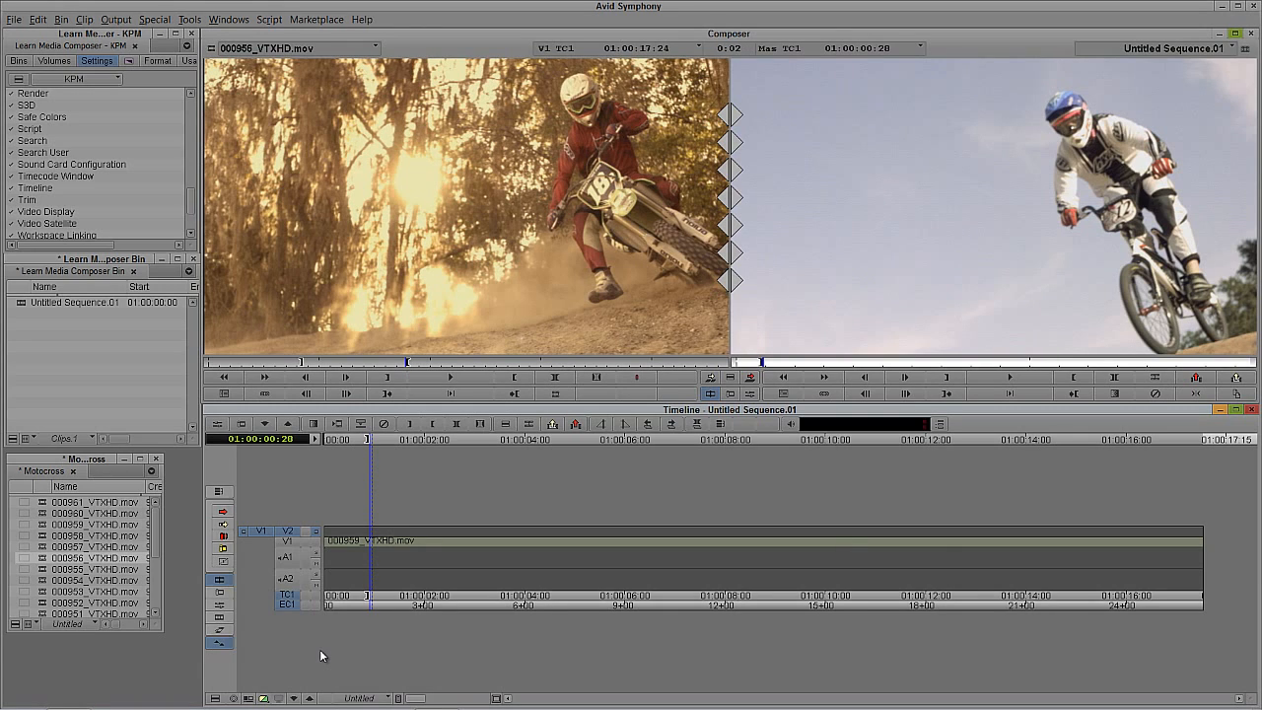
key(b)
Step: Play the sequence from its start to review the V2 clip over V1, and stop at 01:00:16:08
drag(470, 548, 317, 565)
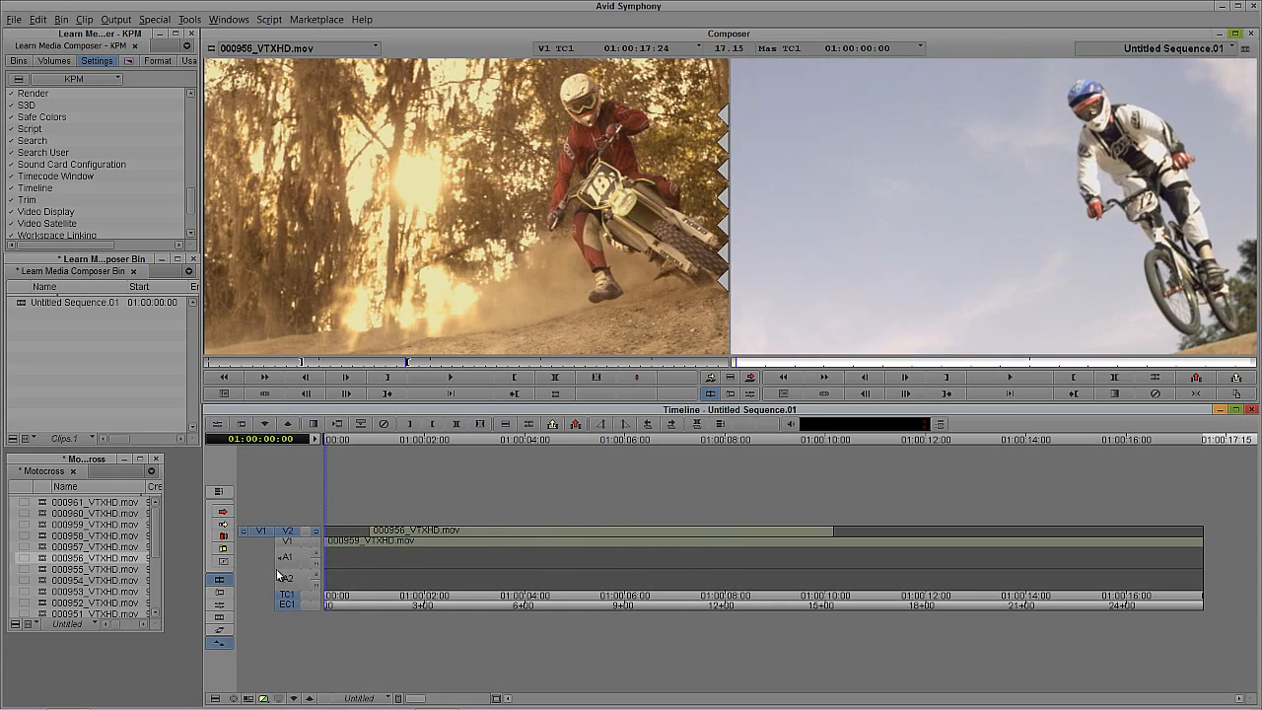
click(998, 377)
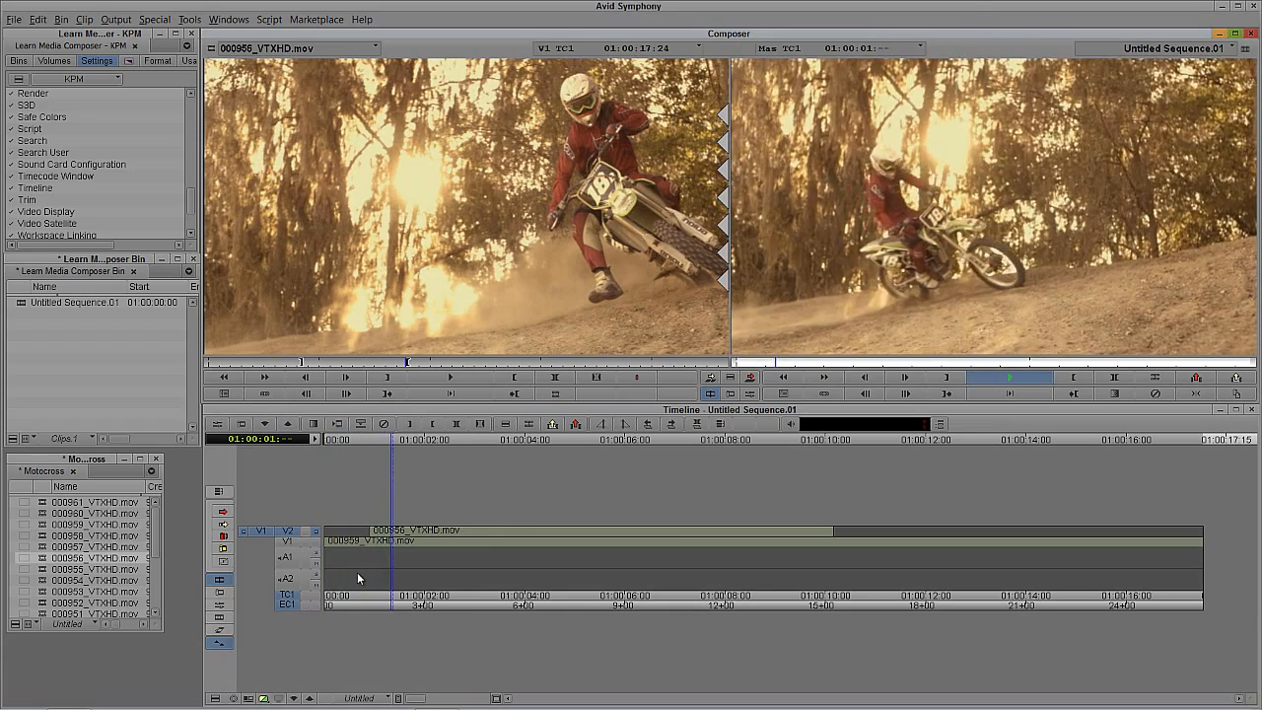
click(781, 548)
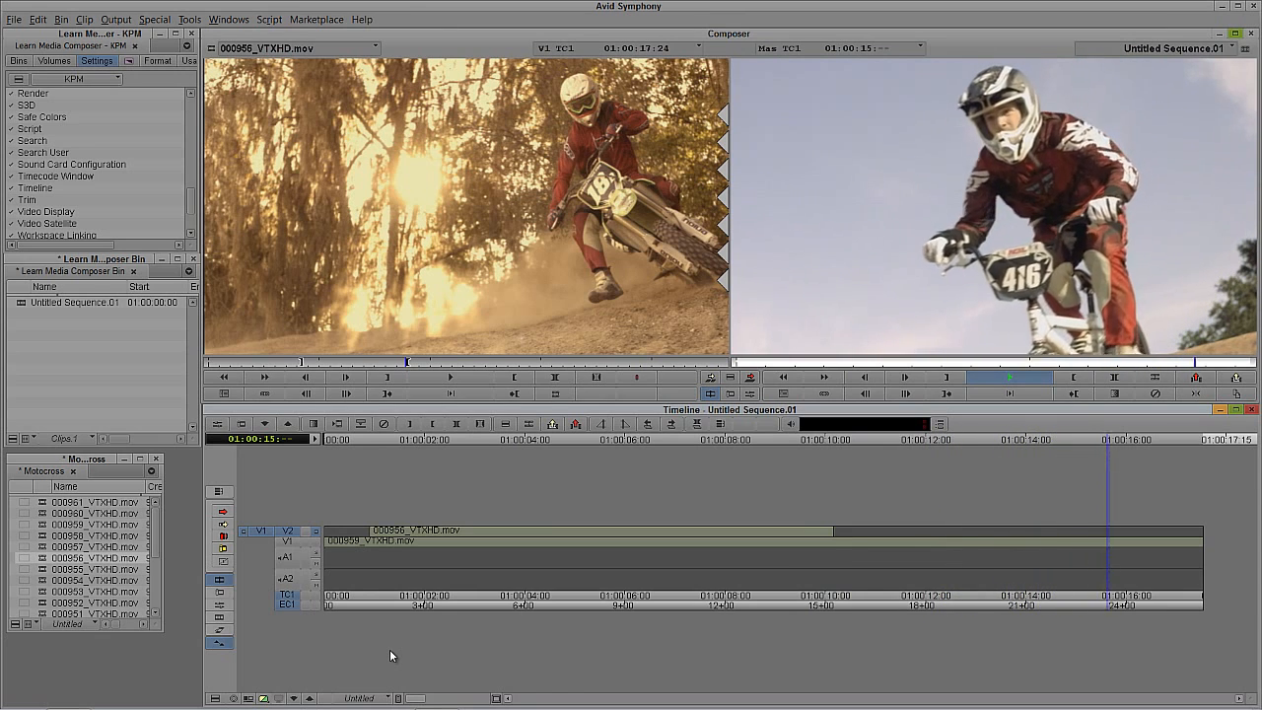
key(space)
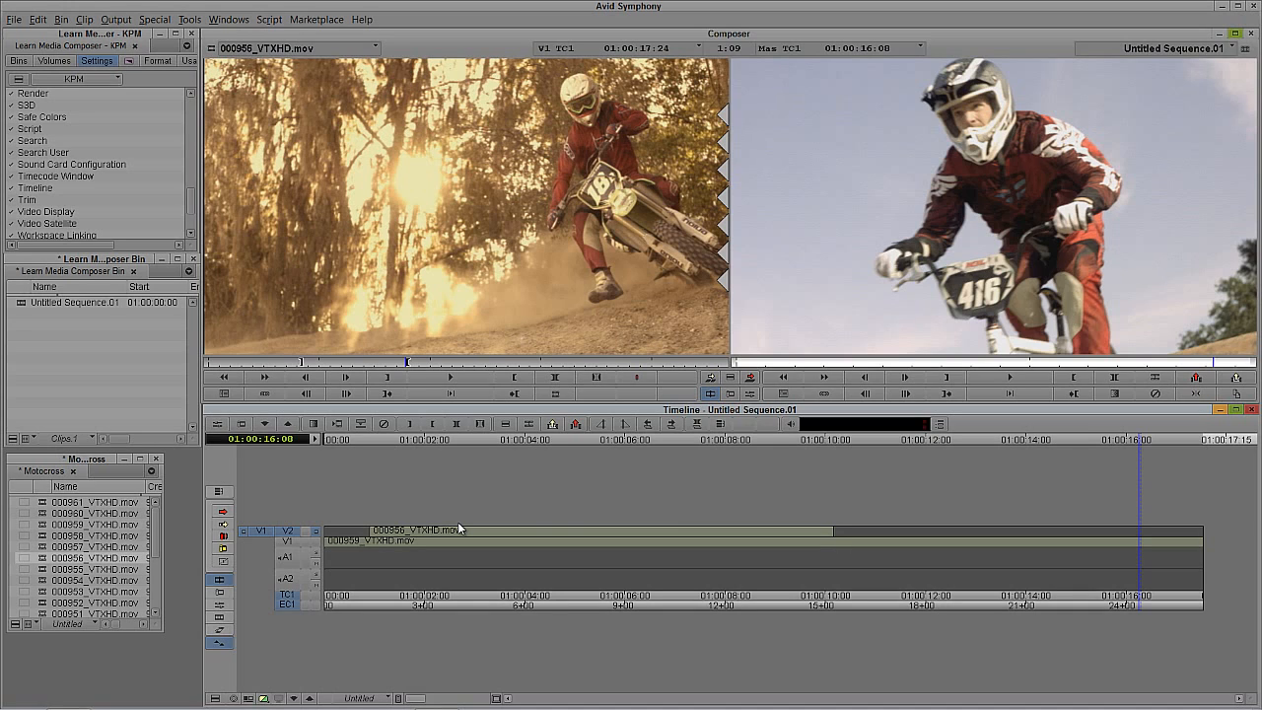
Step: Apply the 3D Warp effect from the Blend category to the 000956_VTXHD.mov clip on V2 and close the effect palette
key(ctrl+8)
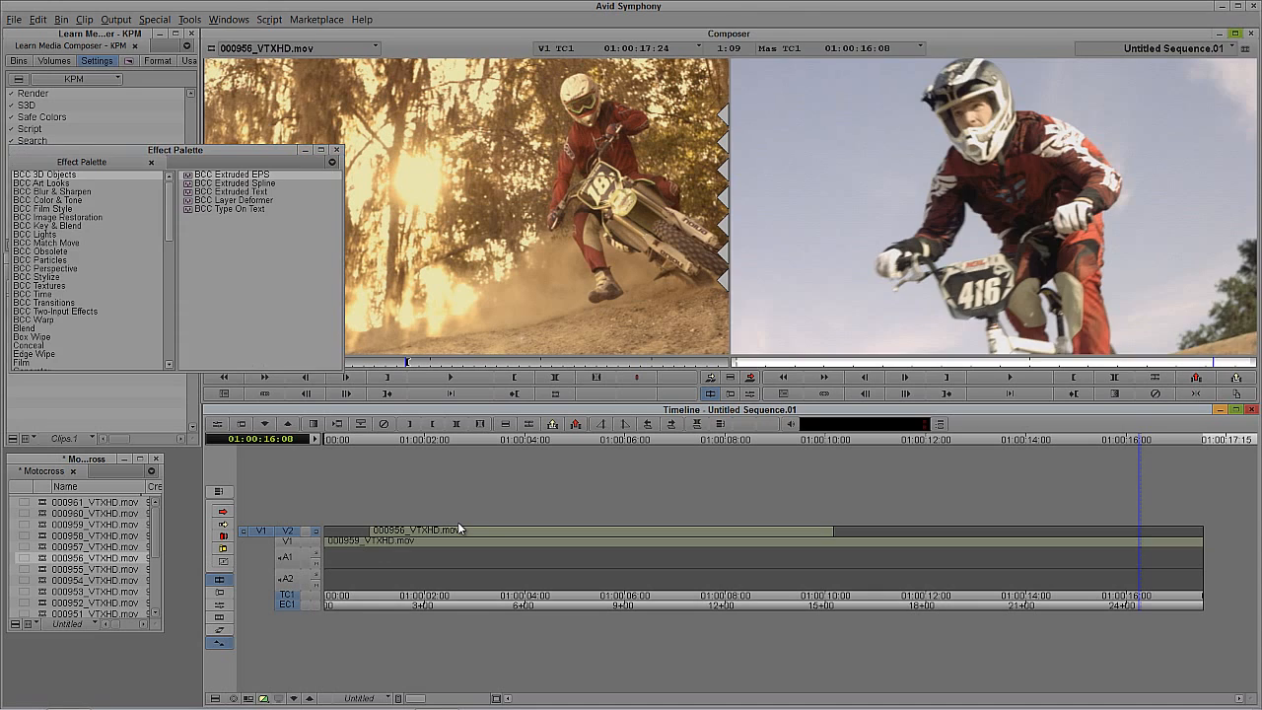
ctrl+click(459, 523)
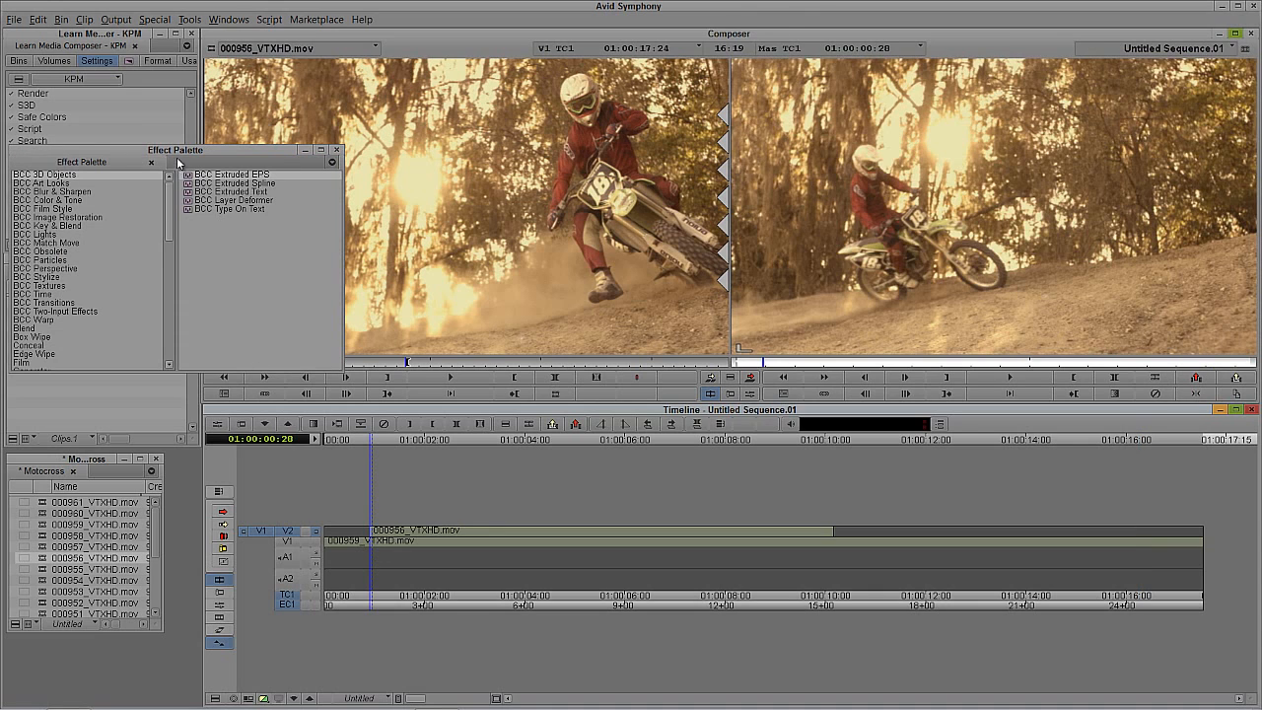
drag(175, 152, 172, 62)
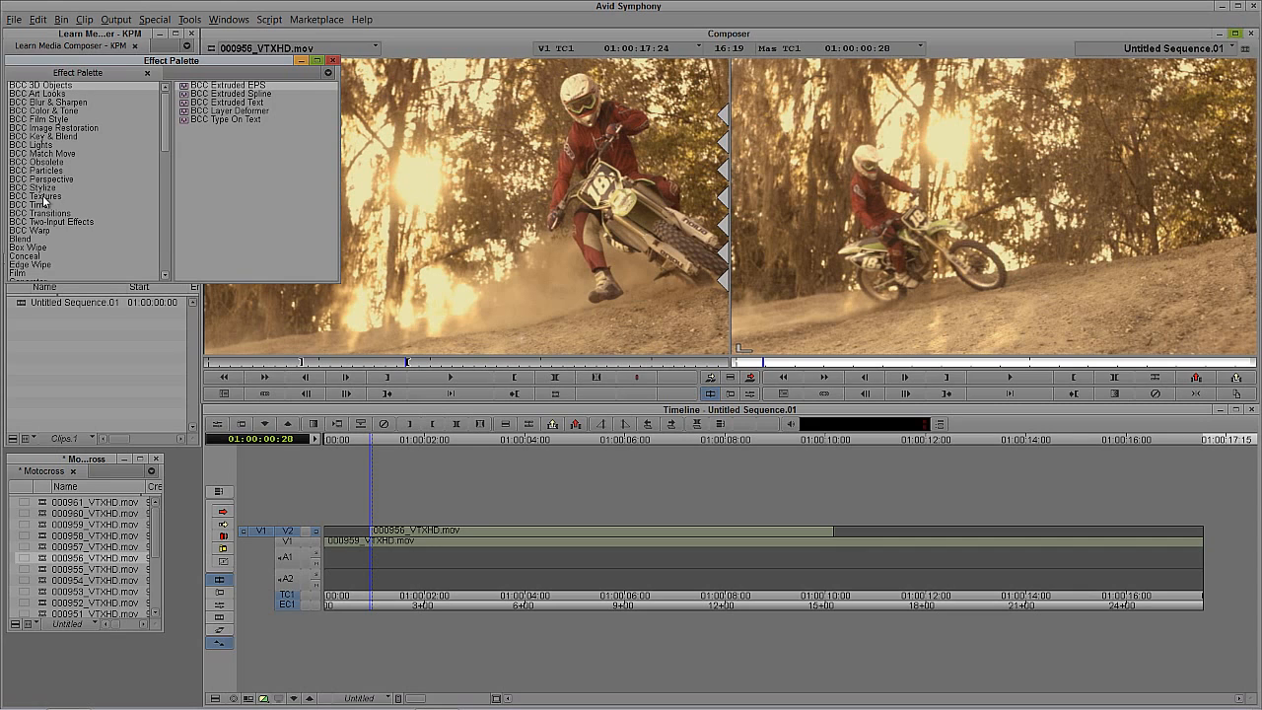
click(37, 239)
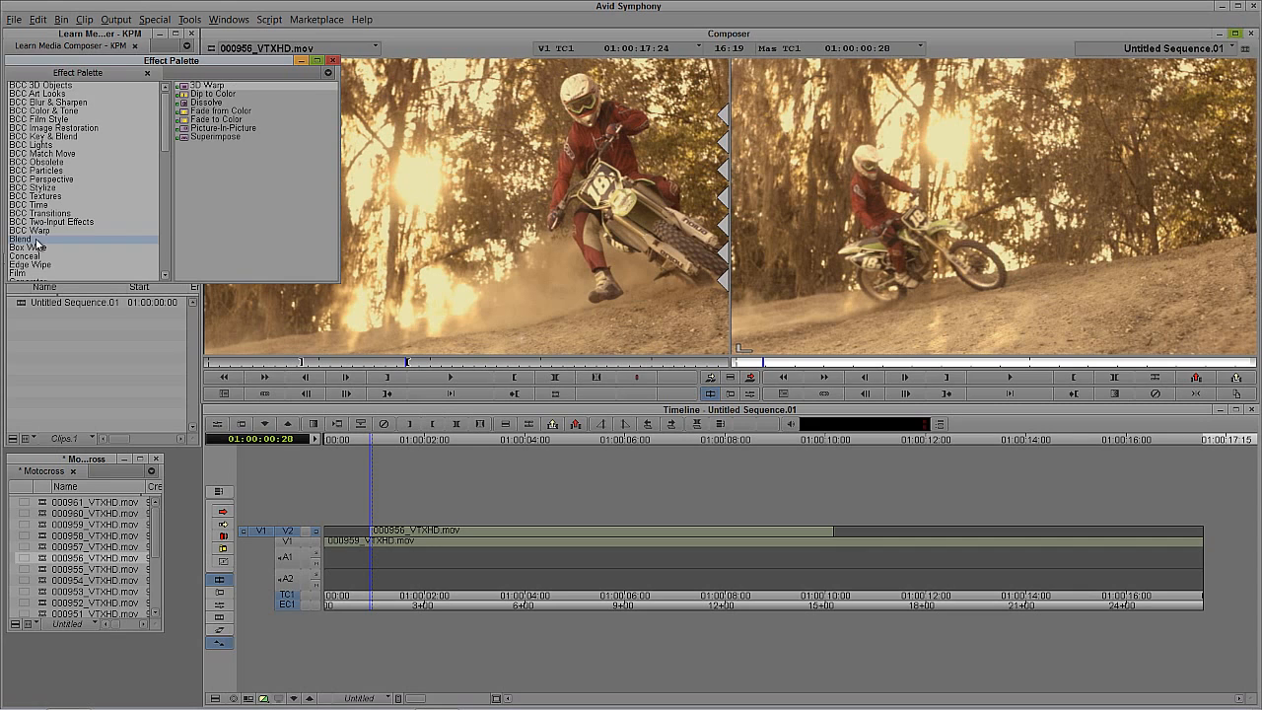
click(185, 88)
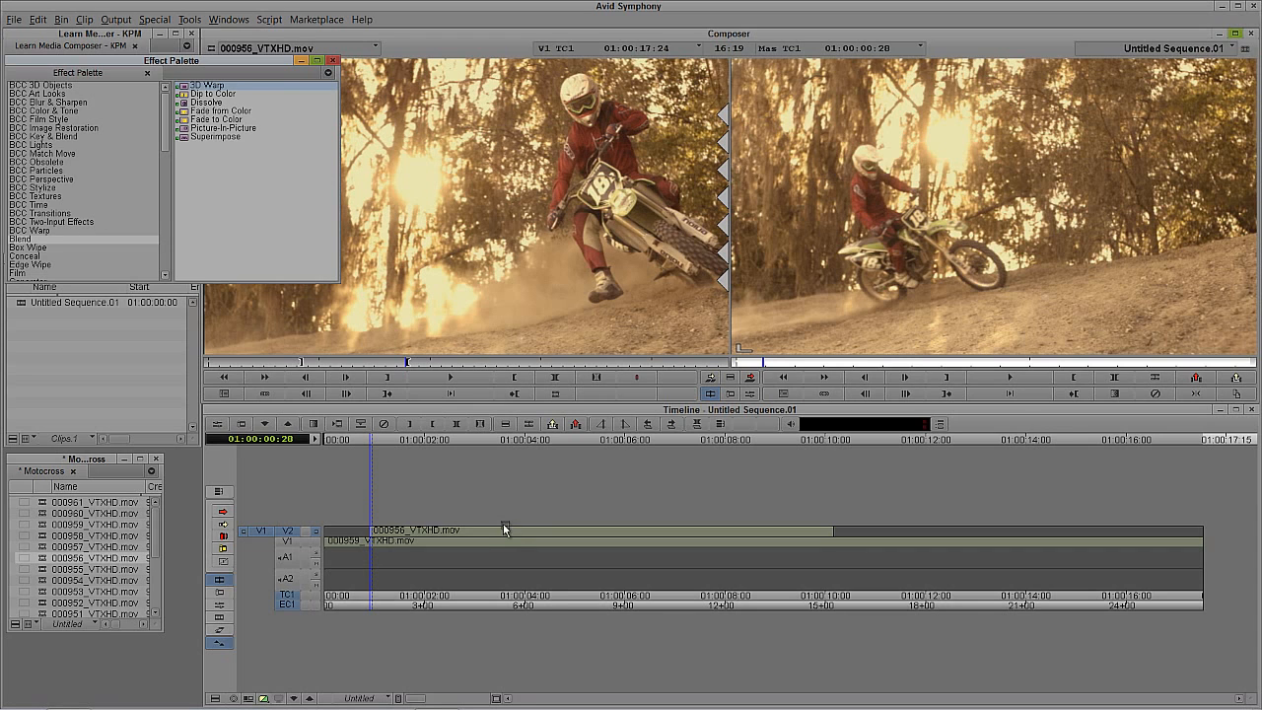
drag(504, 530, 594, 539)
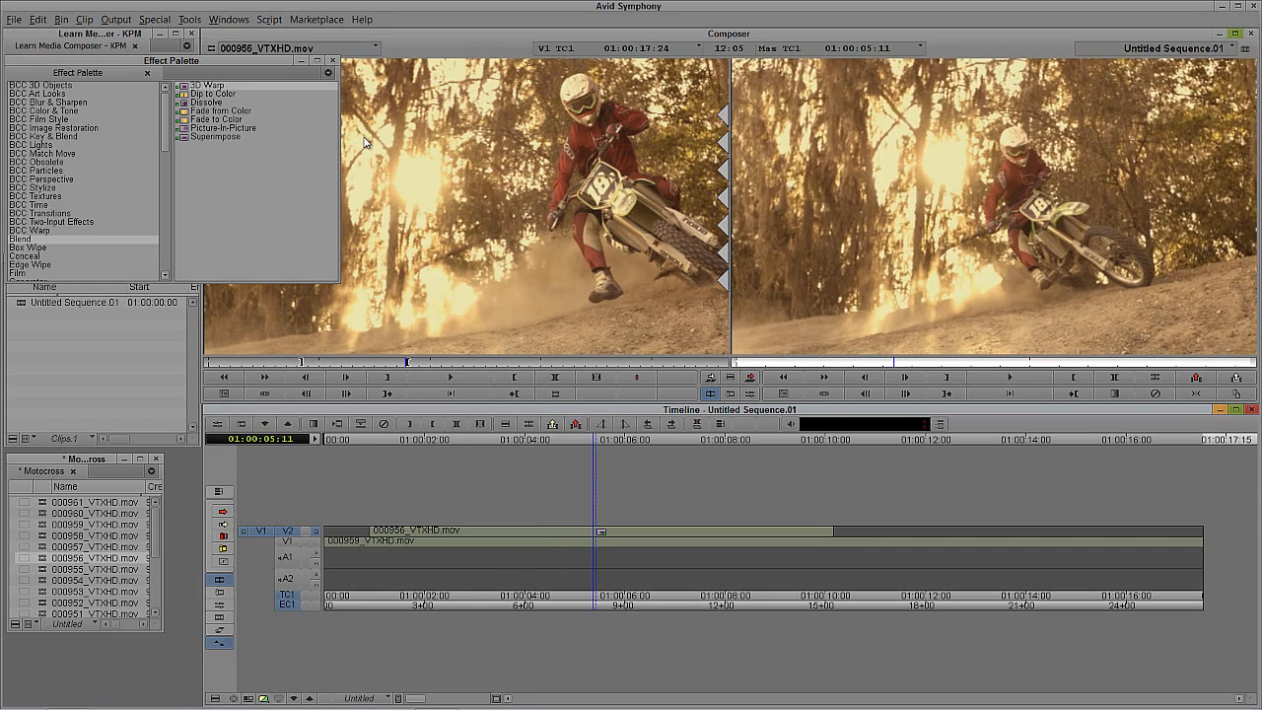
click(333, 60)
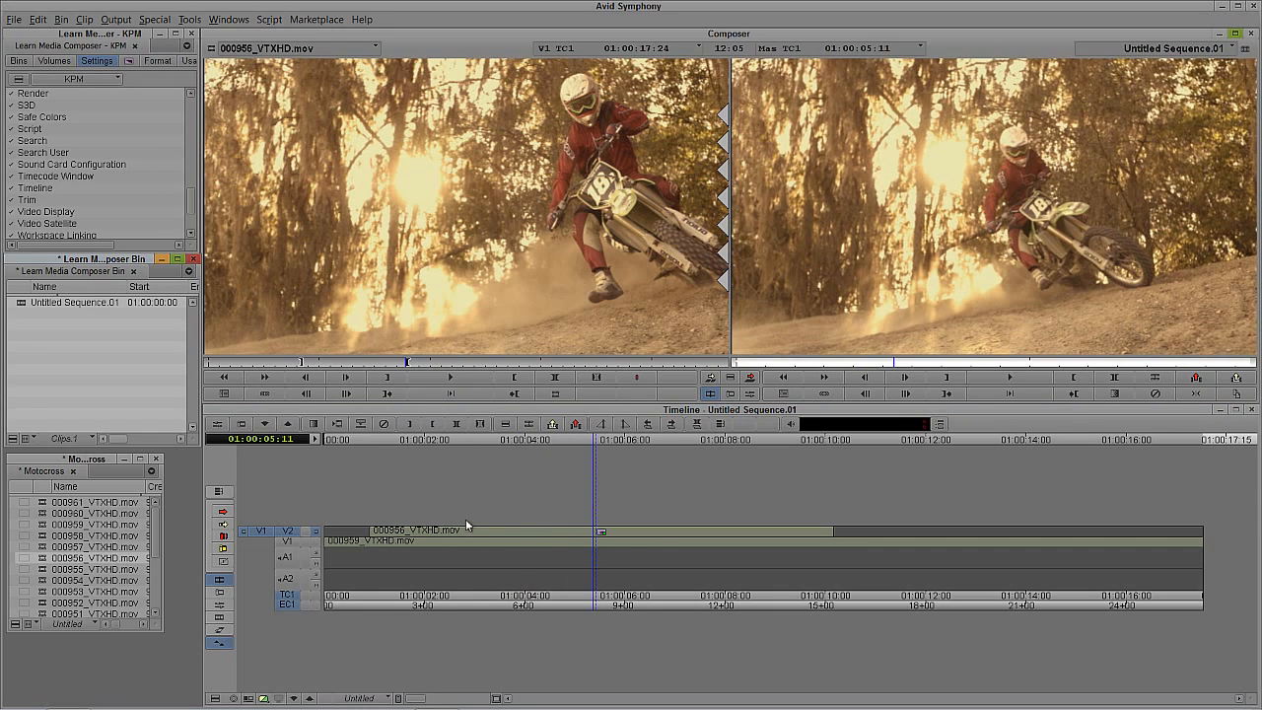
Step: Park the sequence at 01:00:04:24 and open the V2 clip's 3D Warp for editing with its Scaling parameters expanded
drag(435, 540, 579, 555)
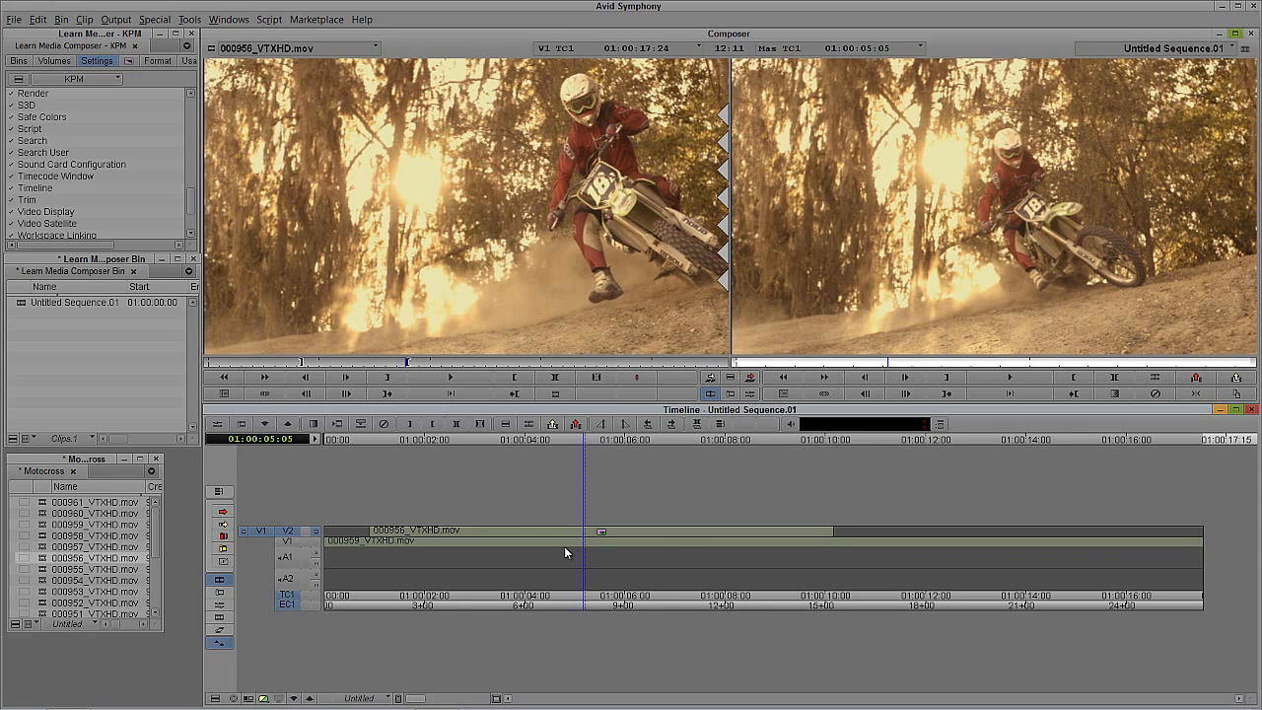
click(565, 553)
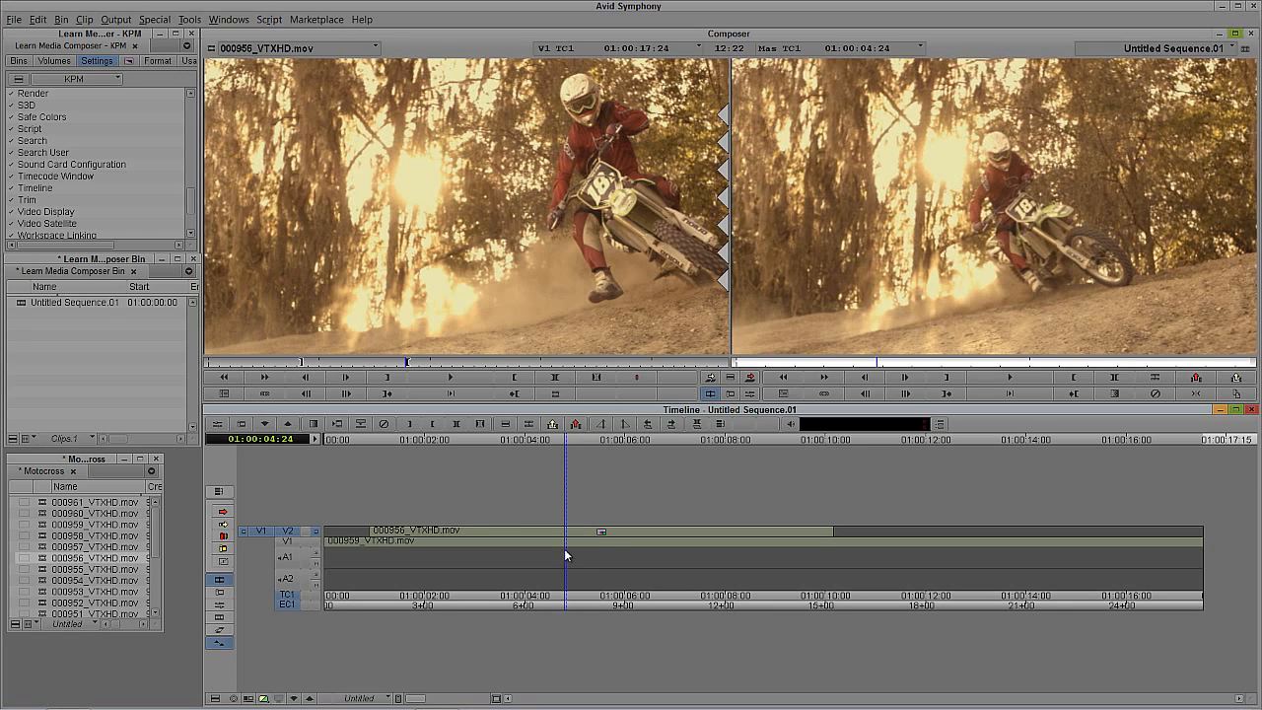
key(ctrl+8)
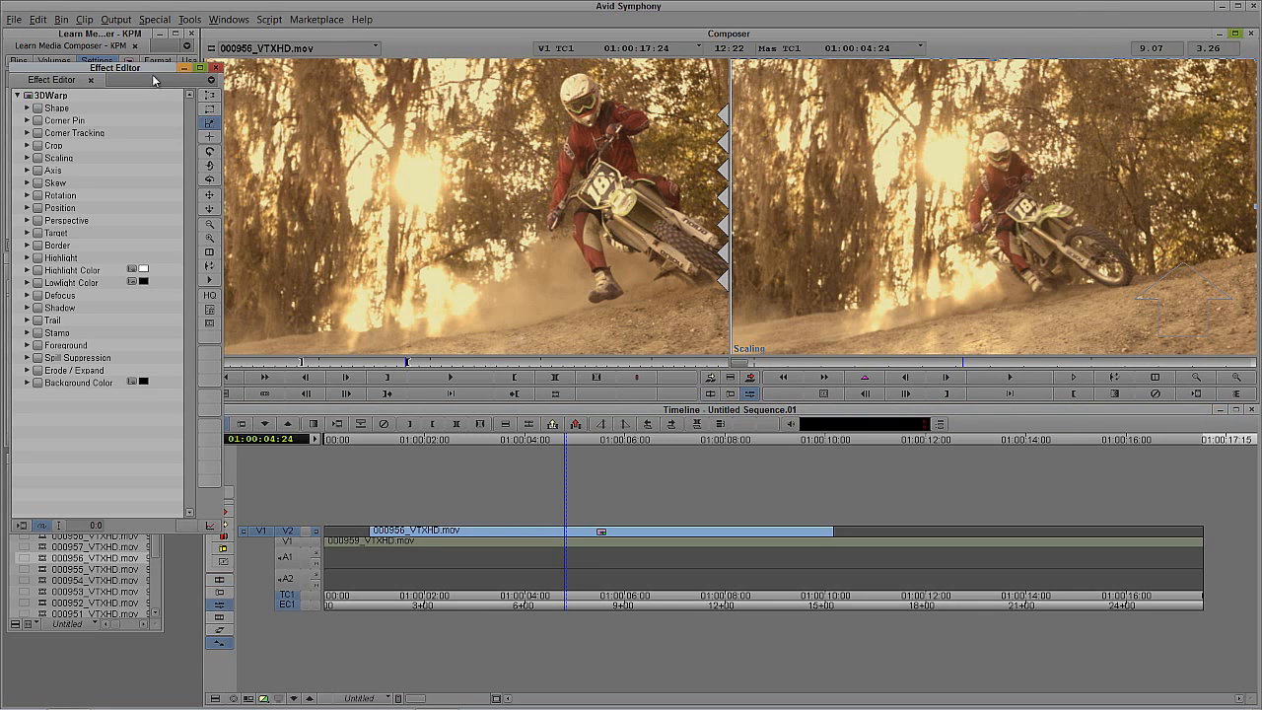
drag(140, 72, 359, 75)
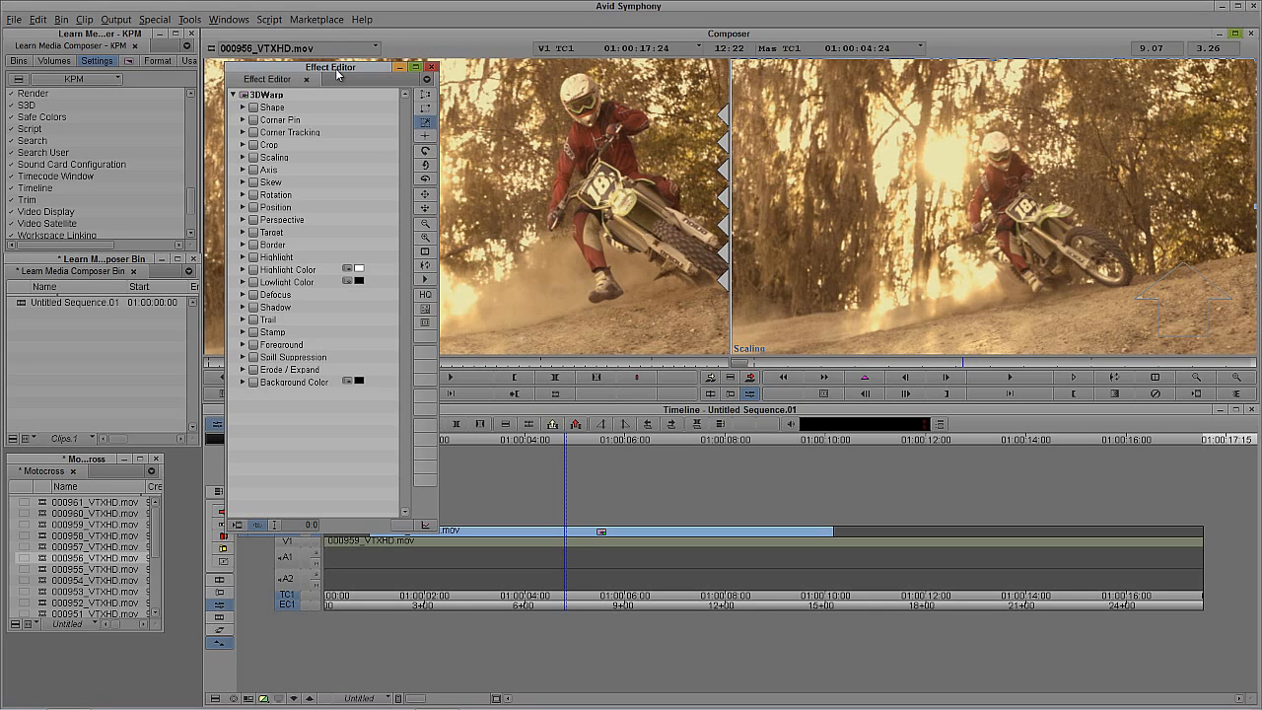
click(242, 158)
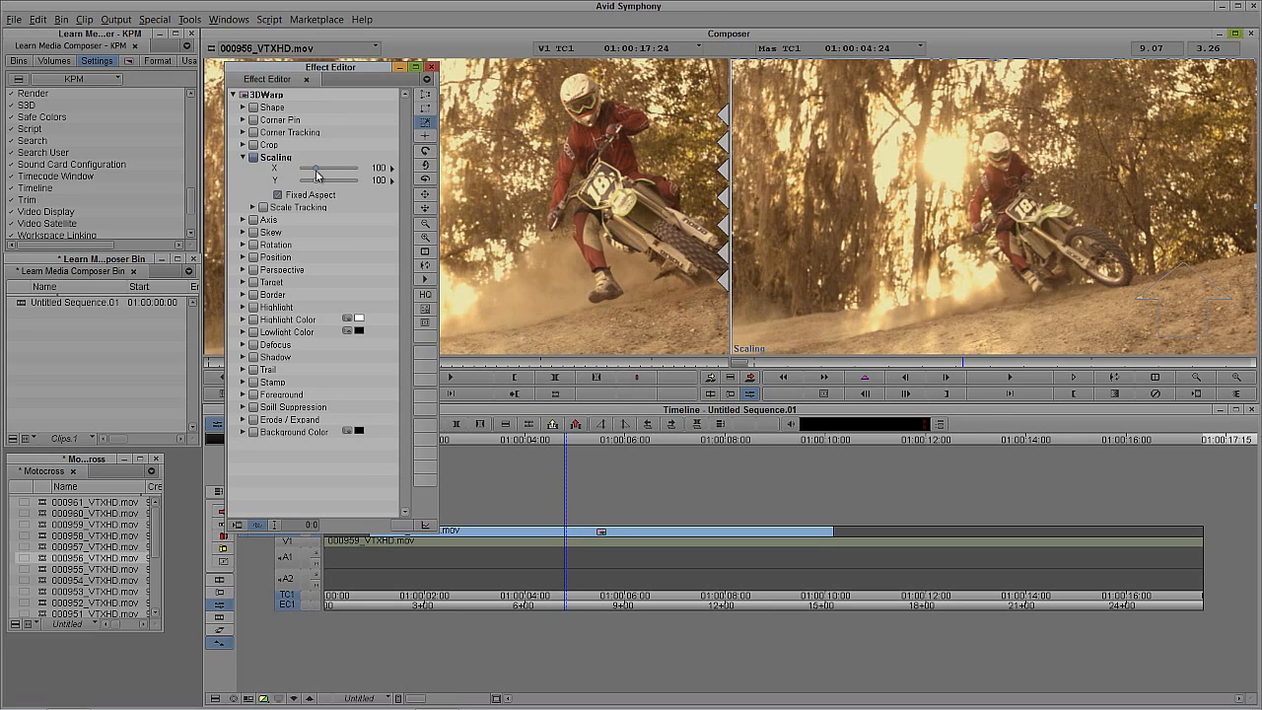
Step: Try scaling the V2 picture to 41, undo it, and resize it by its corner to 35 instead
drag(317, 174, 301, 175)
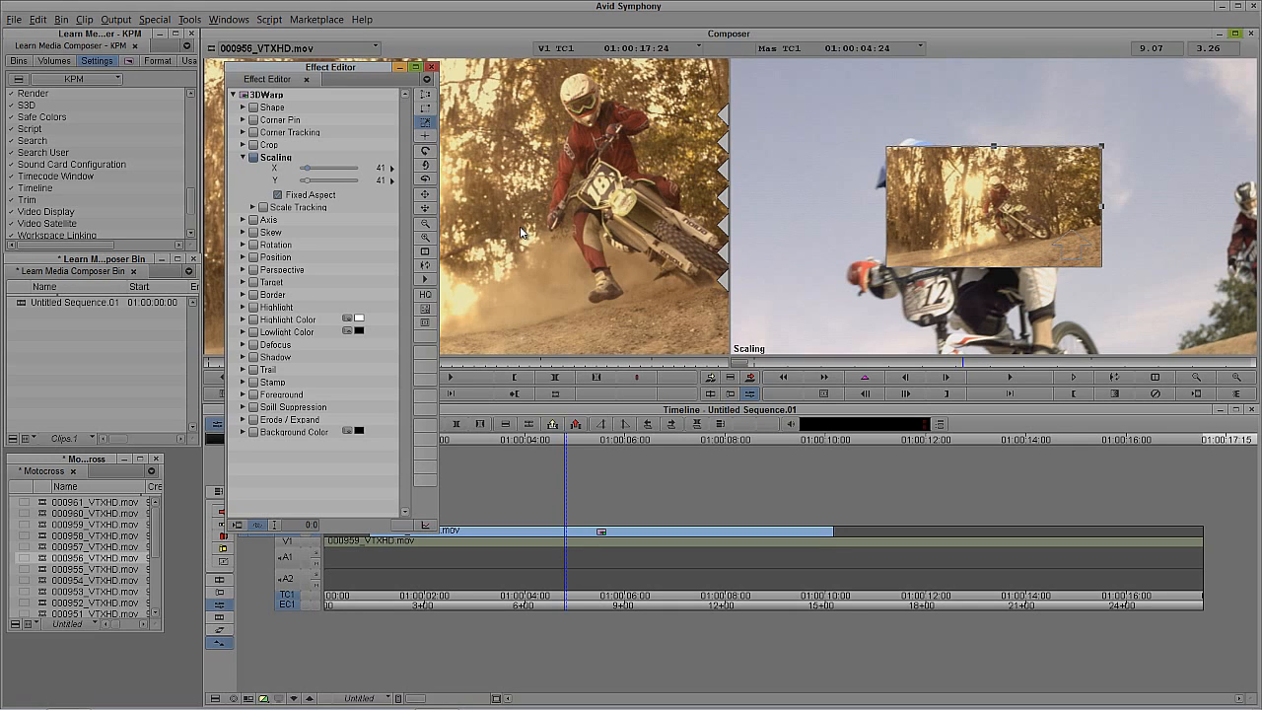
key(ctrl+z)
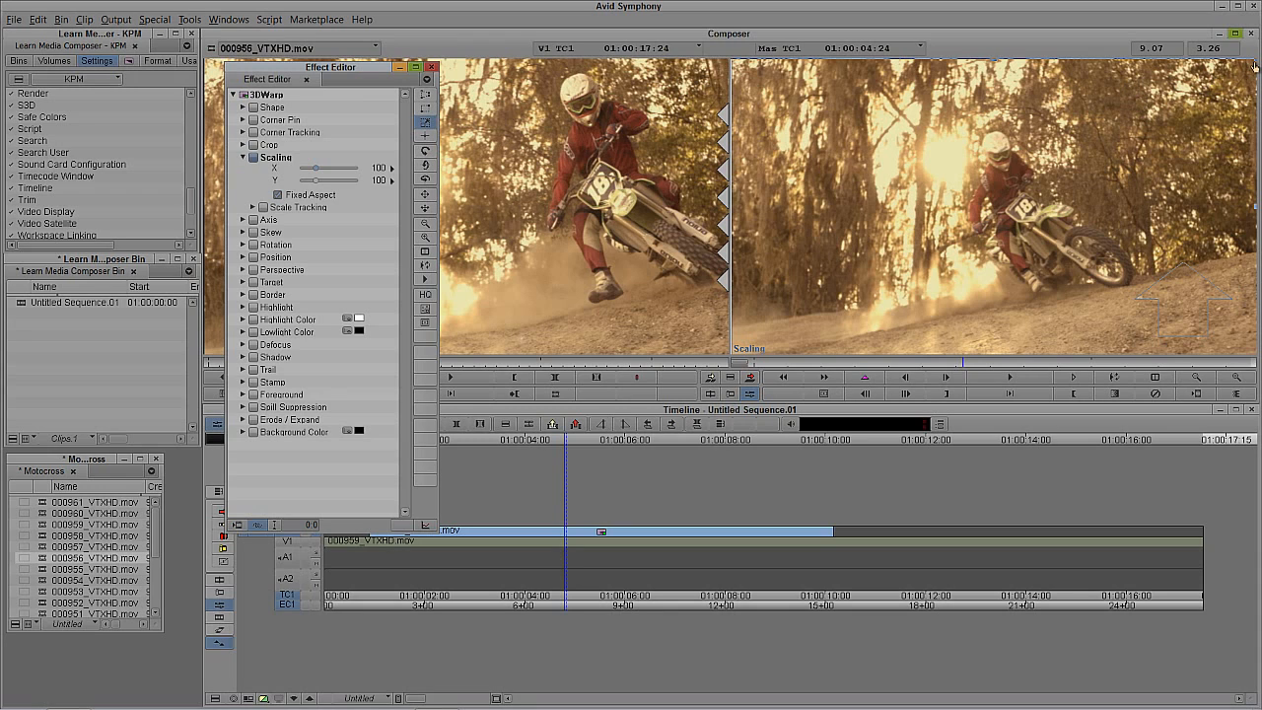
drag(1256, 66, 1087, 169)
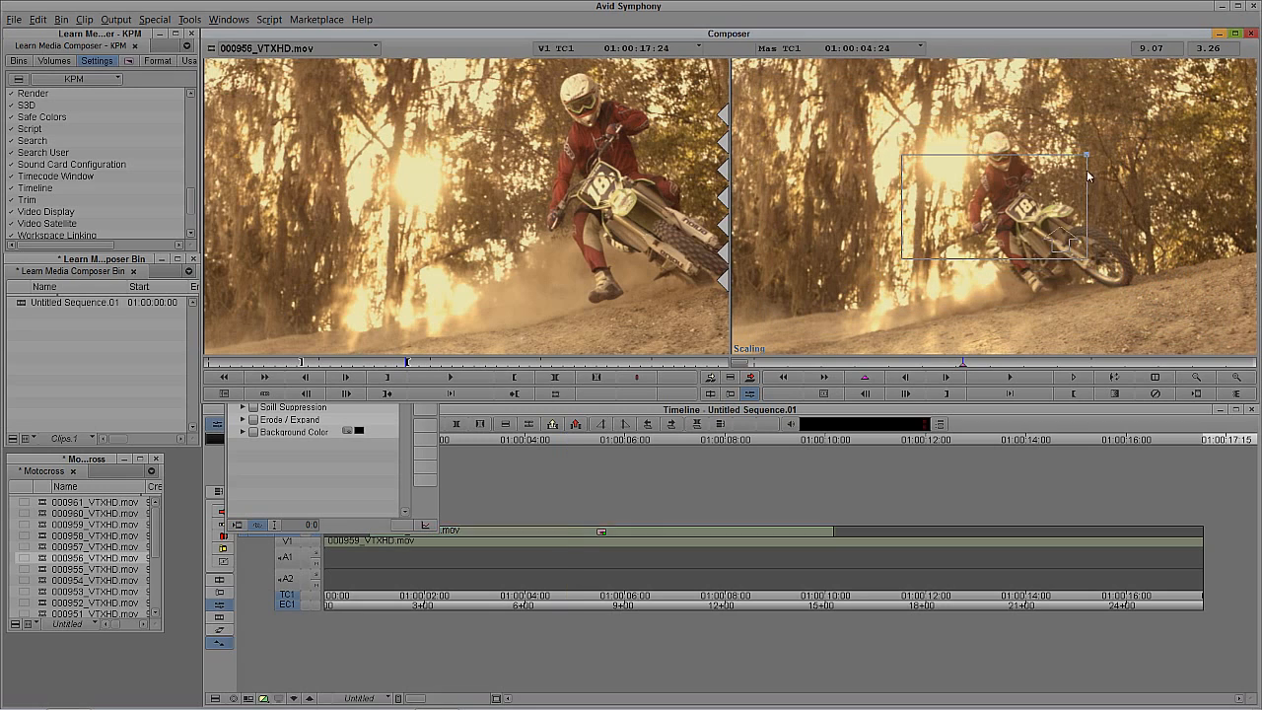
click(338, 493)
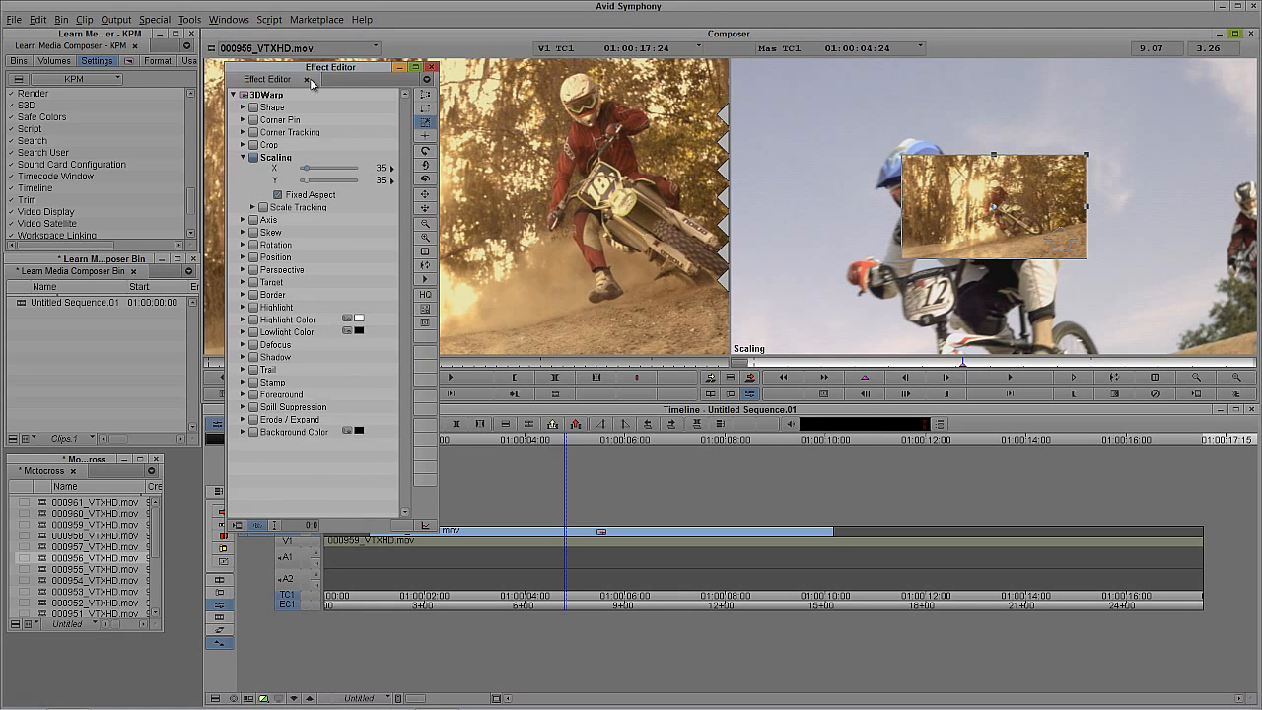
Step: Remove the keyframe at 01:00:04:24 and scale the V2 picture down to 23
drag(337, 69, 123, 96)
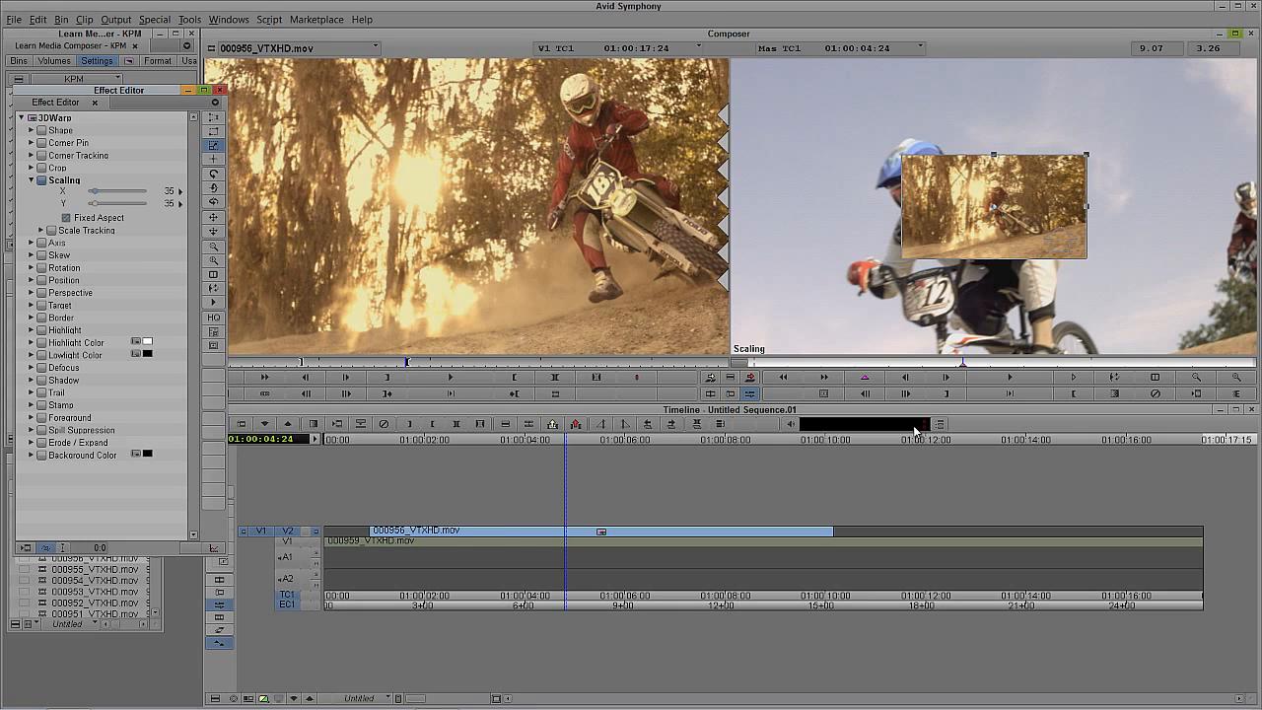
click(964, 367)
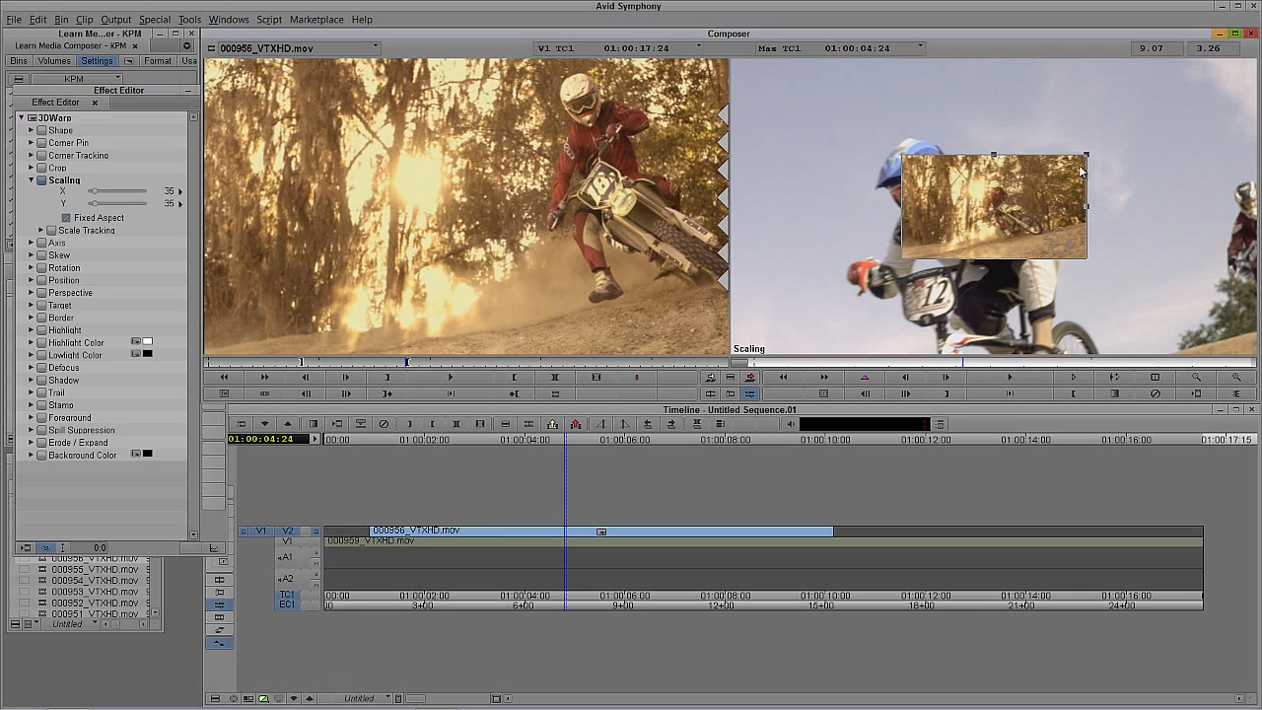
mouse_move(1081, 172)
mouse_down()
mouse_move(1058, 186)
mouse_move(1056, 175)
mouse_up()
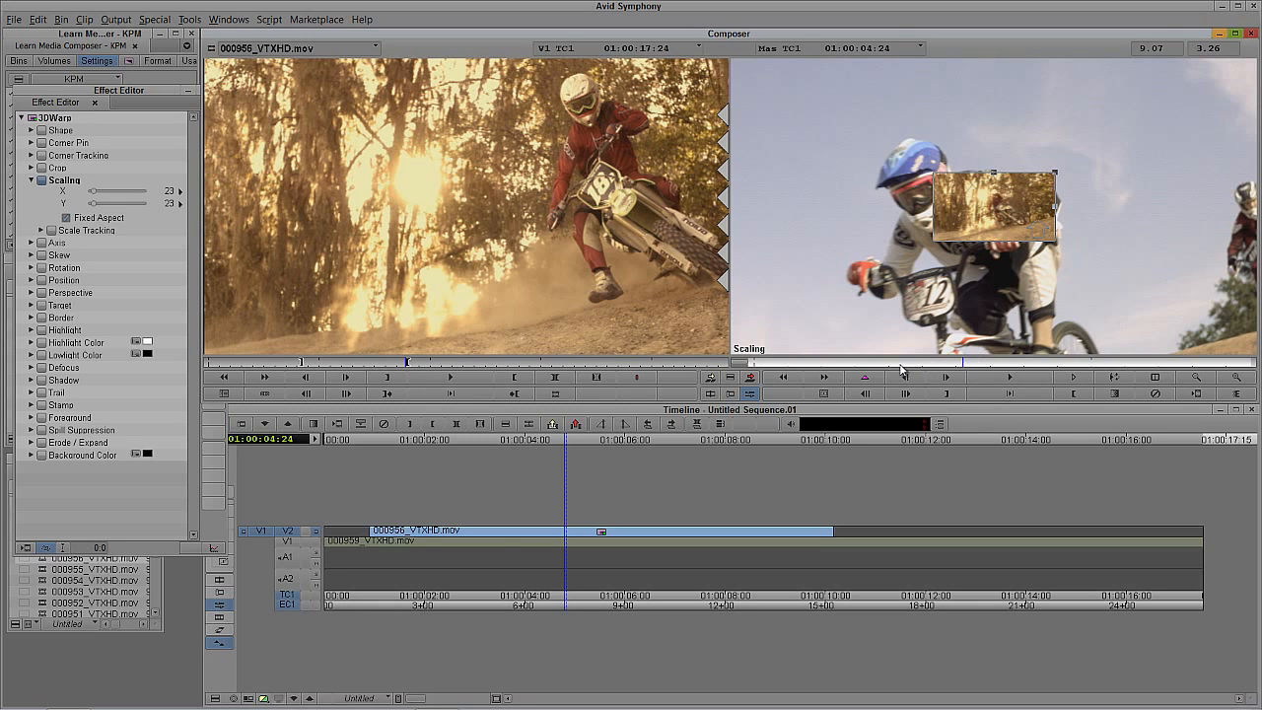
Step: Park on the clip's first frame, 01:00:00:28, and move the picture off-screen at lower left to about Position X -629, Y -336
drag(905, 366, 749, 370)
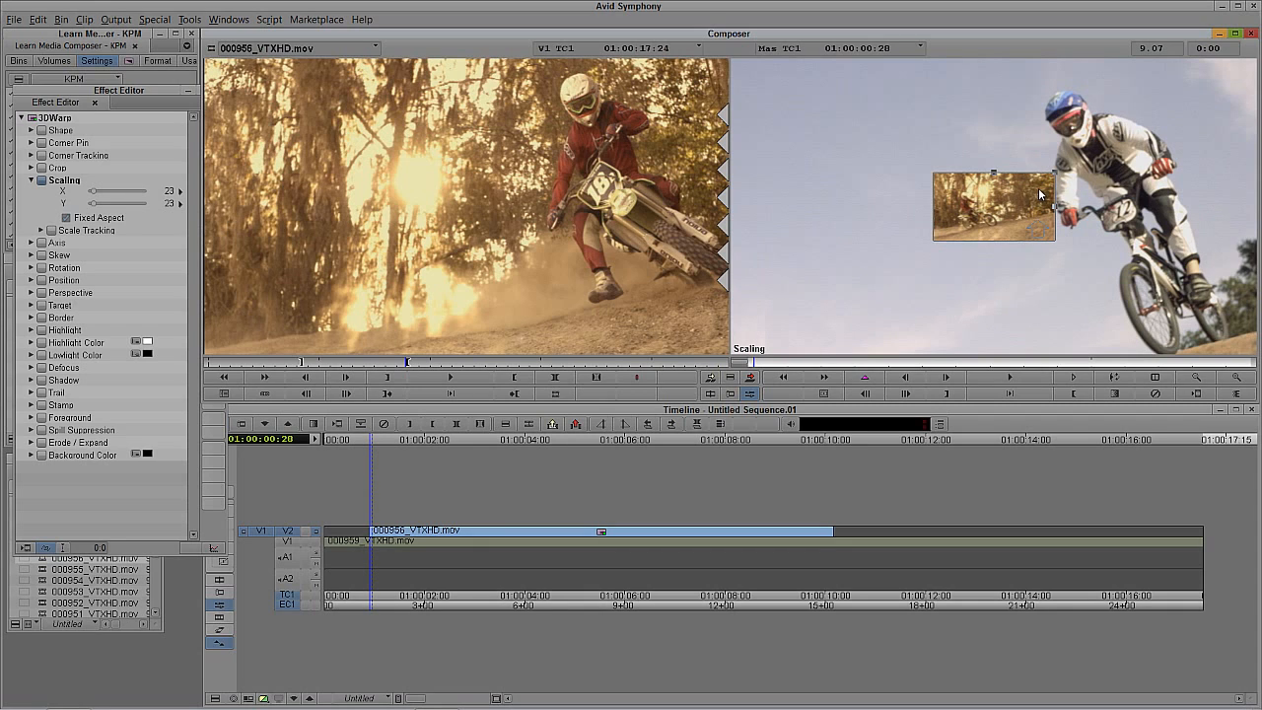
drag(1040, 194, 709, 292)
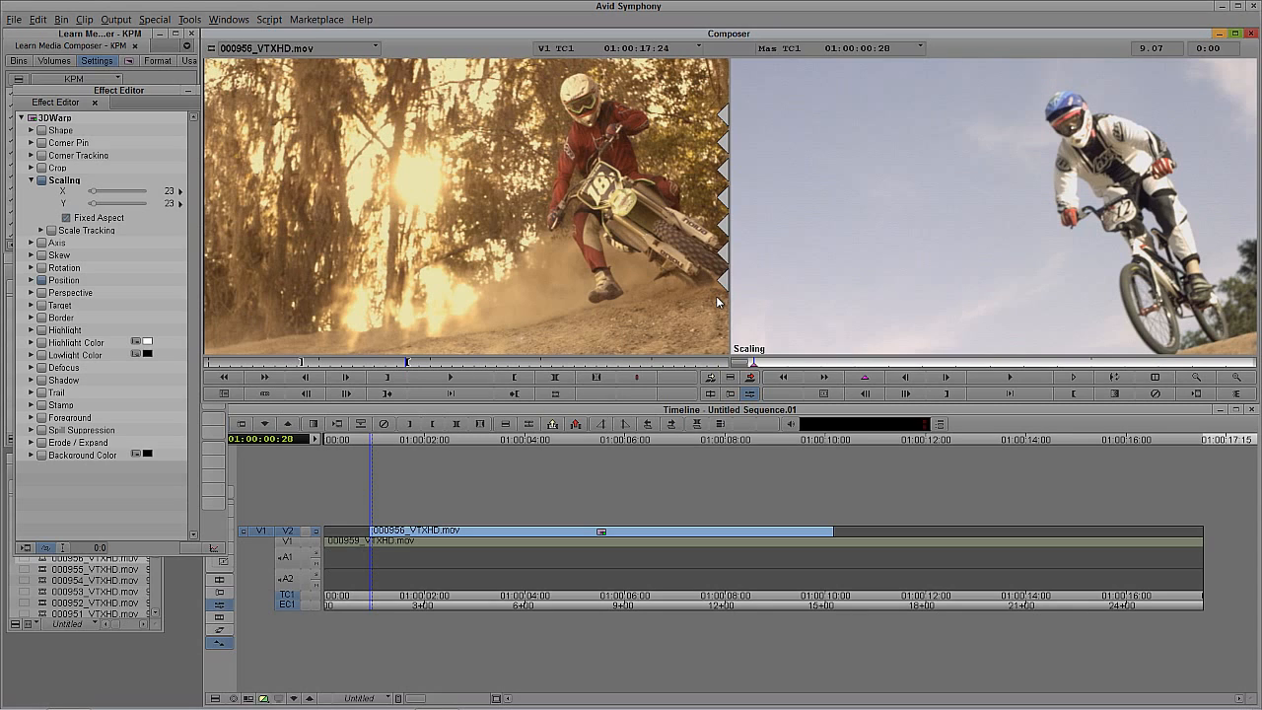
click(152, 90)
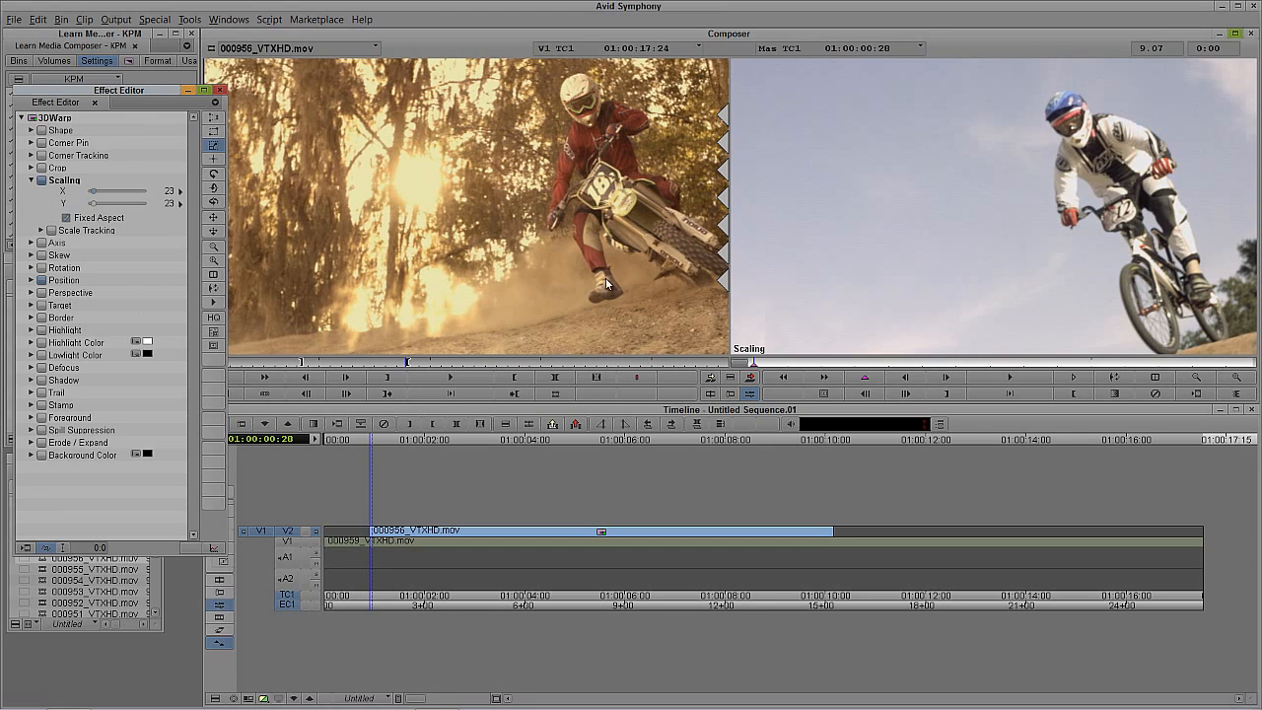
click(32, 281)
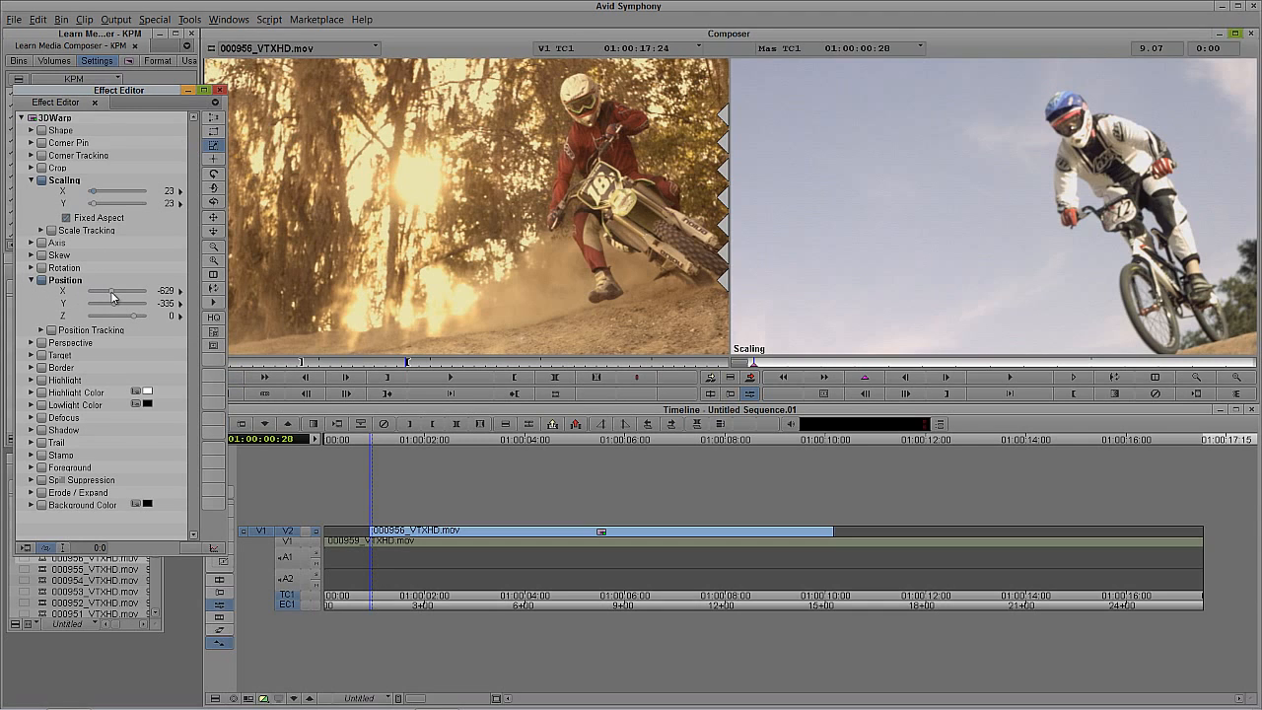
drag(111, 296, 111, 299)
Step: Reduce the effect preview to 75%, park on the clip's last frame at 01:00:10:04, and try a Position X of 692, undoing it
click(213, 318)
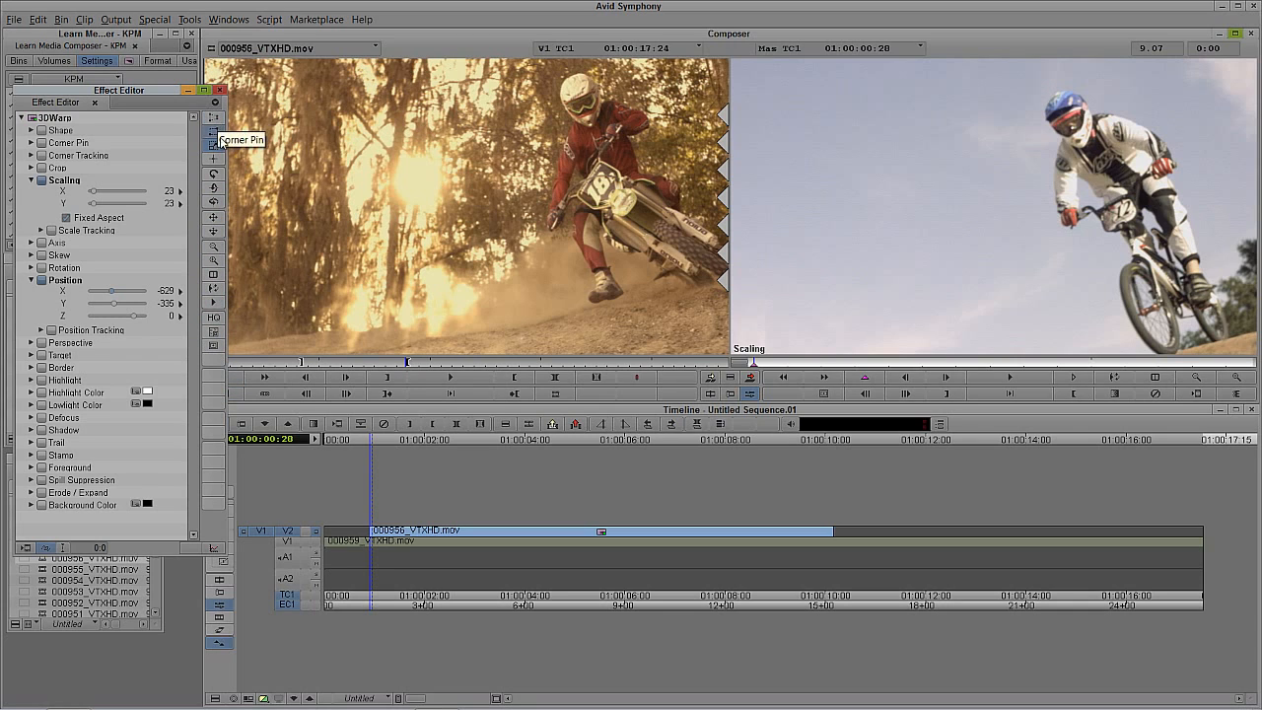
click(215, 247)
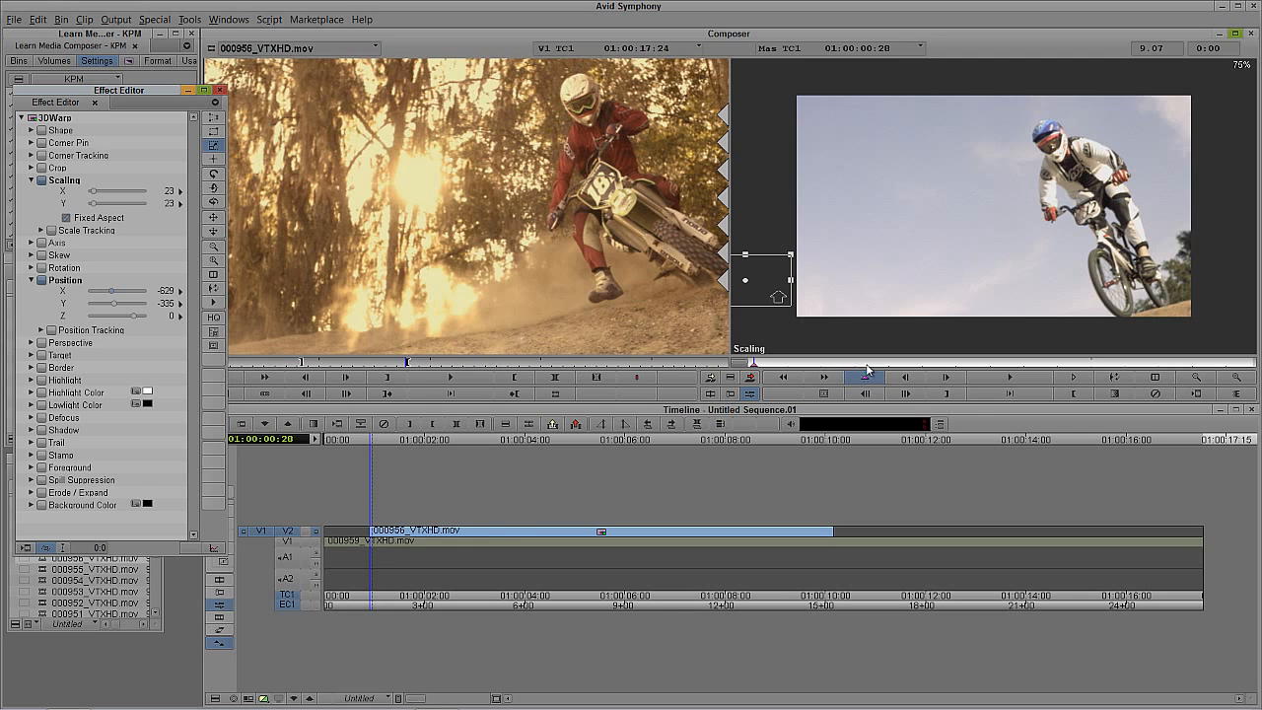
drag(888, 362, 1250, 362)
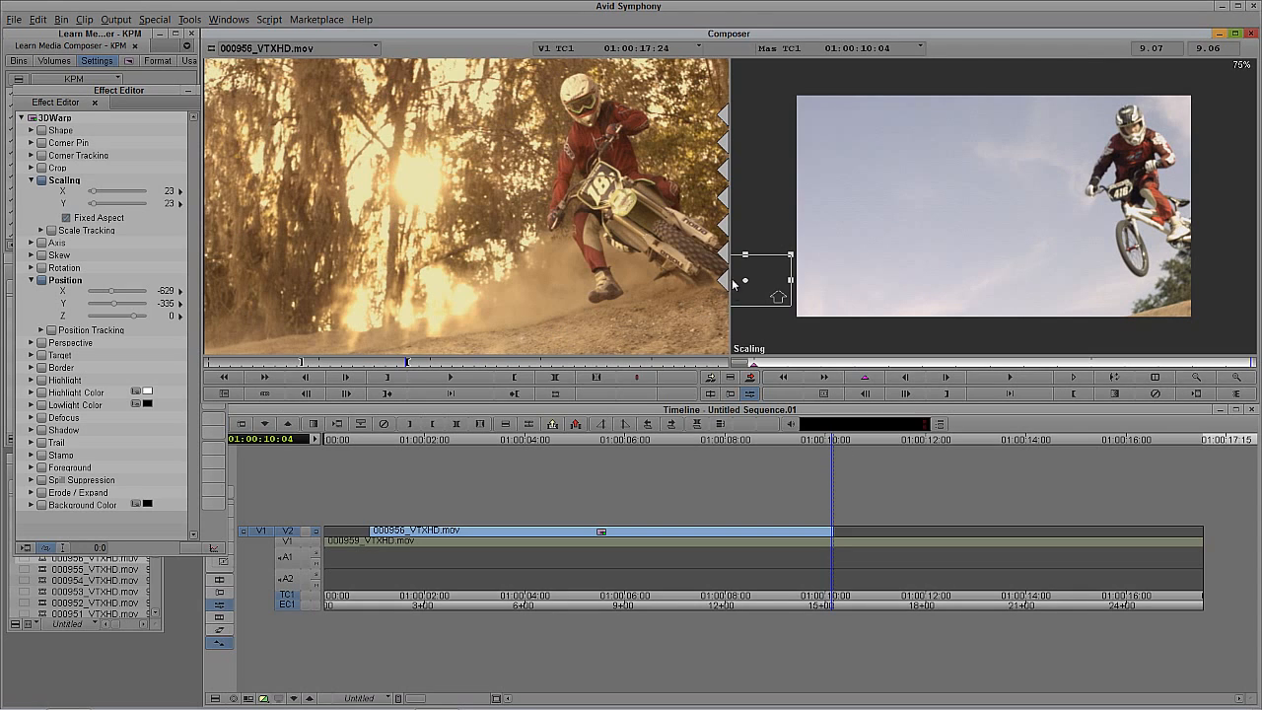
click(144, 93)
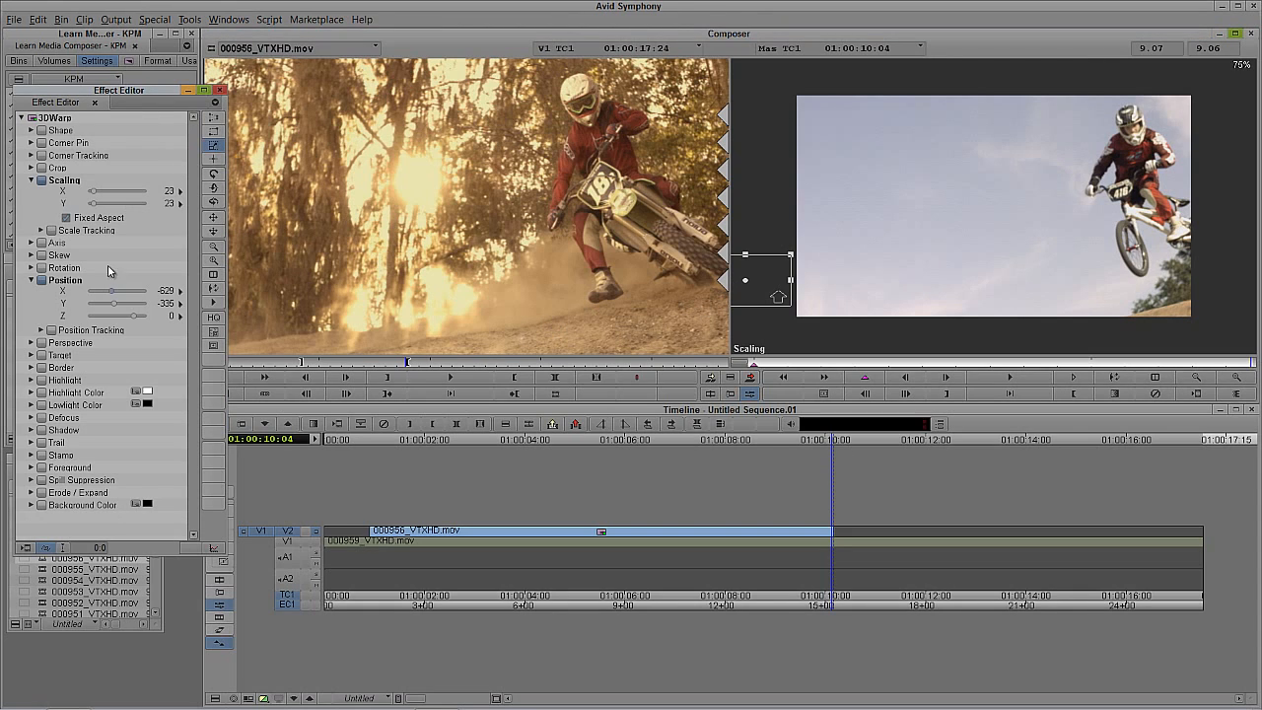
drag(109, 298, 122, 291)
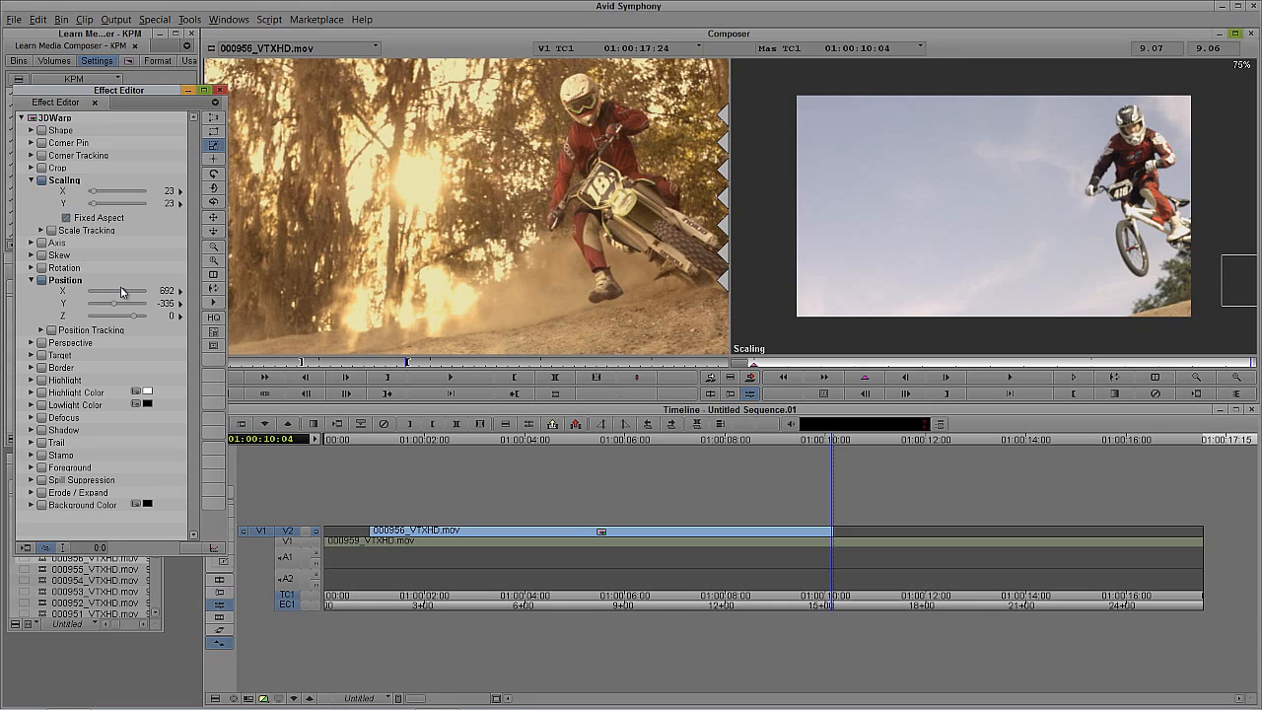
key(ctrl+z)
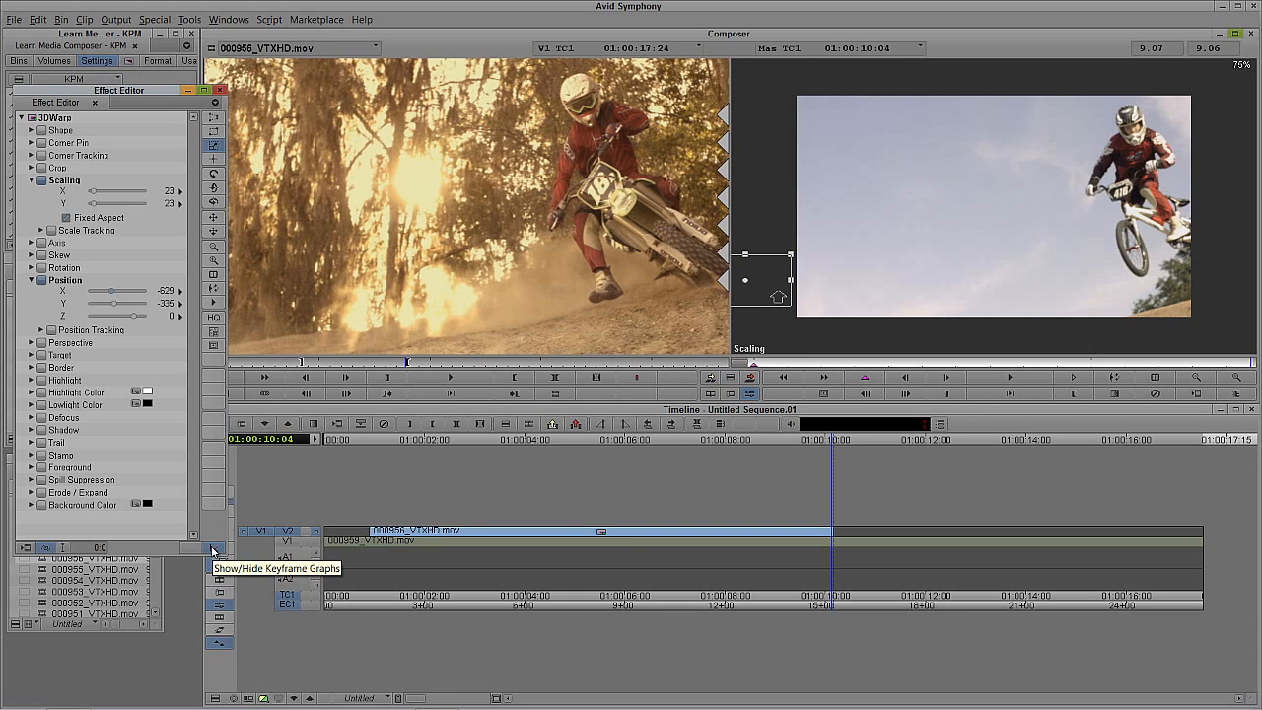
Step: Show the keyframe graphs and add a Position X keyframe on the clip's last frame
click(213, 550)
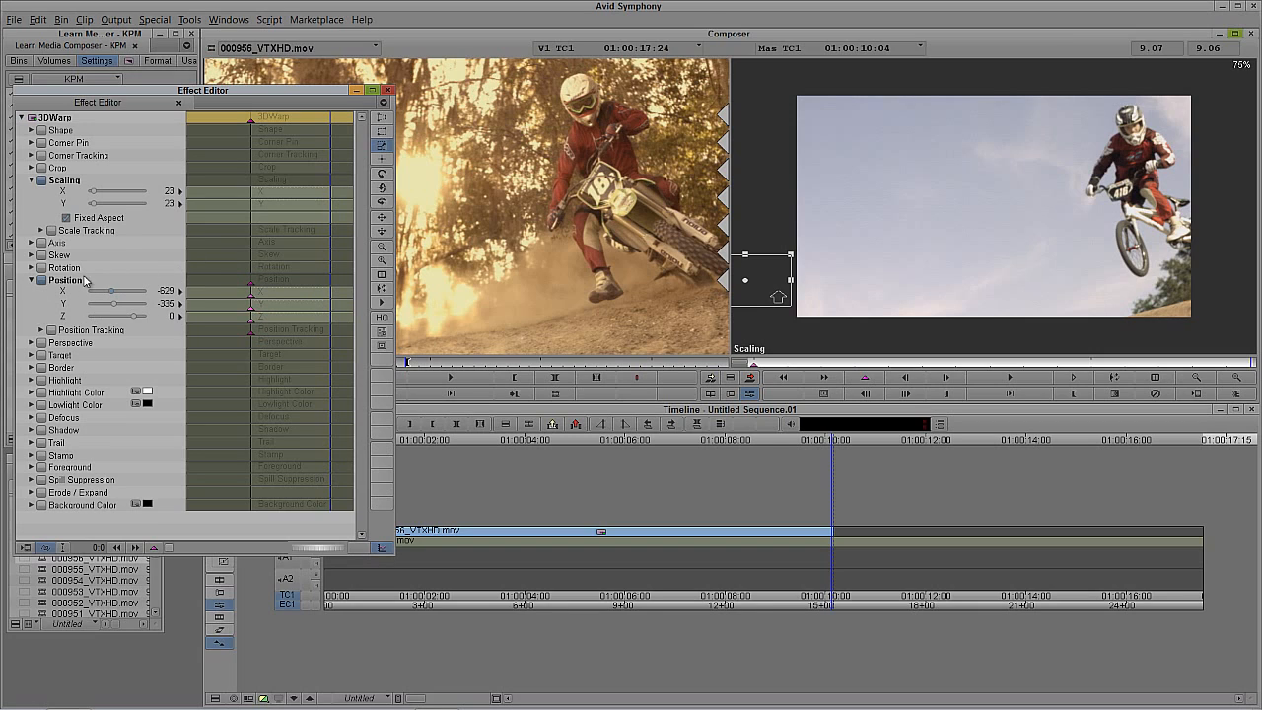
right_click(311, 293)
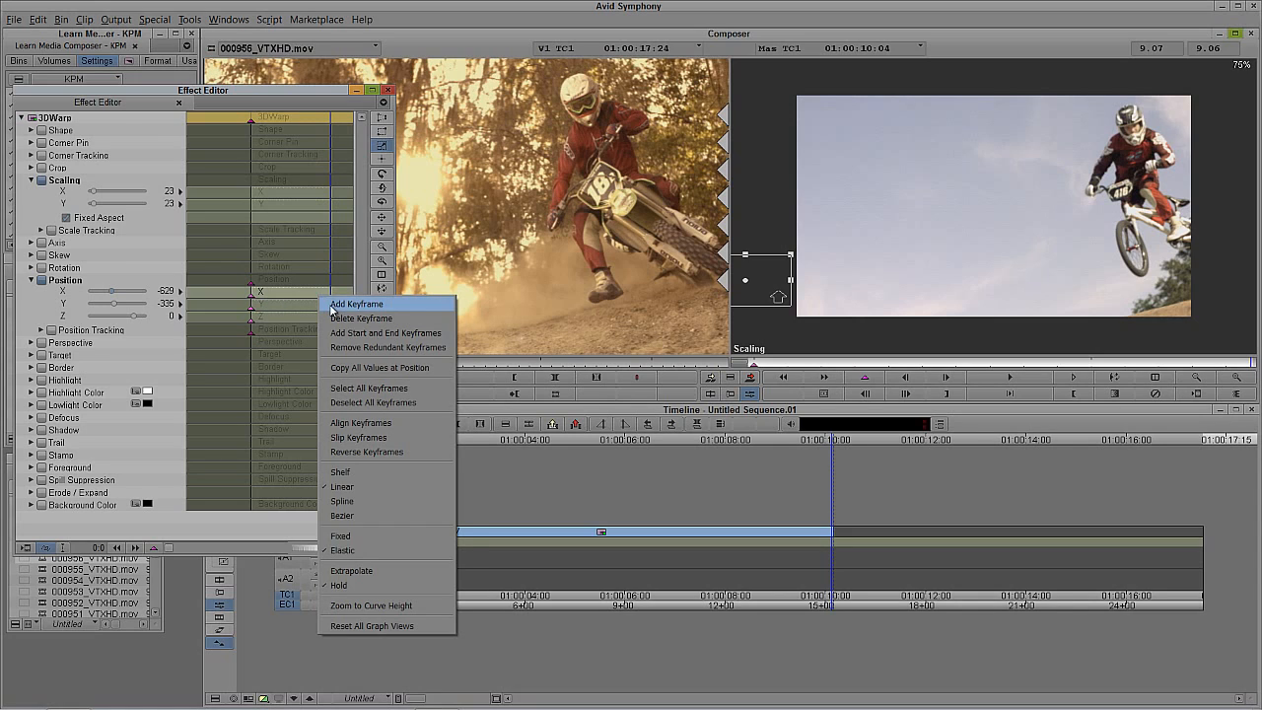
click(334, 305)
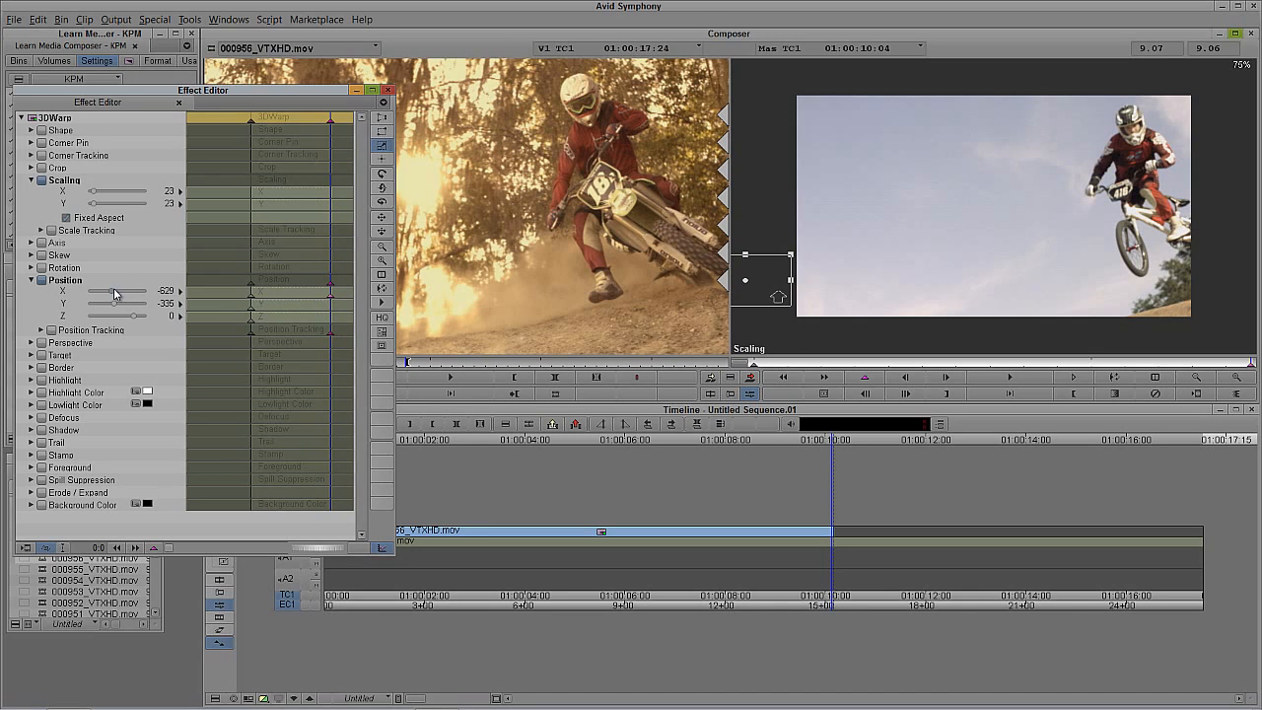
Step: Move the picture across to the opposite side at the last keyframe, trying Position X values of 750 and 700 and settling on 650
drag(114, 295, 126, 294)
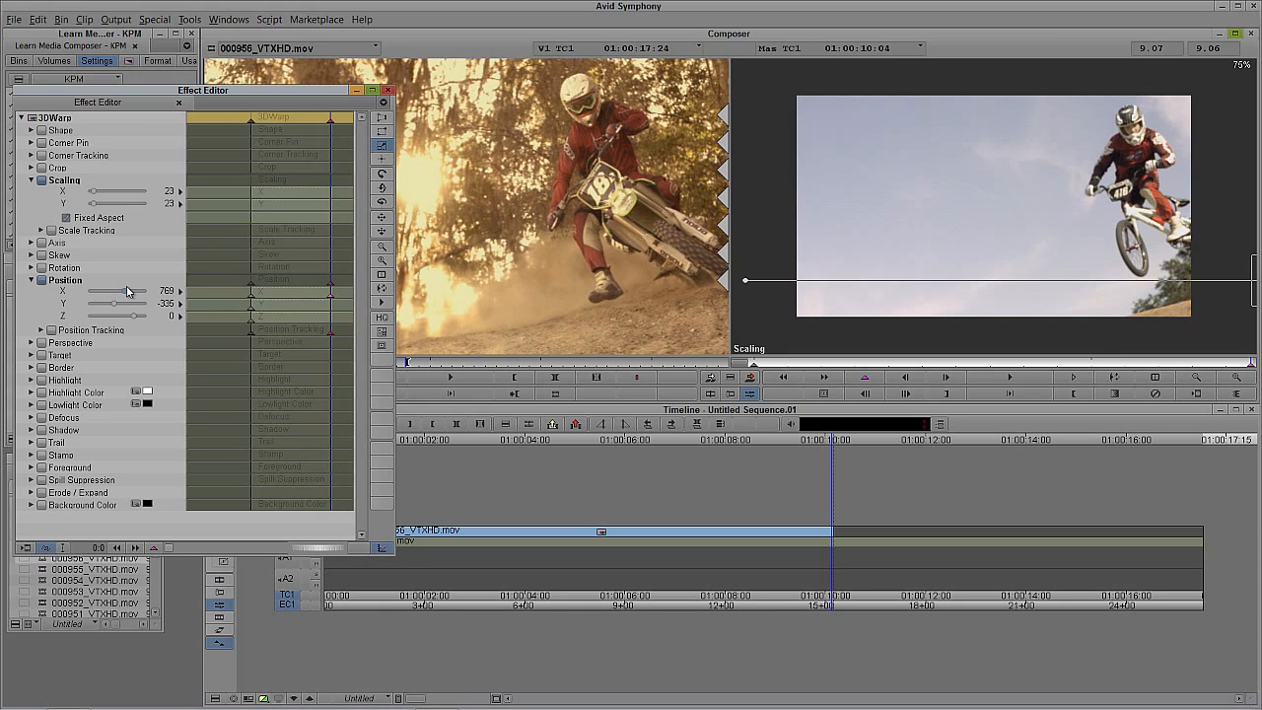
text(750)
key(Return)
text(700)
key(Return)
text(650)
key(Return)
Step: Leave effect editing and play the sequence from near its start to review the picture moving across the frame
click(715, 394)
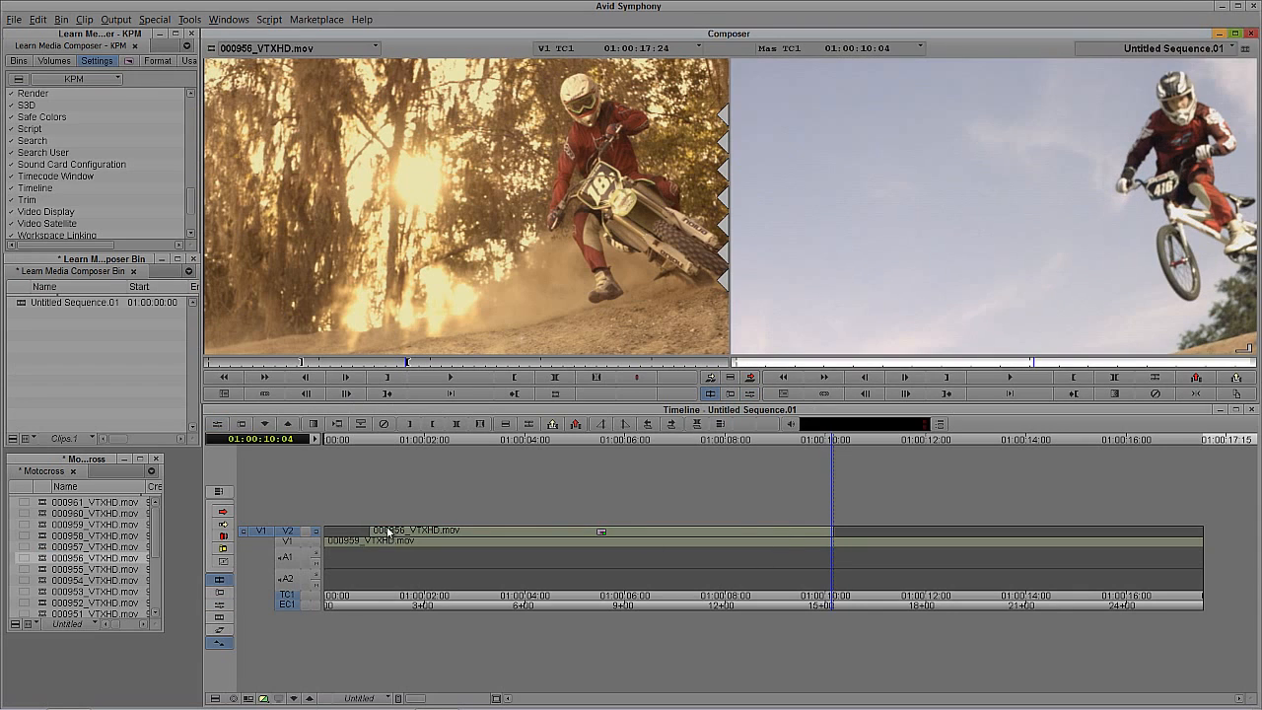
click(332, 542)
key(space)
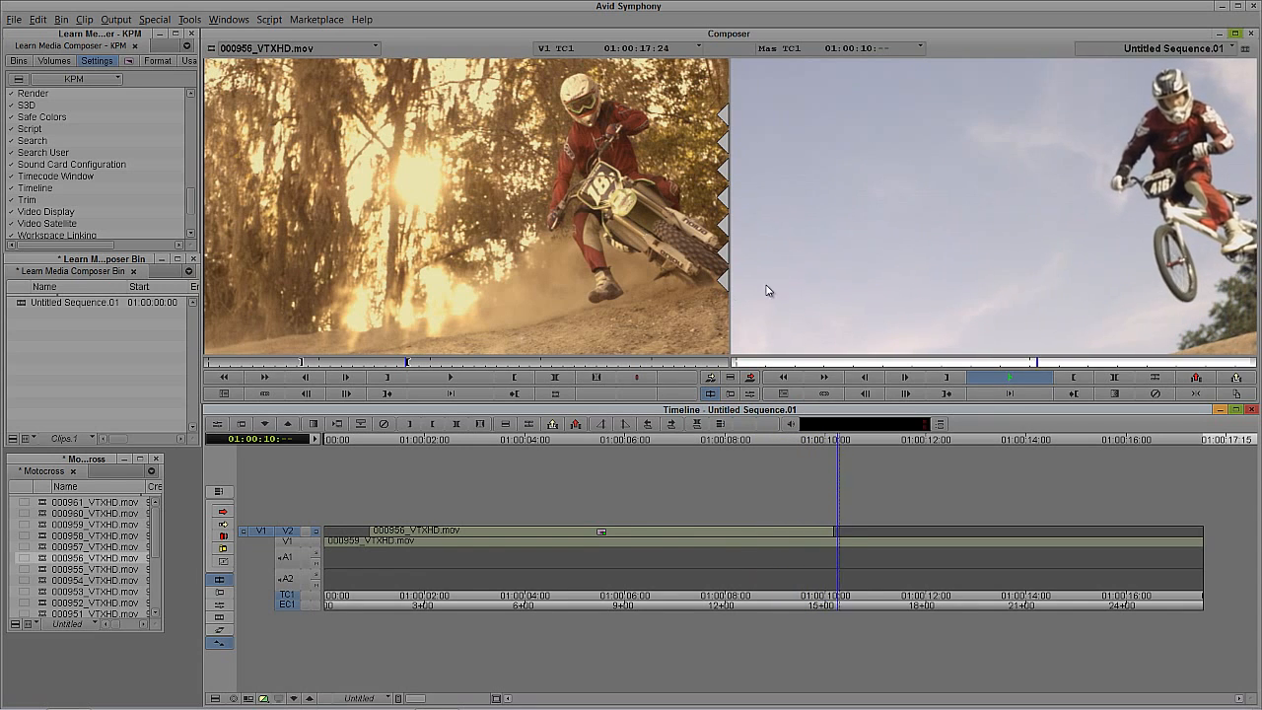
Step: Scrub the sequence to check the moving picture and add a V3 video track above V2
drag(578, 555, 519, 561)
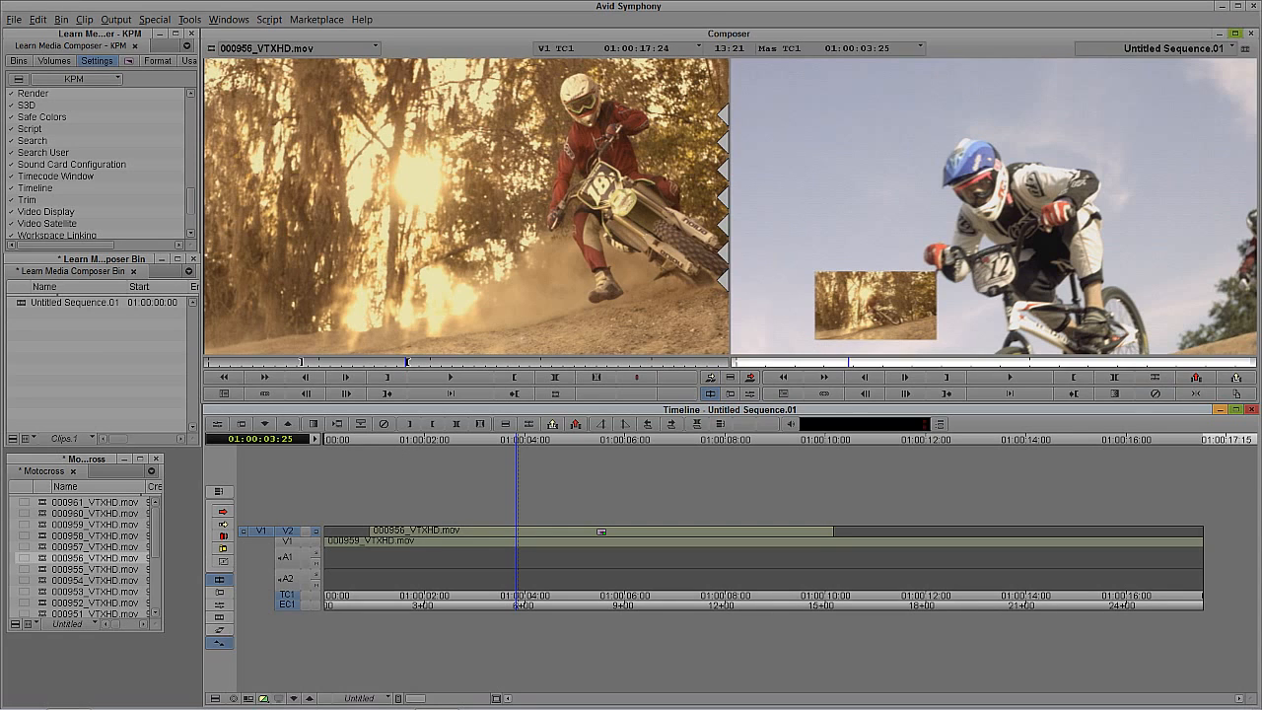
click(1258, 483)
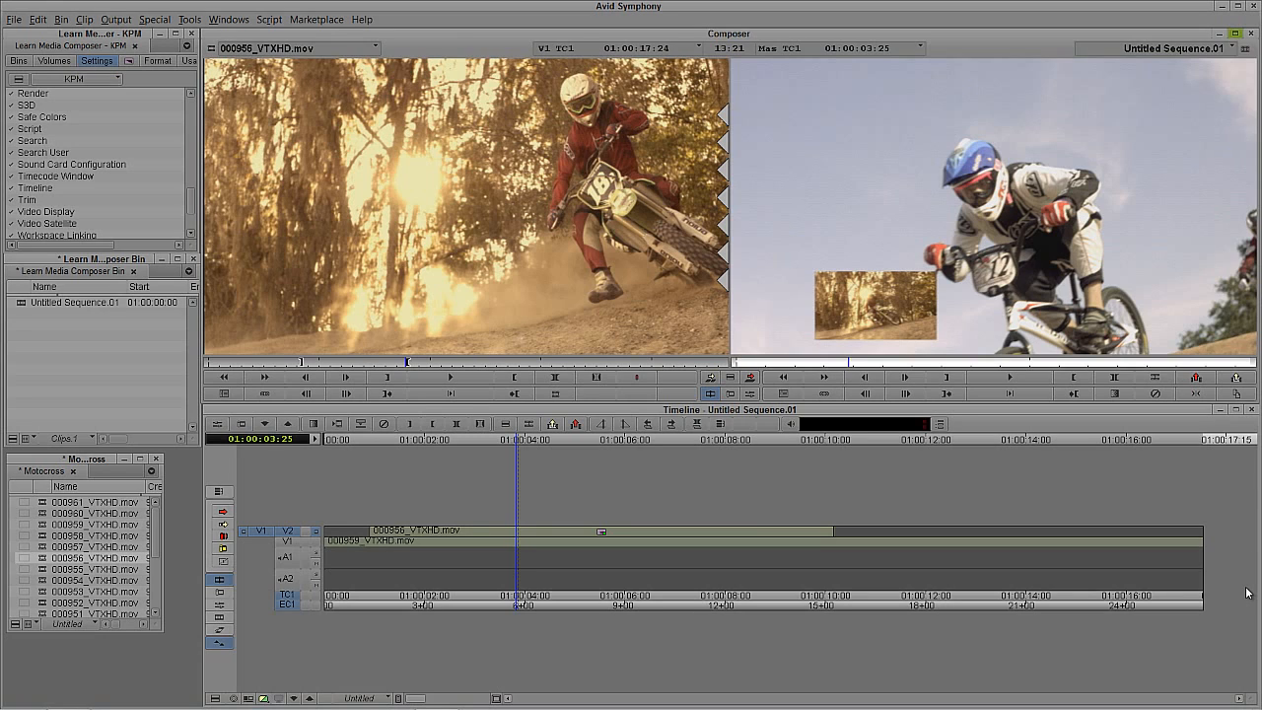
click(588, 564)
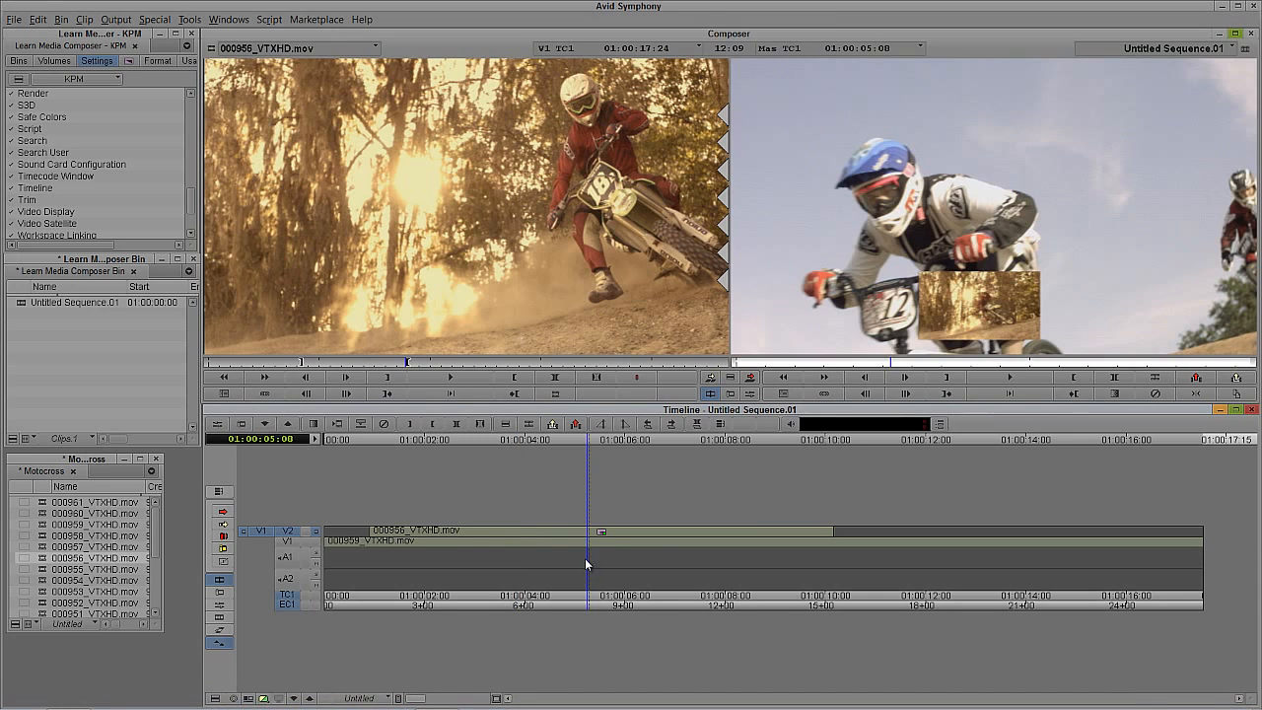
key(ctrl+y)
click(501, 548)
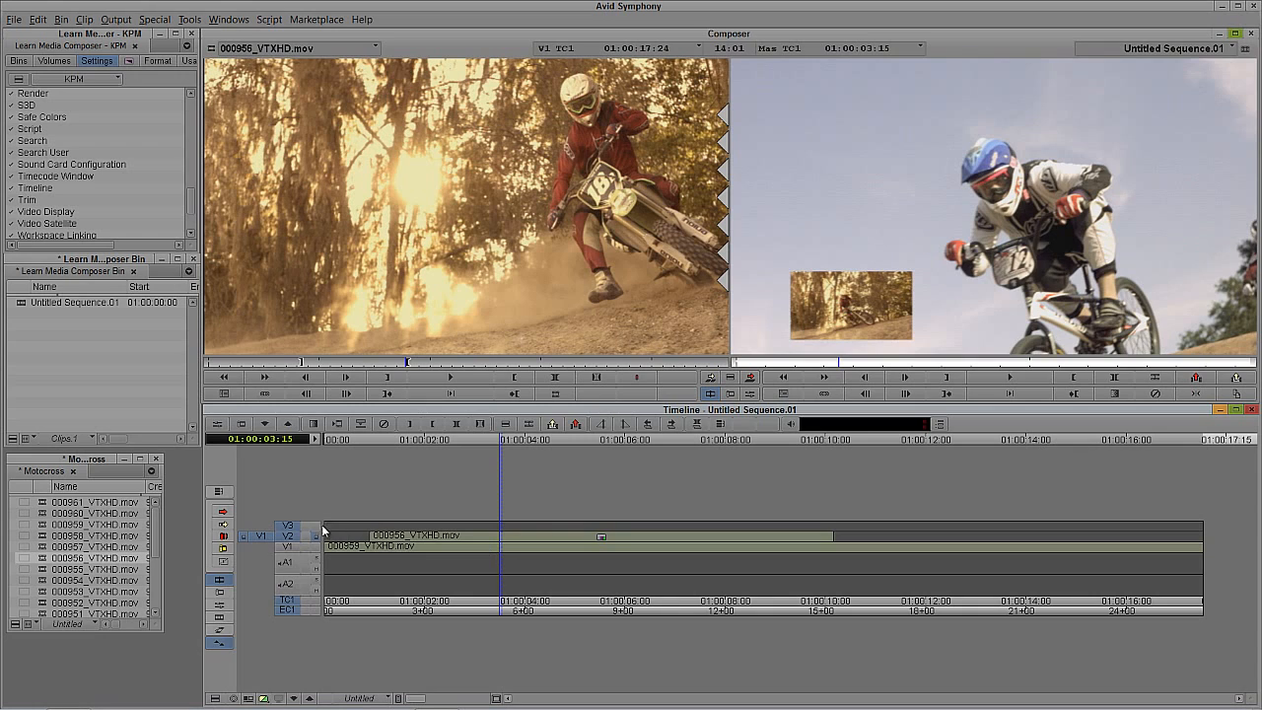
click(541, 554)
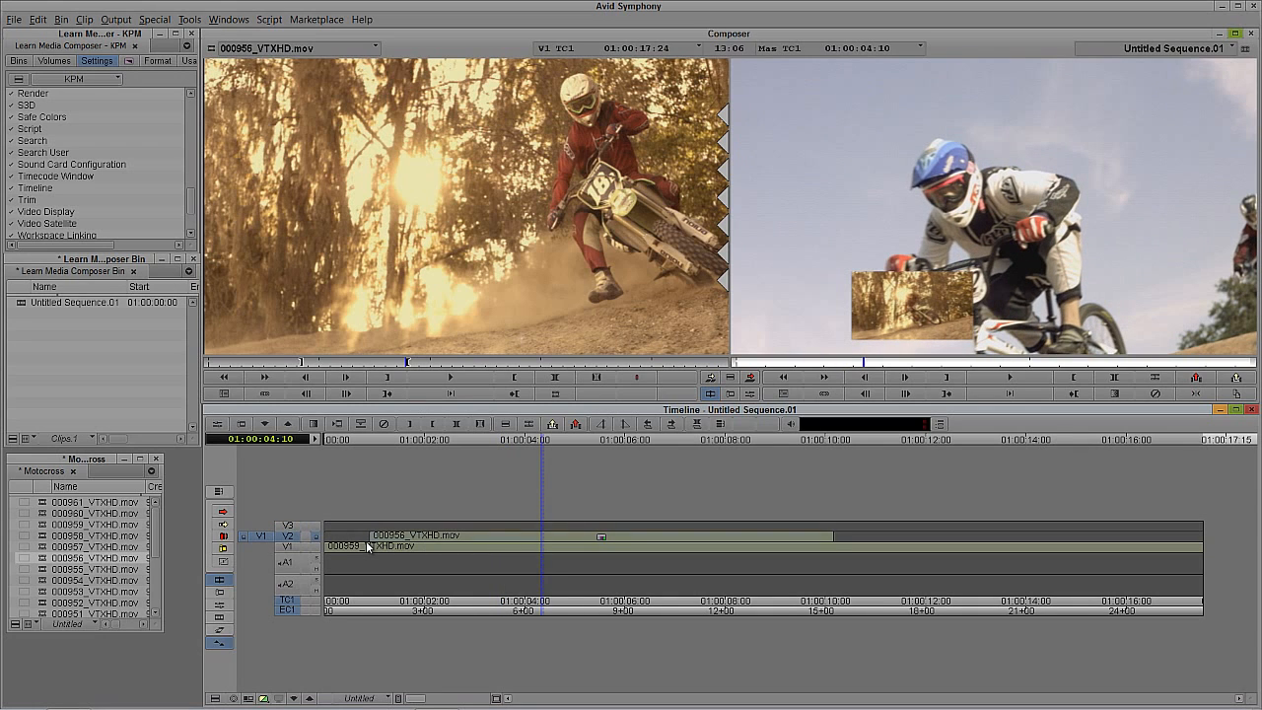
Step: Mark the V2 clip, copy it with its effect to the source monitor, and look through the copy there
key(t)
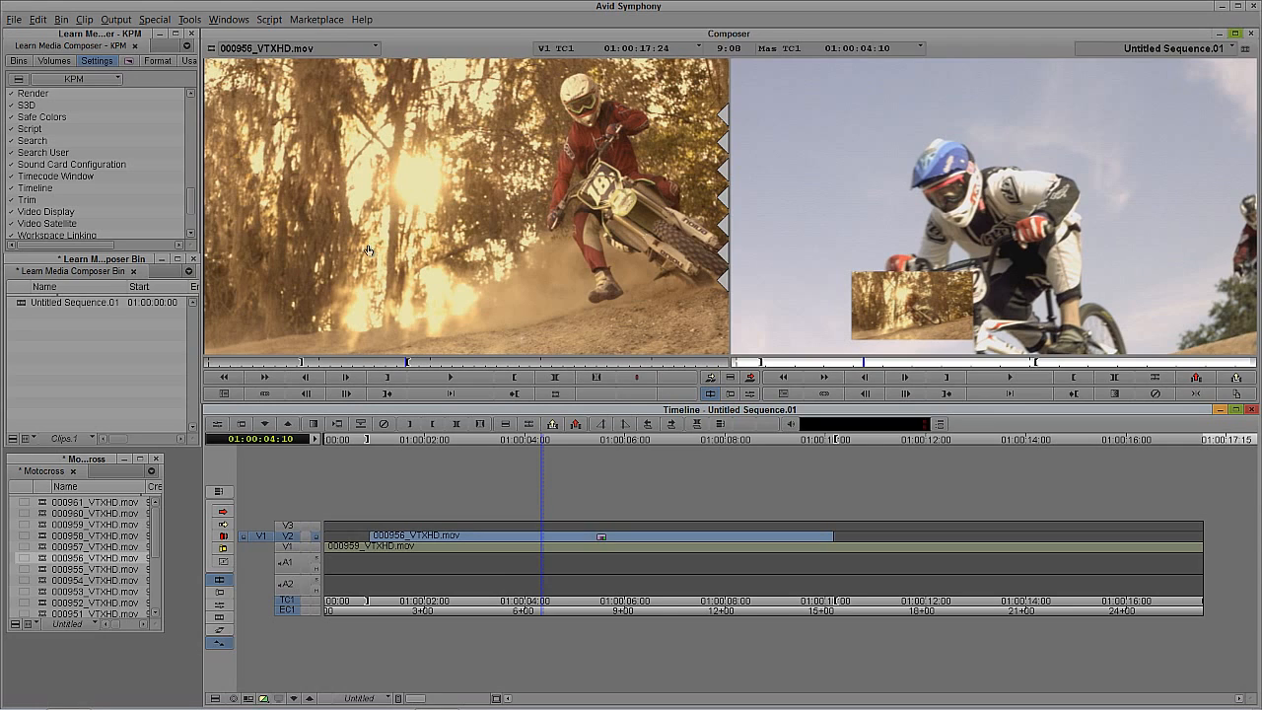
key(alt+c)
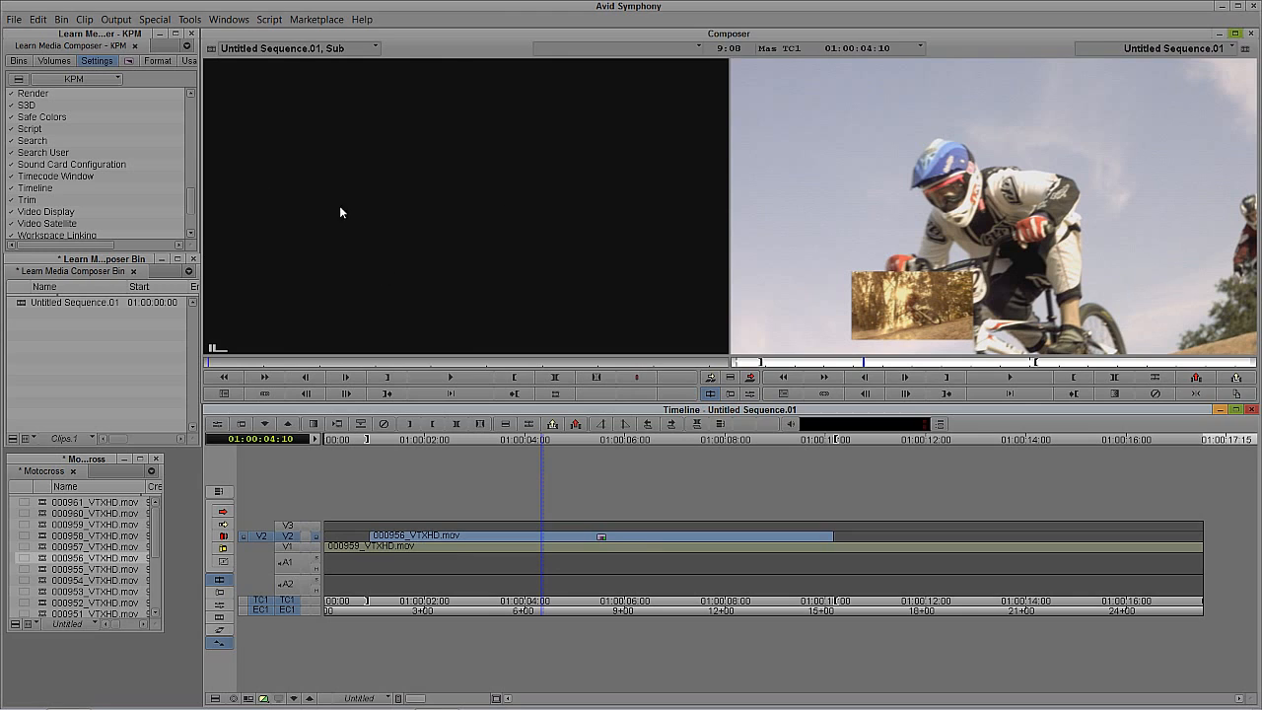
drag(253, 365, 600, 378)
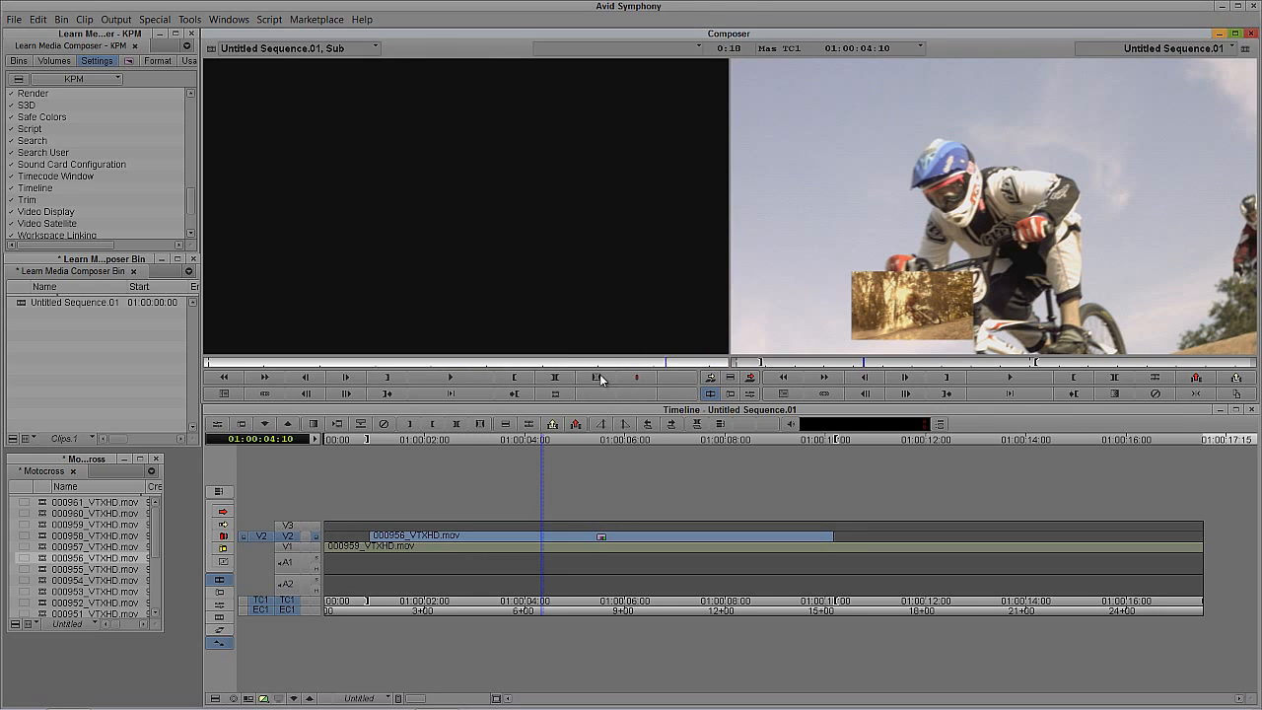
click(597, 377)
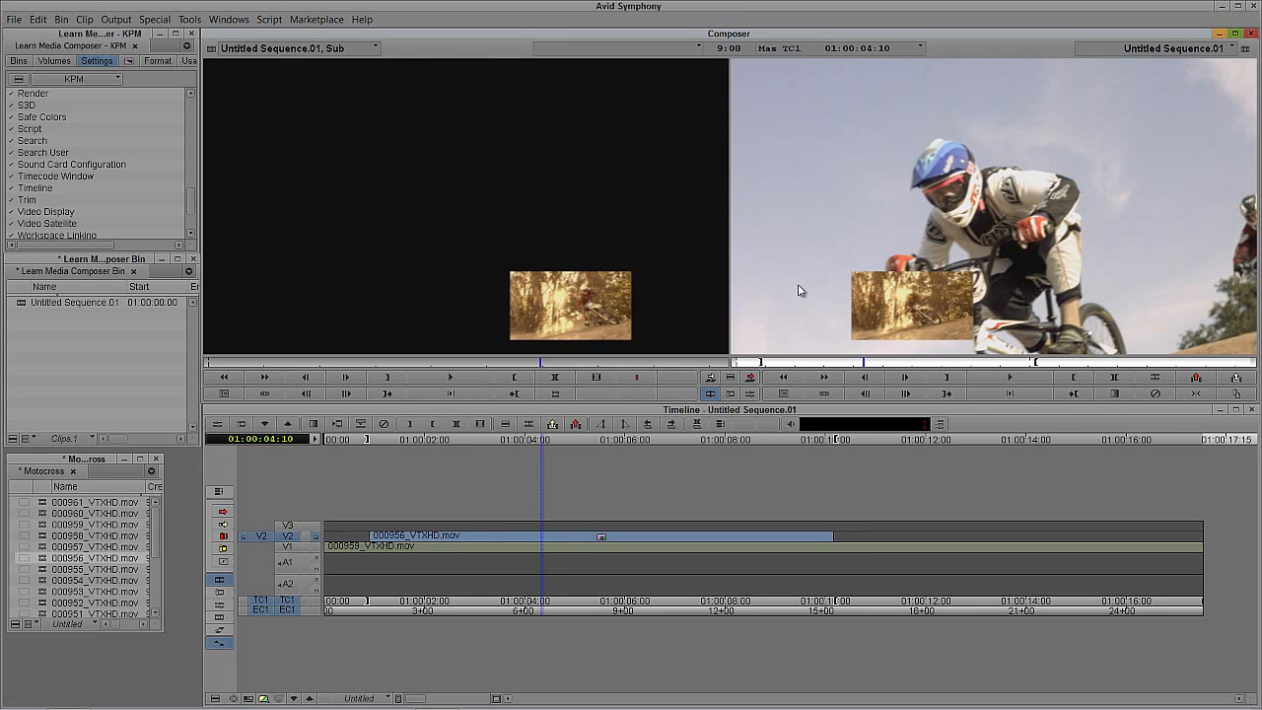
Step: Patch source V2 to V3 and overwrite the copied effect clip onto V3, directly above the original
click(452, 536)
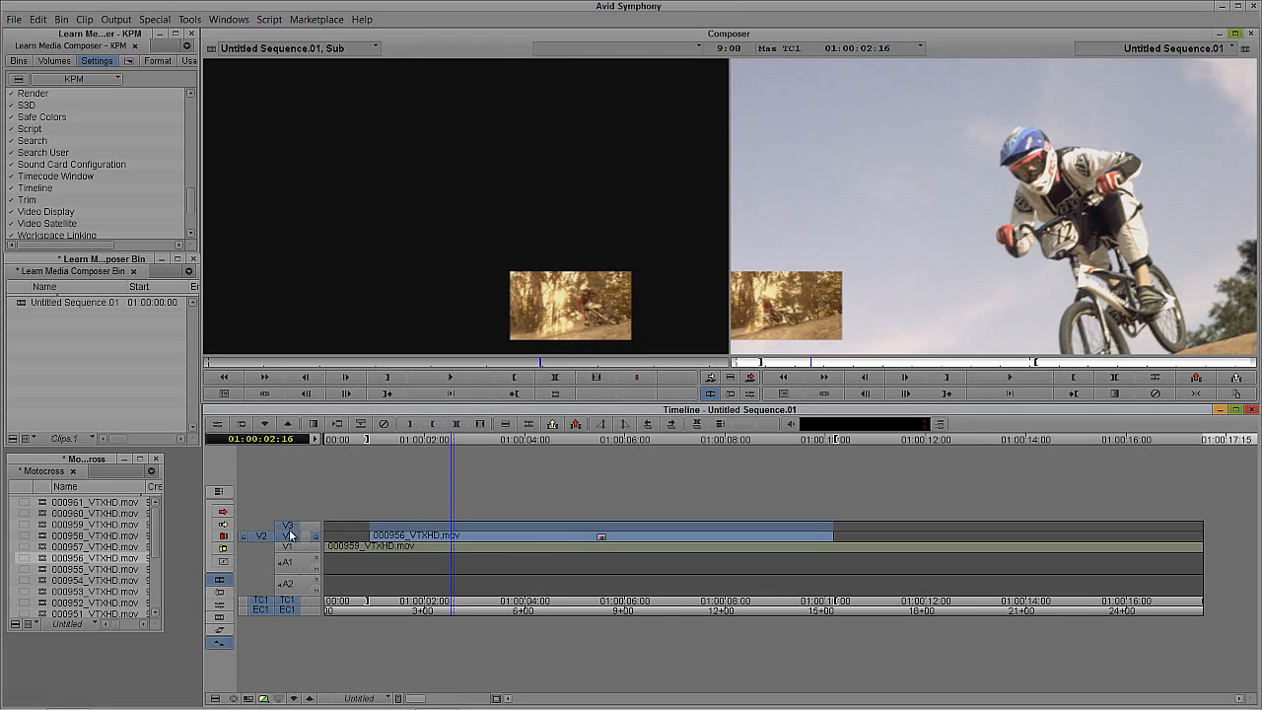
click(288, 525)
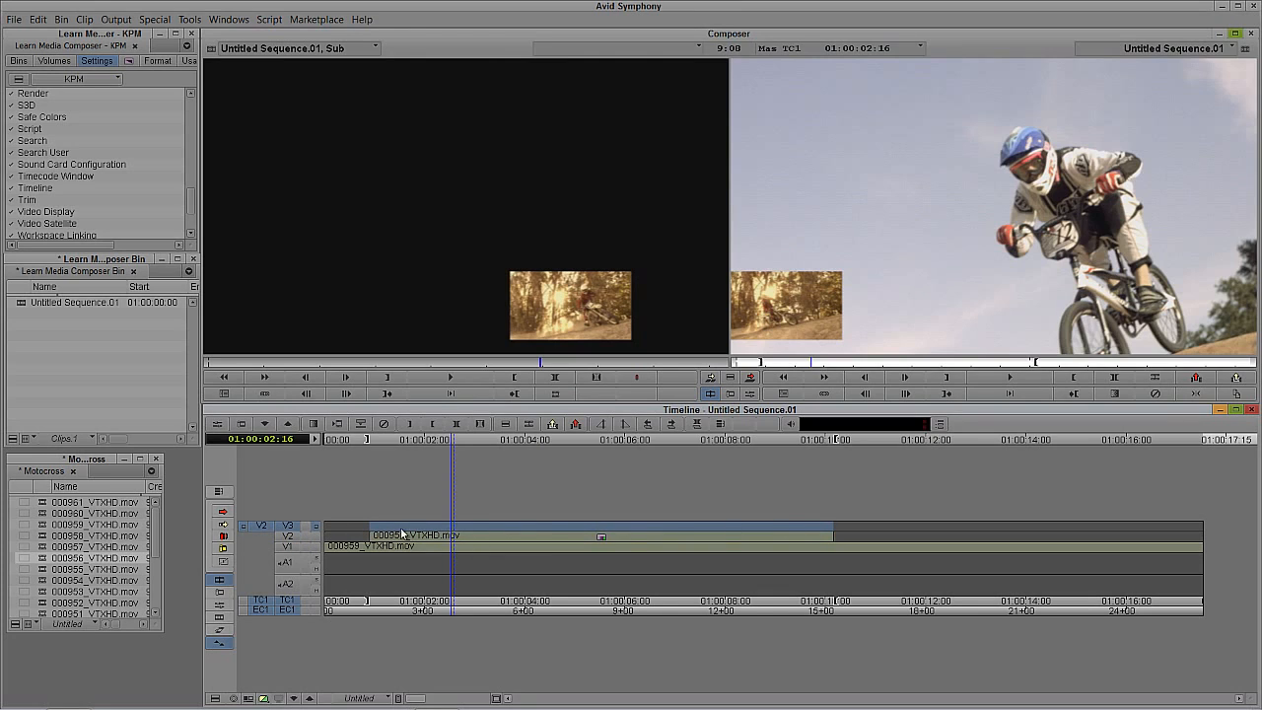
click(605, 341)
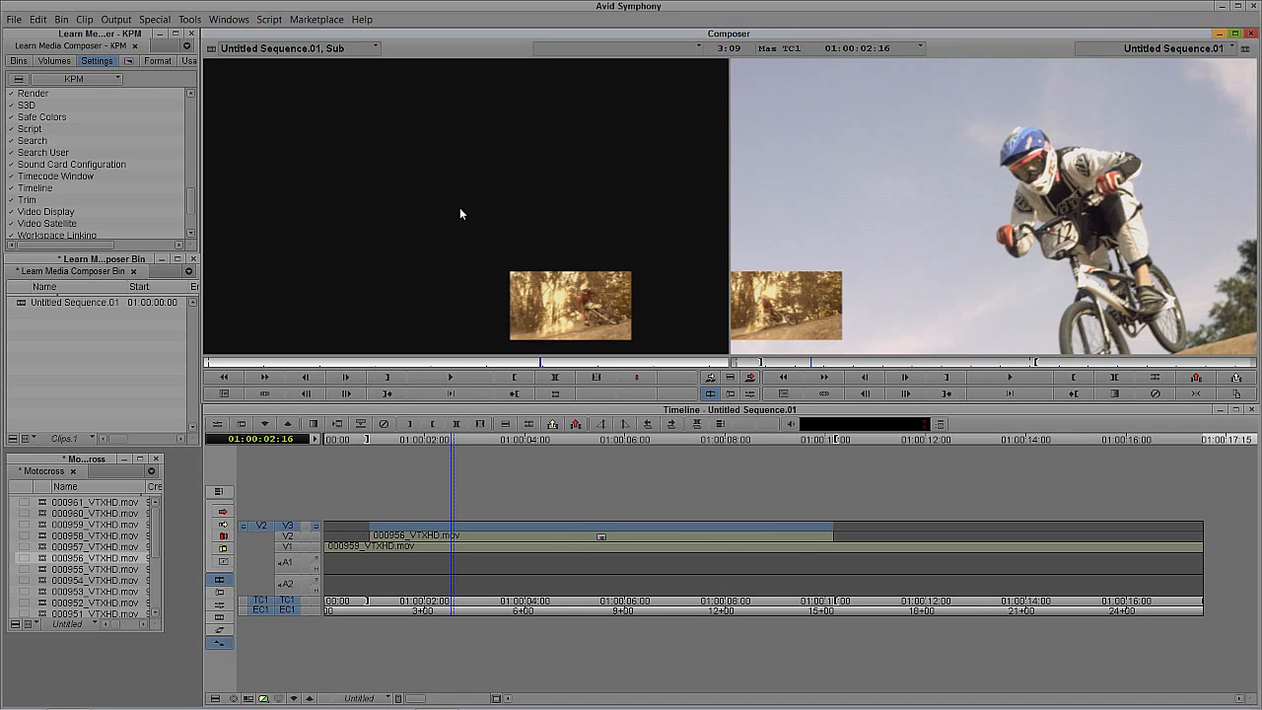
key(t)
key(b)
Step: Slide the V3 copy in Lift/Overwrite segment mode to start at 01:00:02:25, leaving a small gap between the two pictures
drag(576, 535, 498, 569)
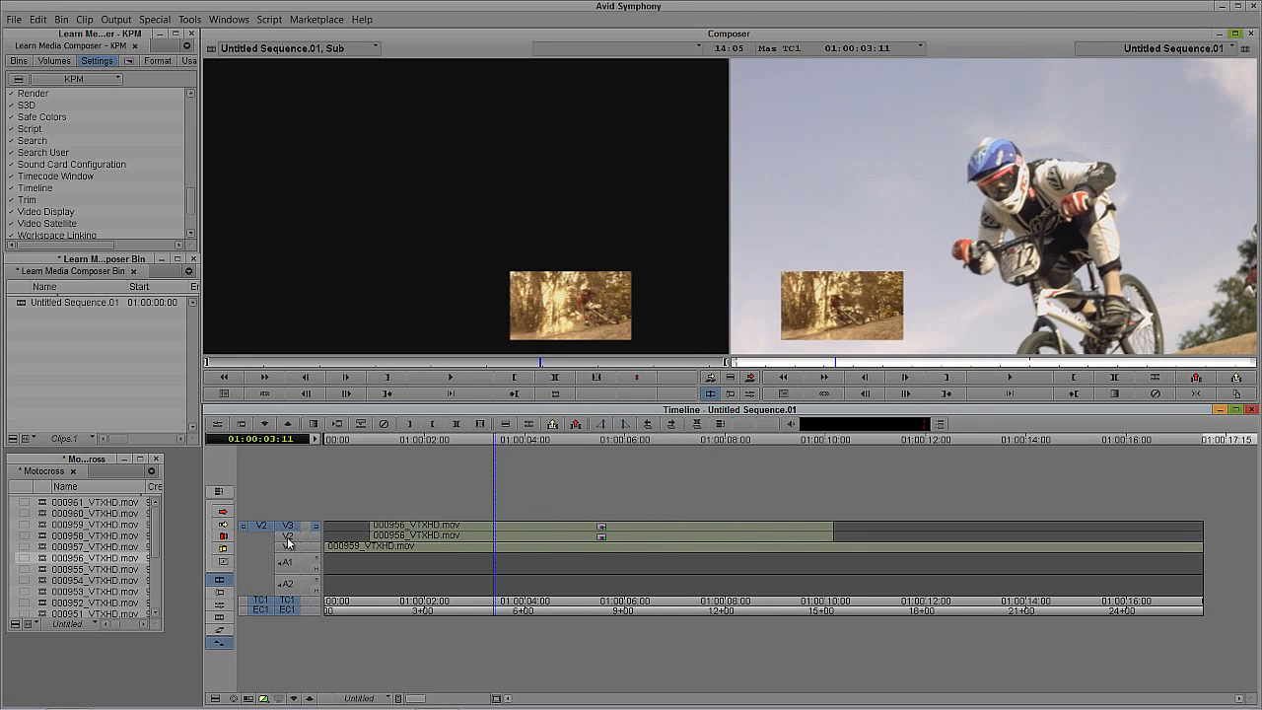
click(224, 514)
drag(398, 526, 487, 525)
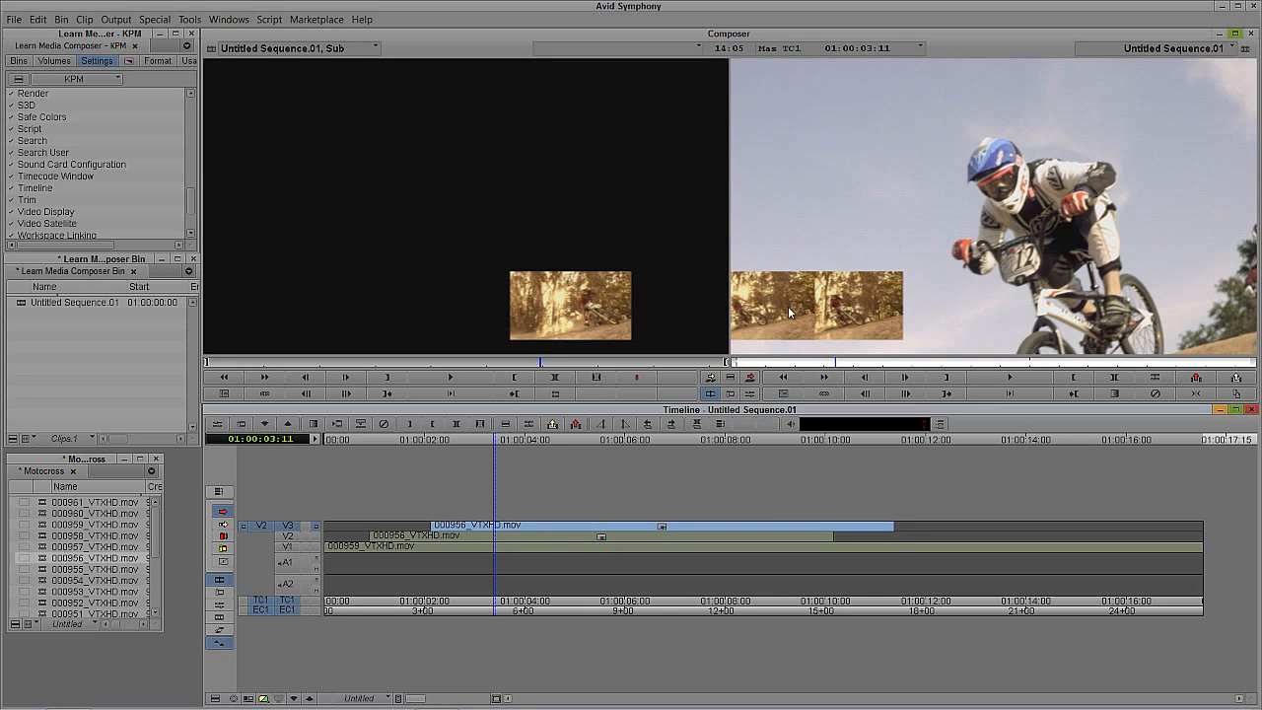
click(496, 477)
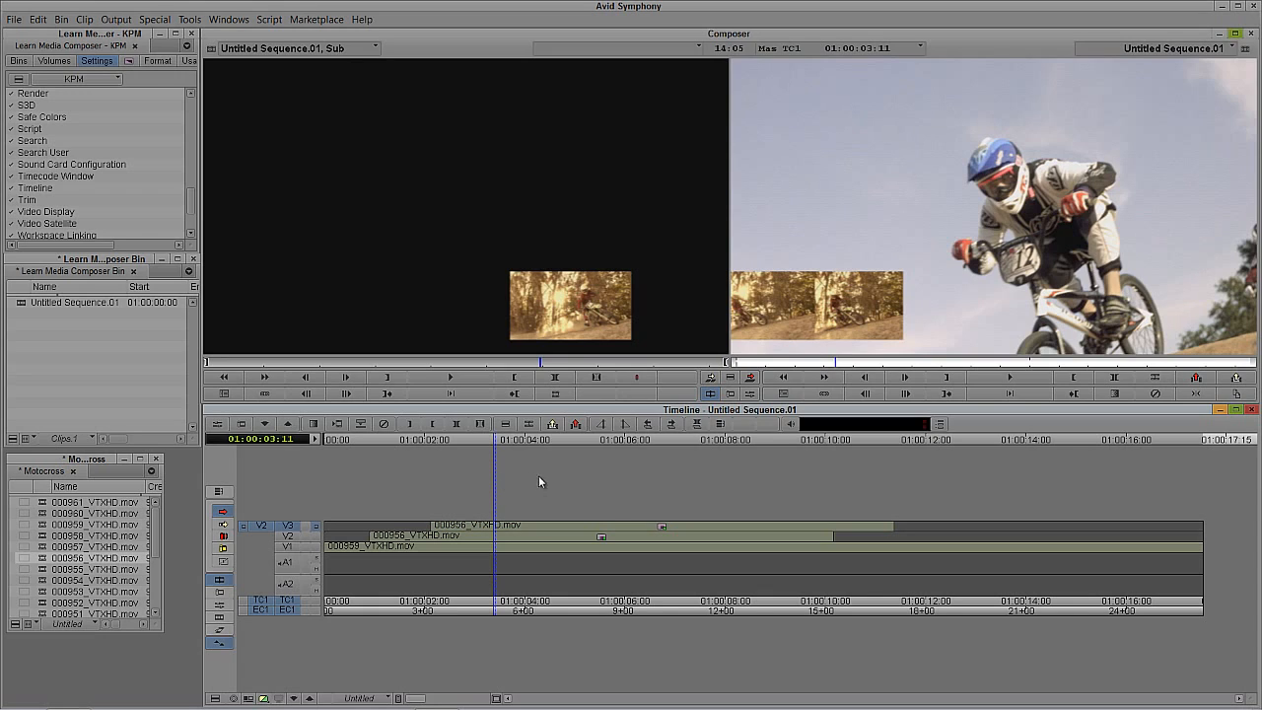
drag(539, 443, 601, 434)
drag(570, 528, 597, 523)
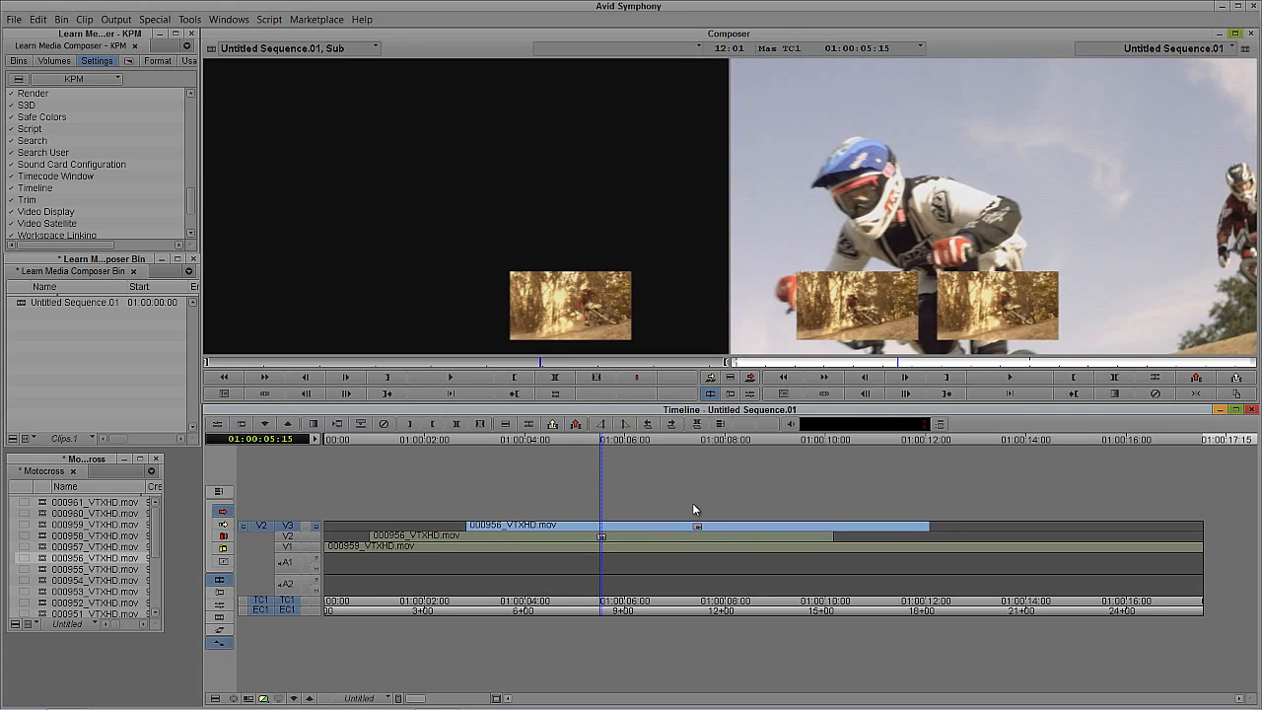
click(224, 512)
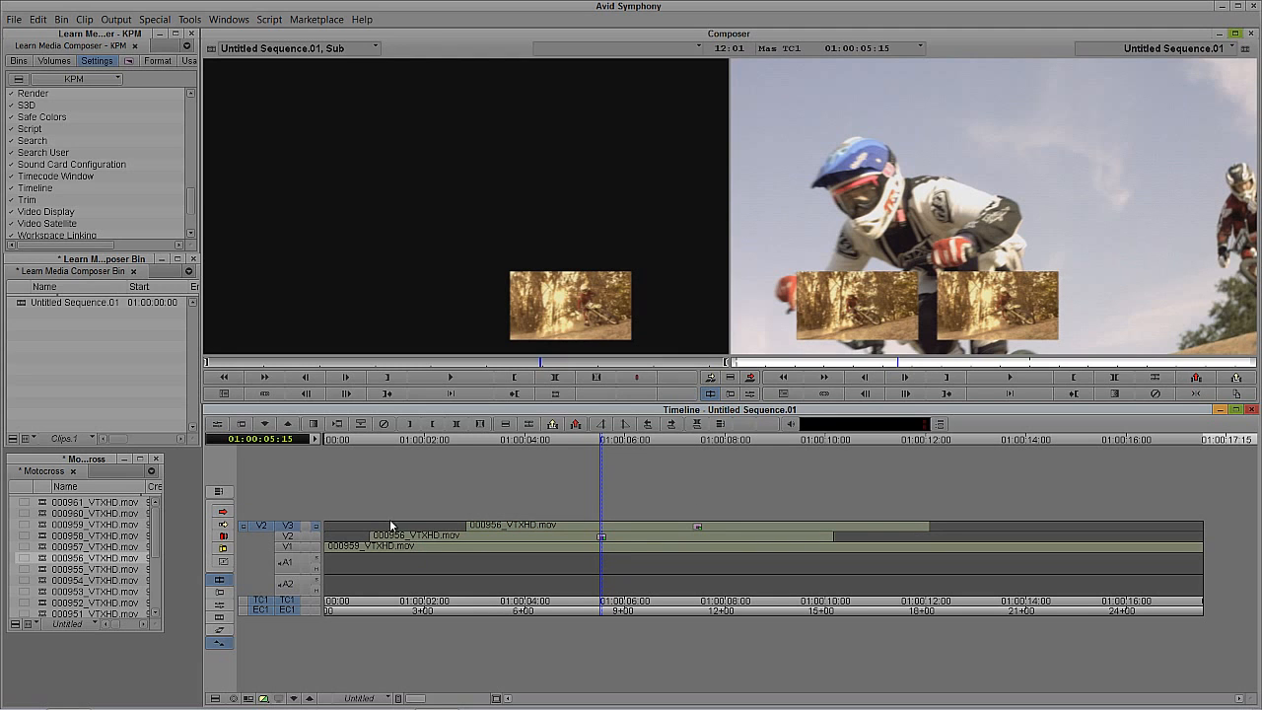
Step: Play the sequence from near its start to review the two pictures moving across the frame
drag(443, 533, 355, 544)
key(space)
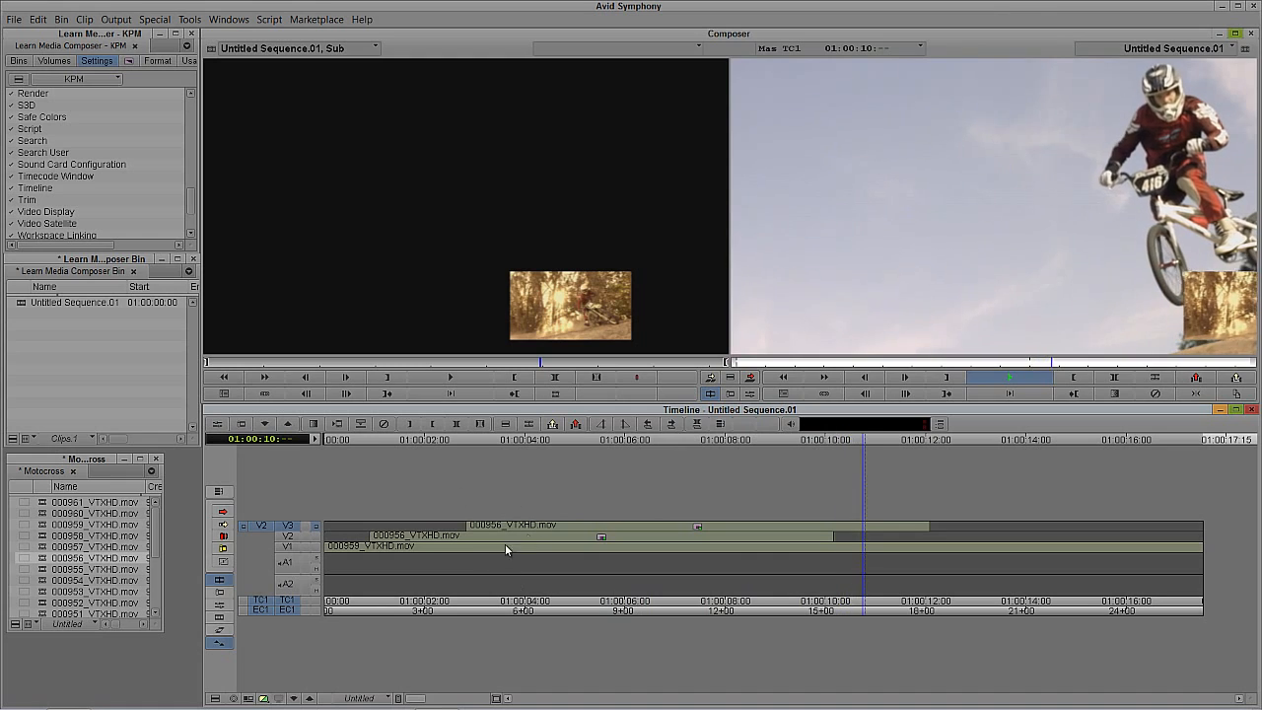
Step: Measure the offset between the V2 and V3 clips by marking in at 01:00:00:28 and out at 01:00:02:24
click(373, 549)
key(i)
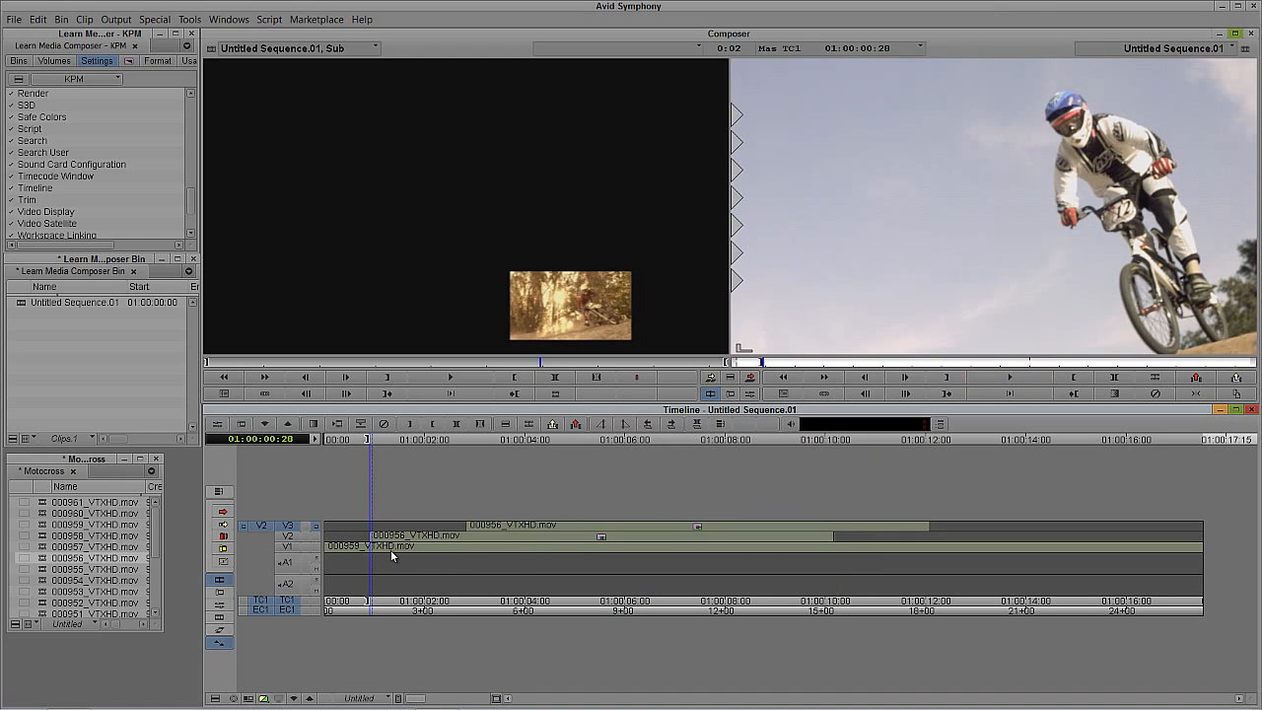
ctrl+click(452, 546)
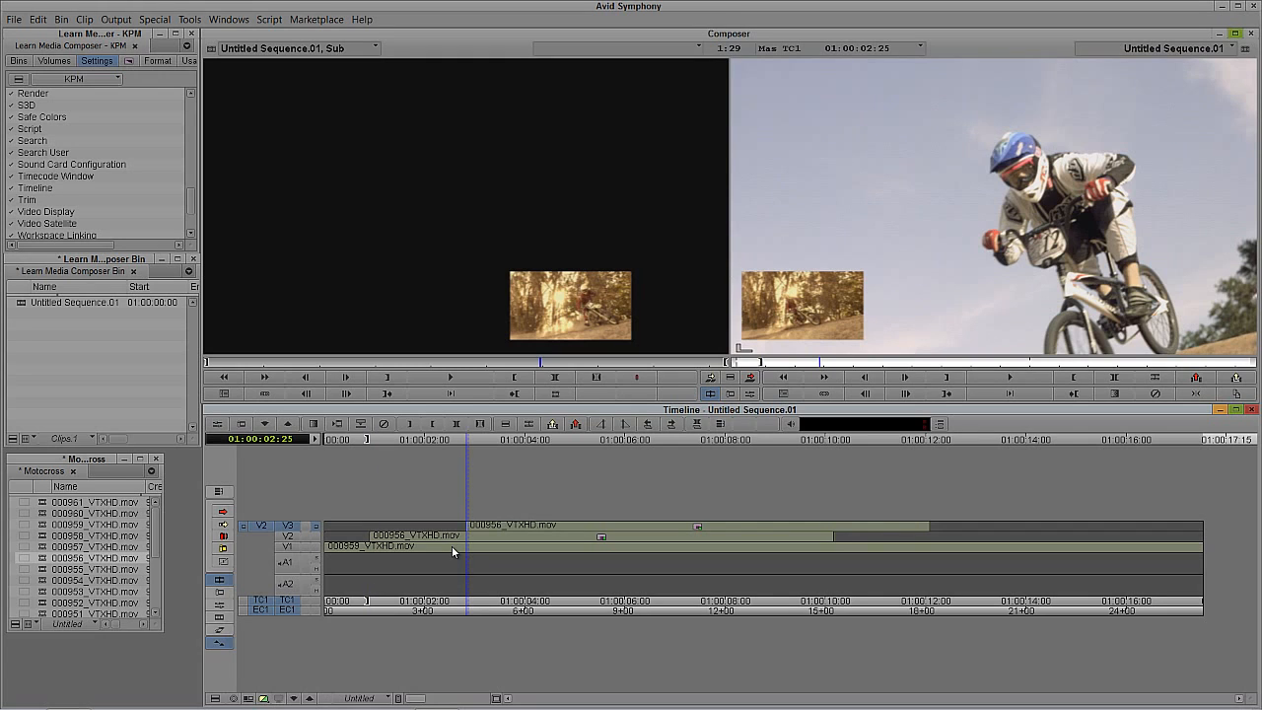
key(Left)
key(o)
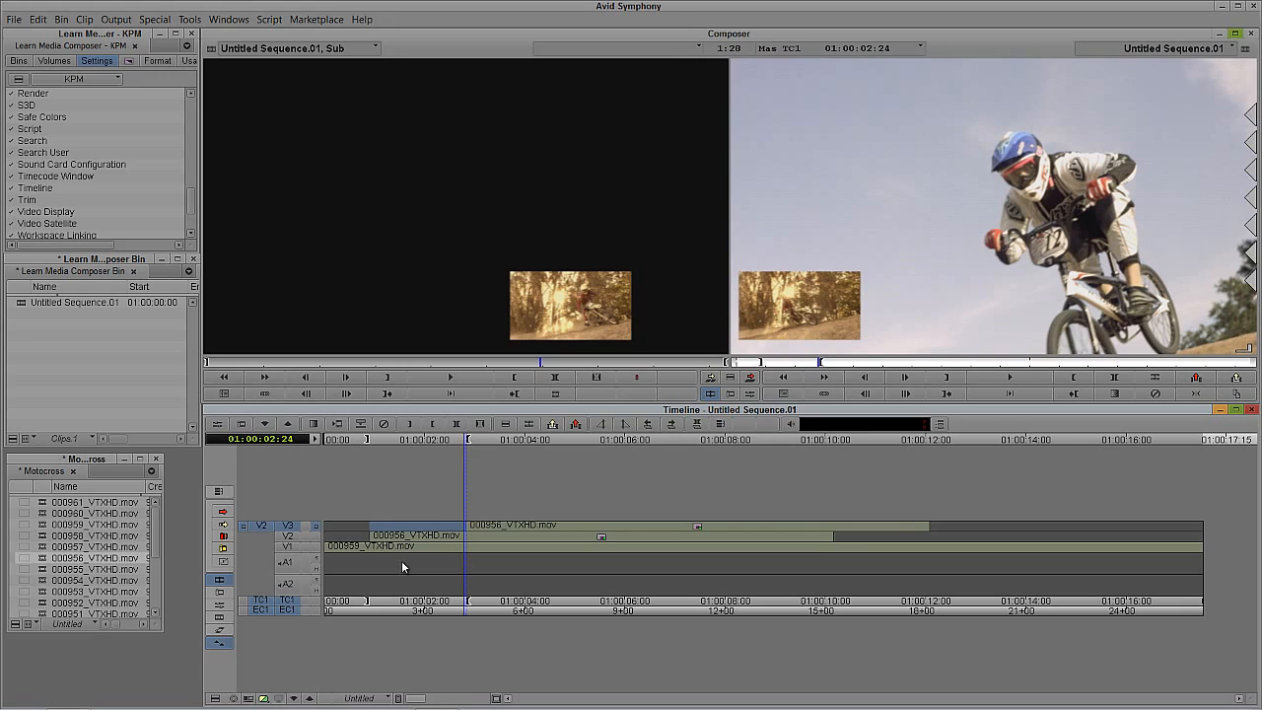
Step: Add a V4 video track and patch source V2 to it
click(477, 546)
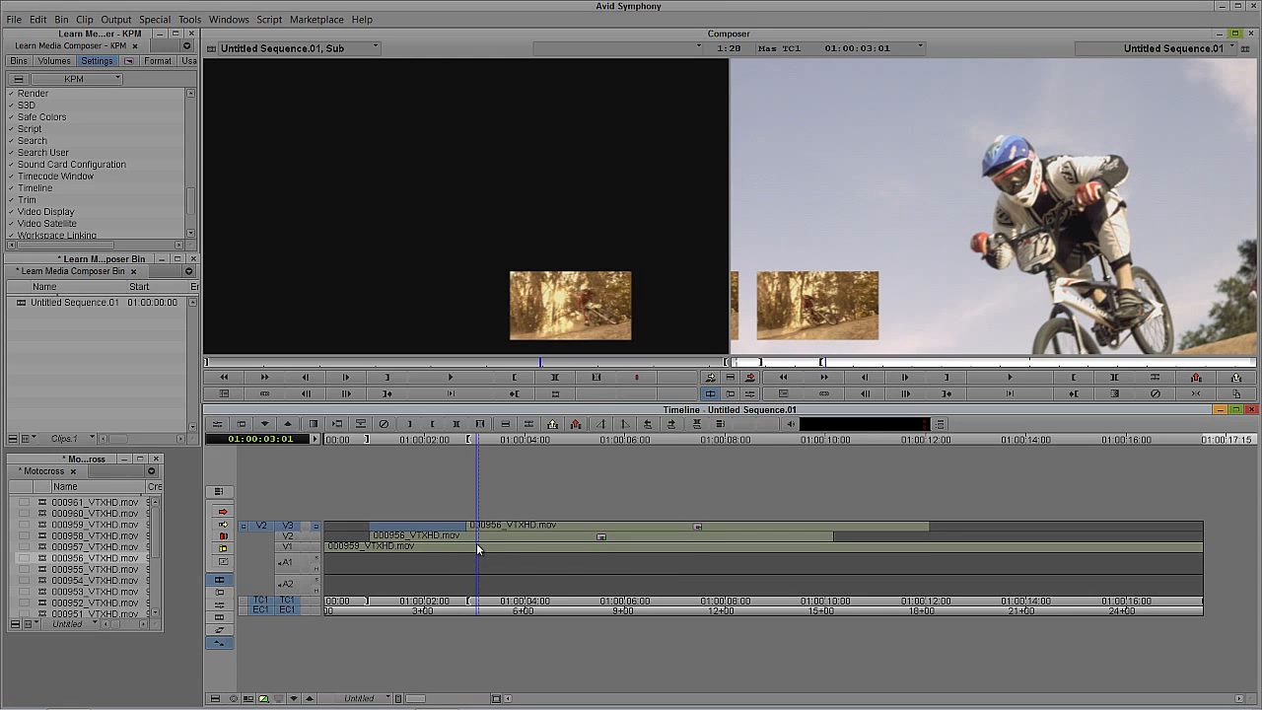
key(ctrl+y)
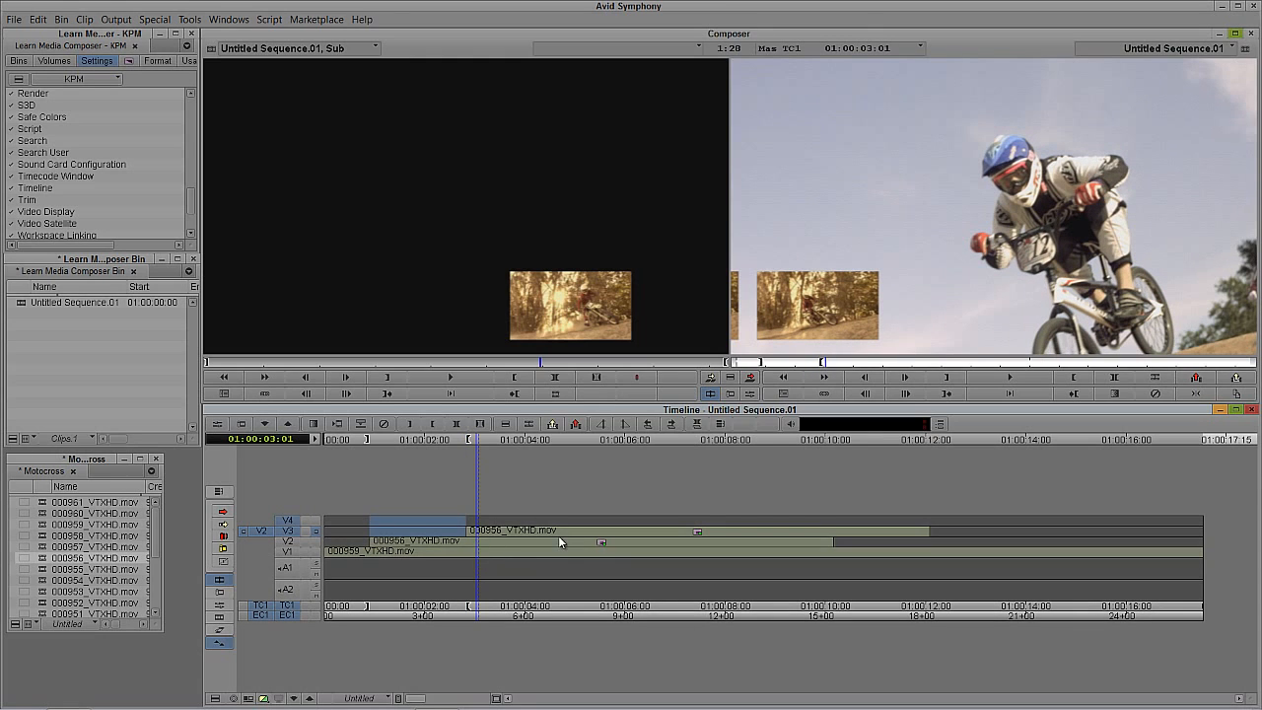
click(296, 531)
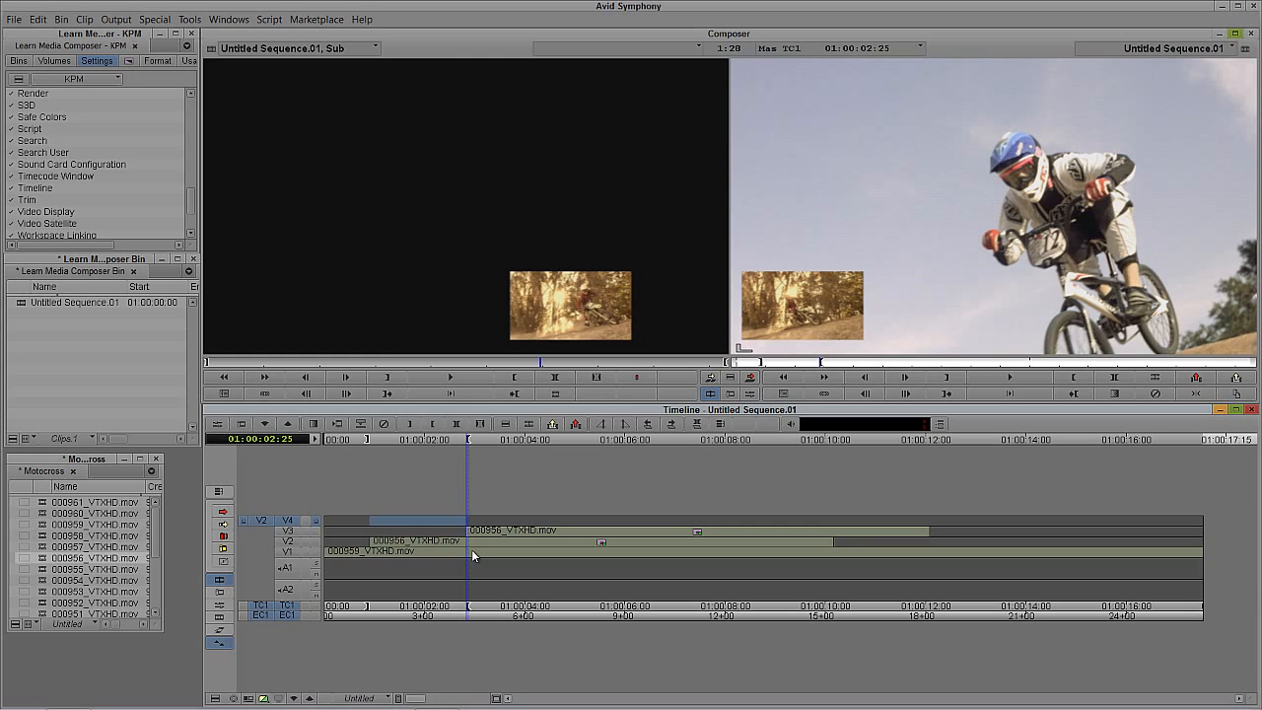
Step: Move 1:28 forward from the V3 clip's start, mark in at 01:00:04:23, and overwrite the copied effect clip onto V4
click(779, 225)
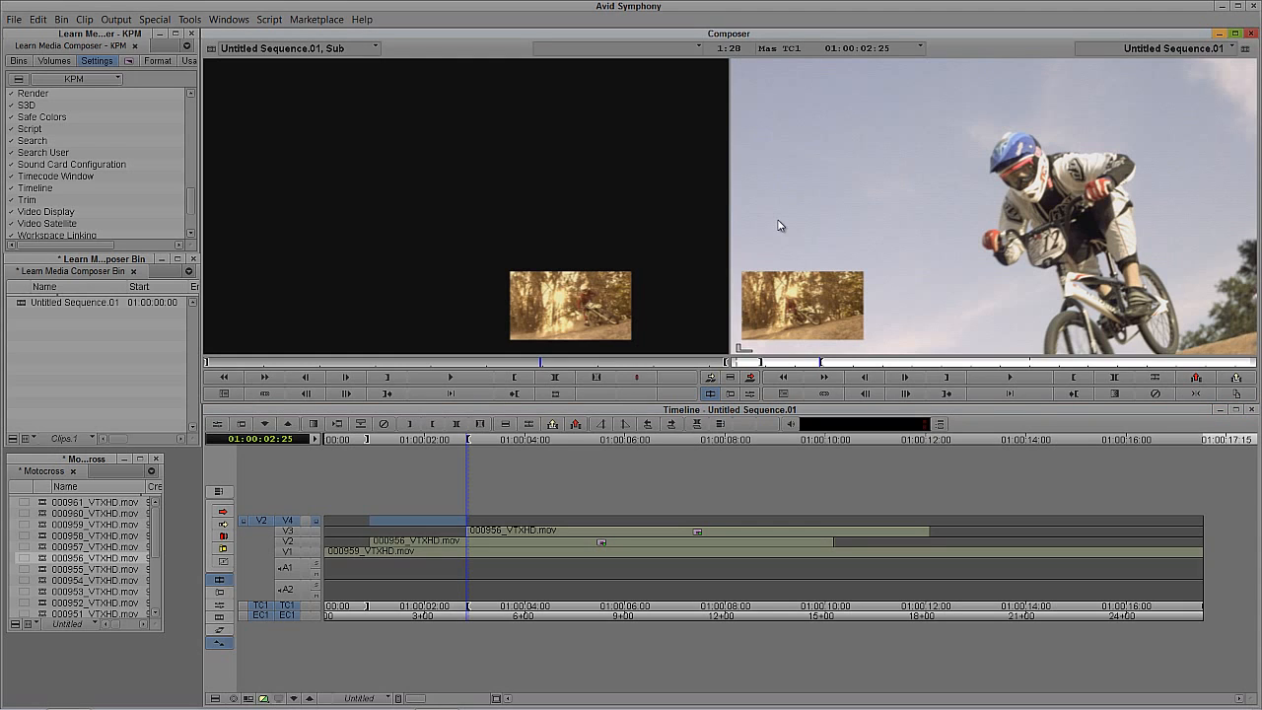
text(+128)
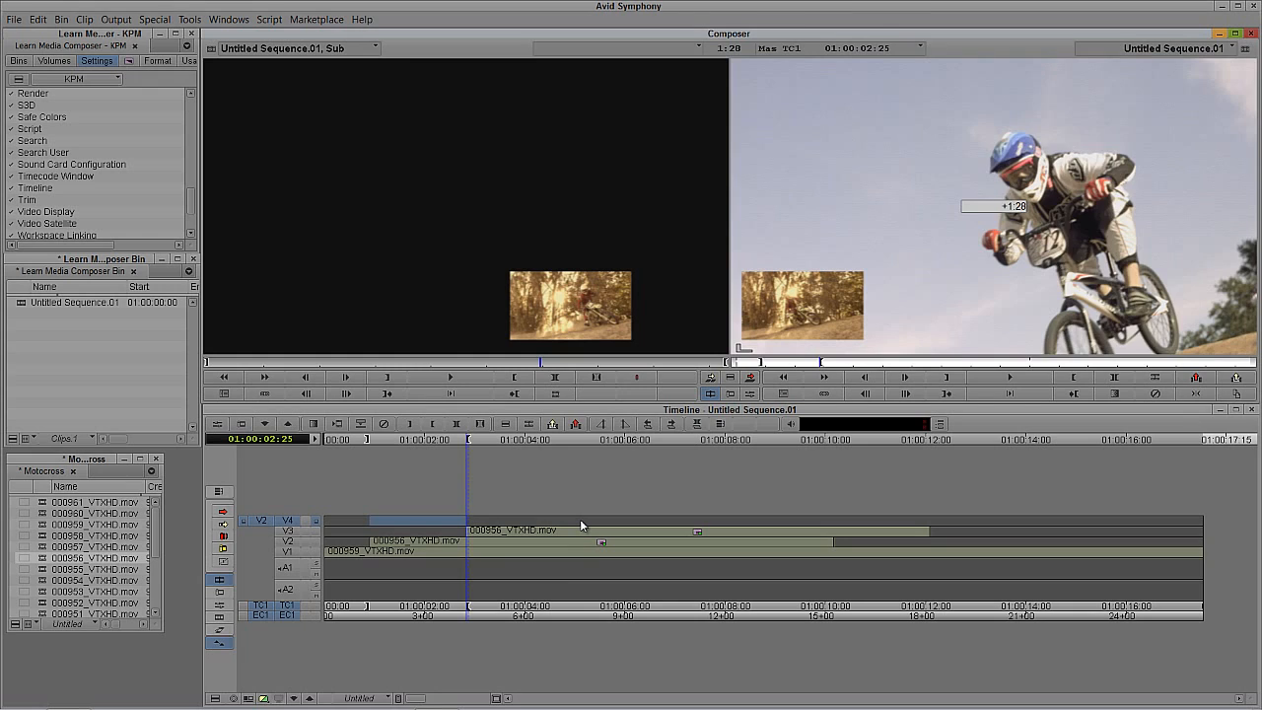
key(Return)
key(o)
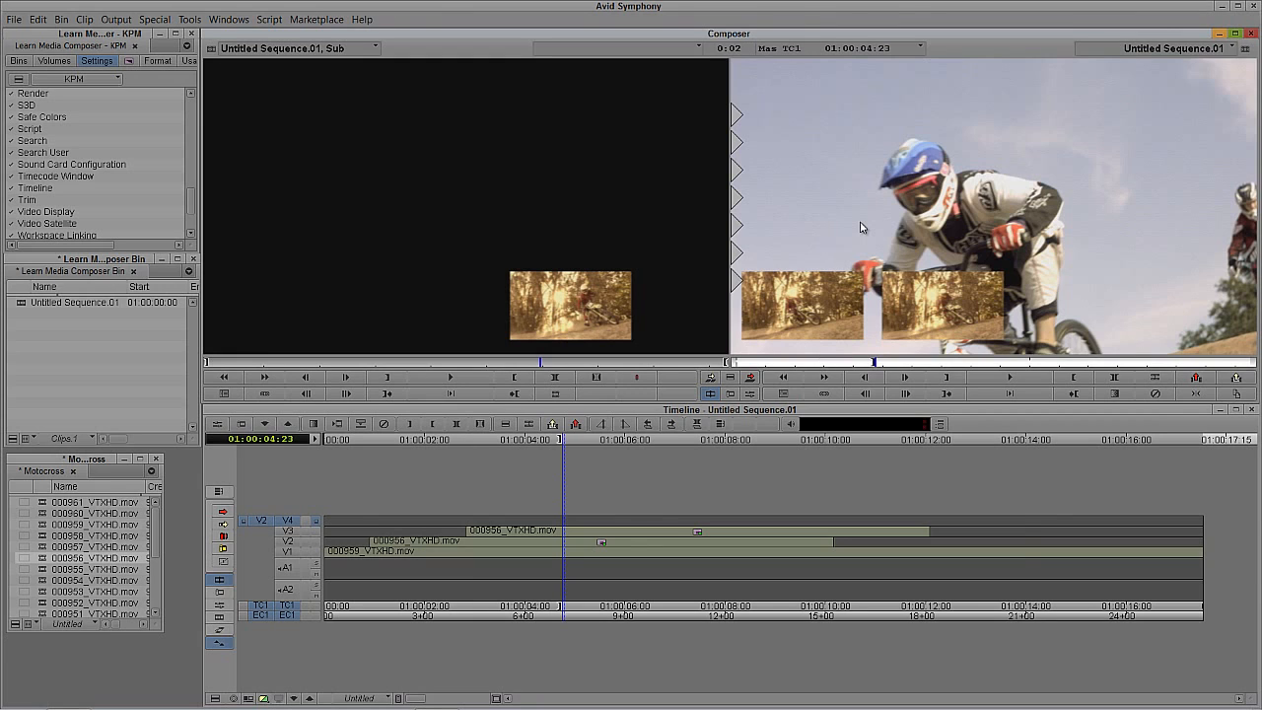
key(b)
Step: Play and scrub the sequence to review the three evenly spaced pictures crossing the frame
click(596, 539)
drag(585, 537, 352, 544)
key(space)
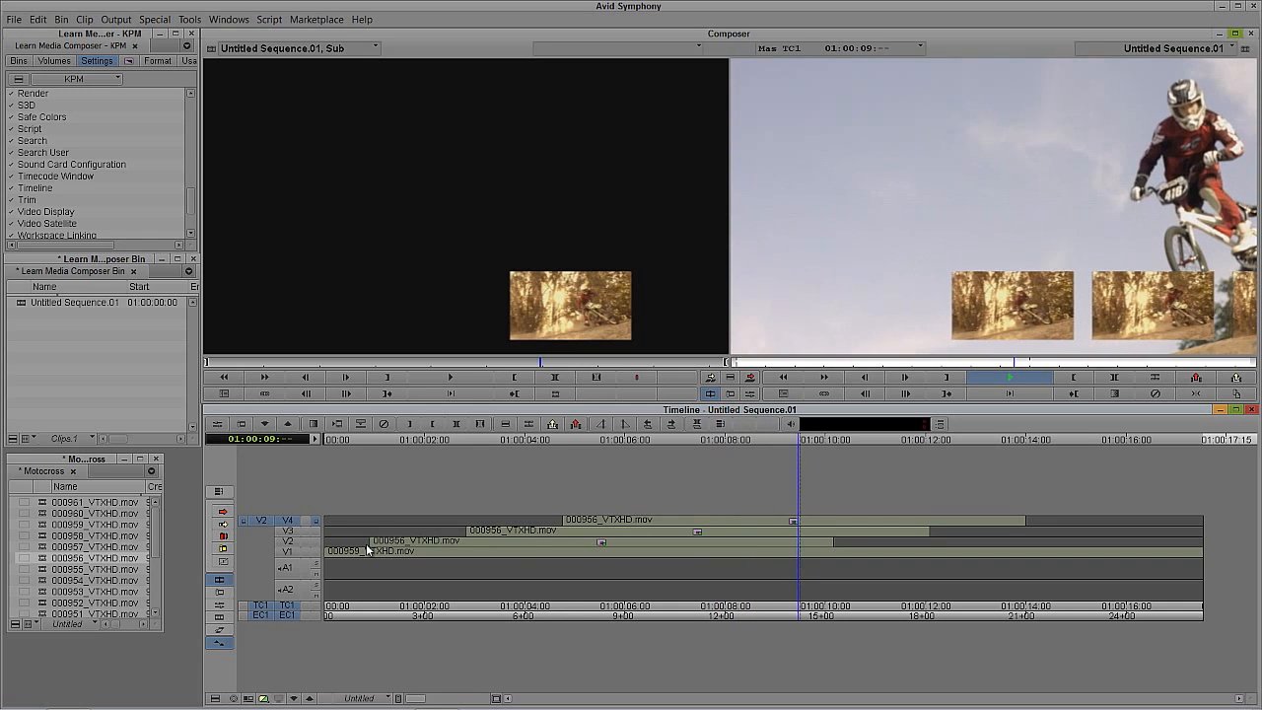
key(space)
drag(552, 546, 685, 515)
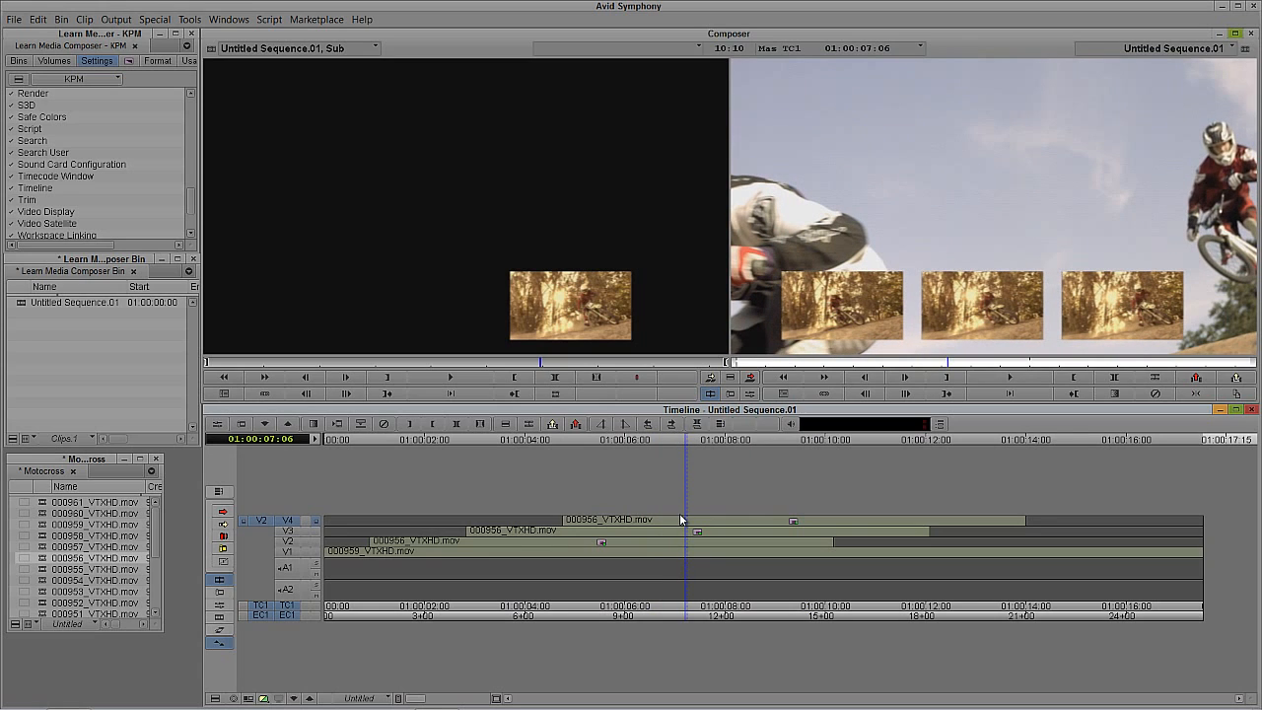
Step: Enlarge the Motocross bin, then target V3 and mark the full extent of its clip from 01:00:05:15
drag(161, 629, 196, 688)
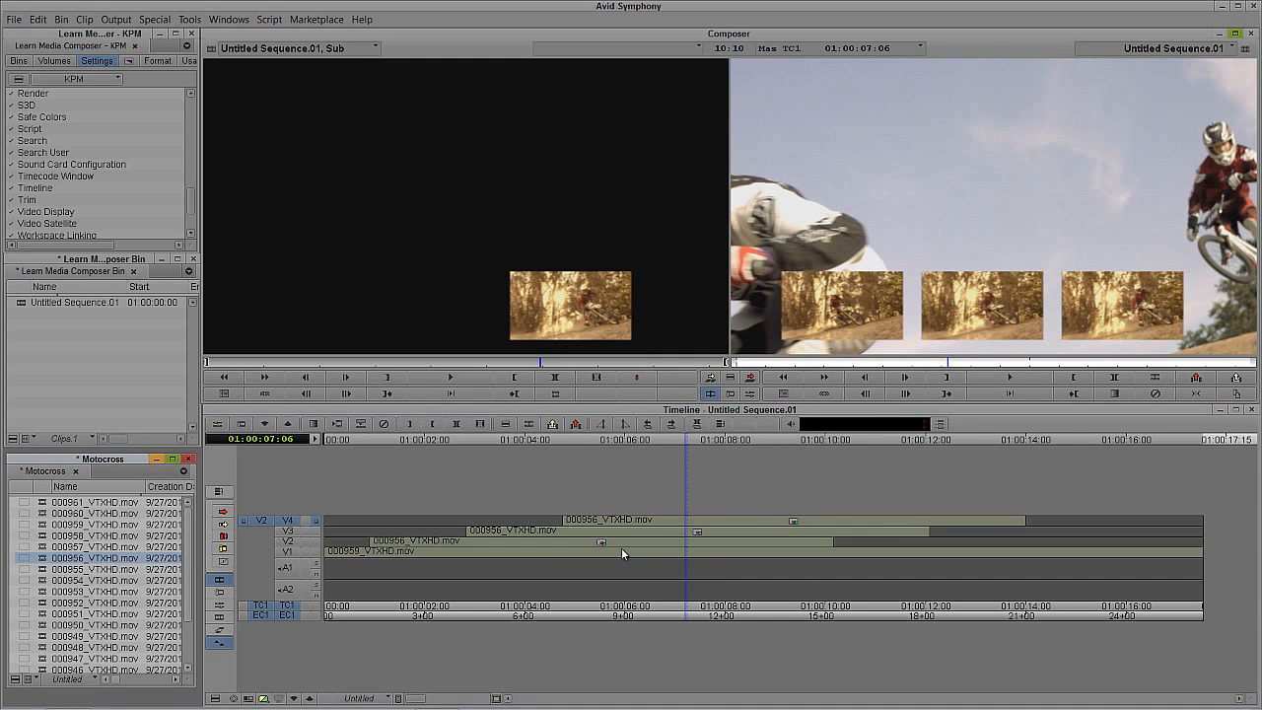
drag(623, 549, 651, 540)
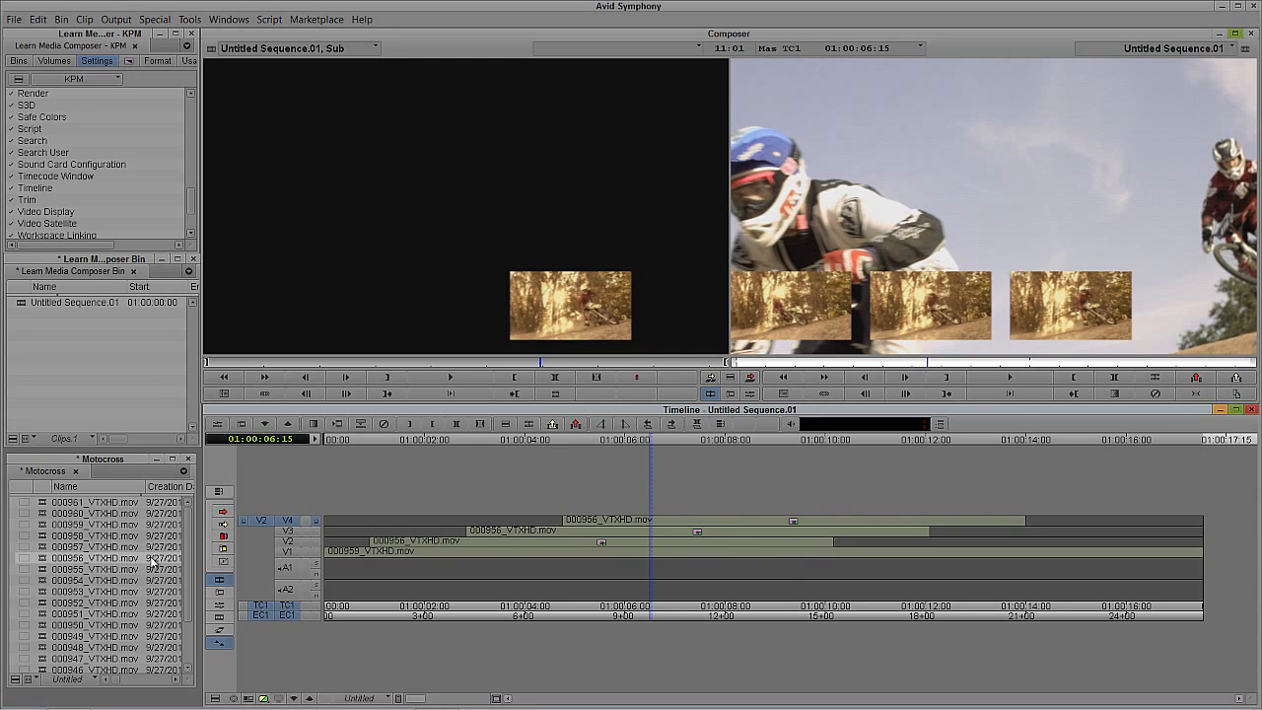
click(601, 541)
click(289, 532)
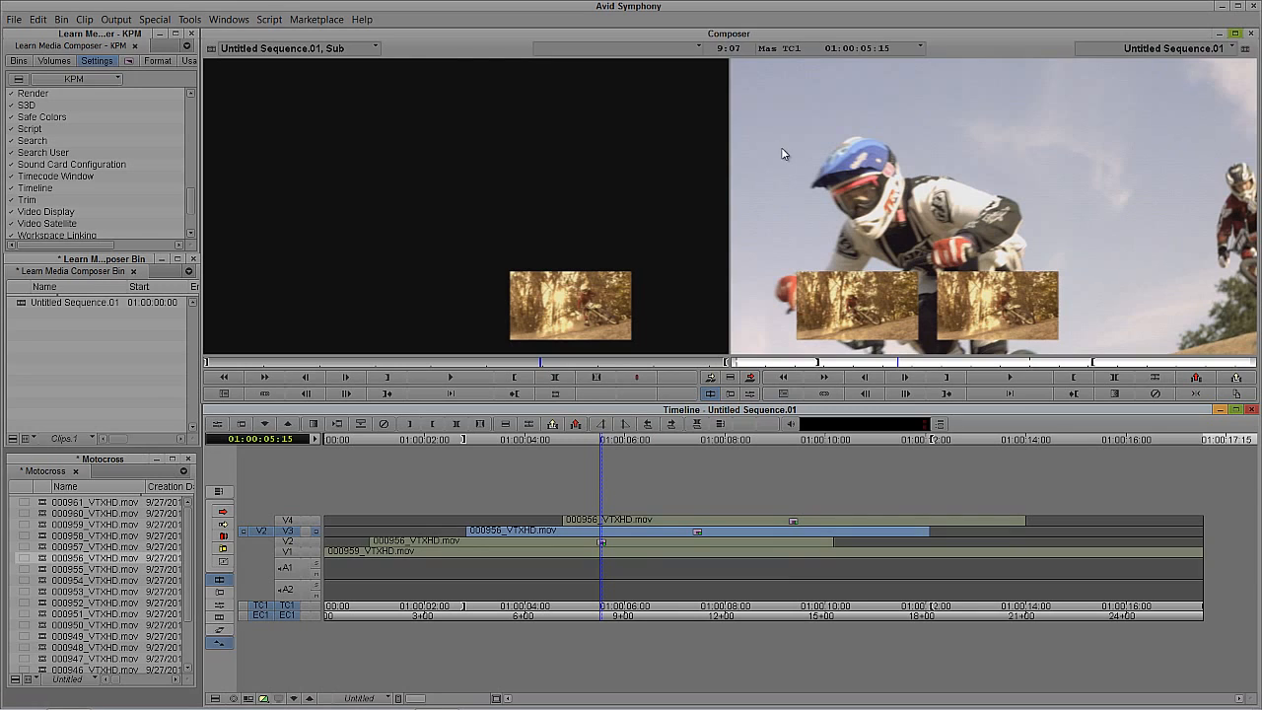
Step: Open 000953_VTXHD.mov in the source monitor, then load 000952_VTXHD.mov there instead
double_click(54, 592)
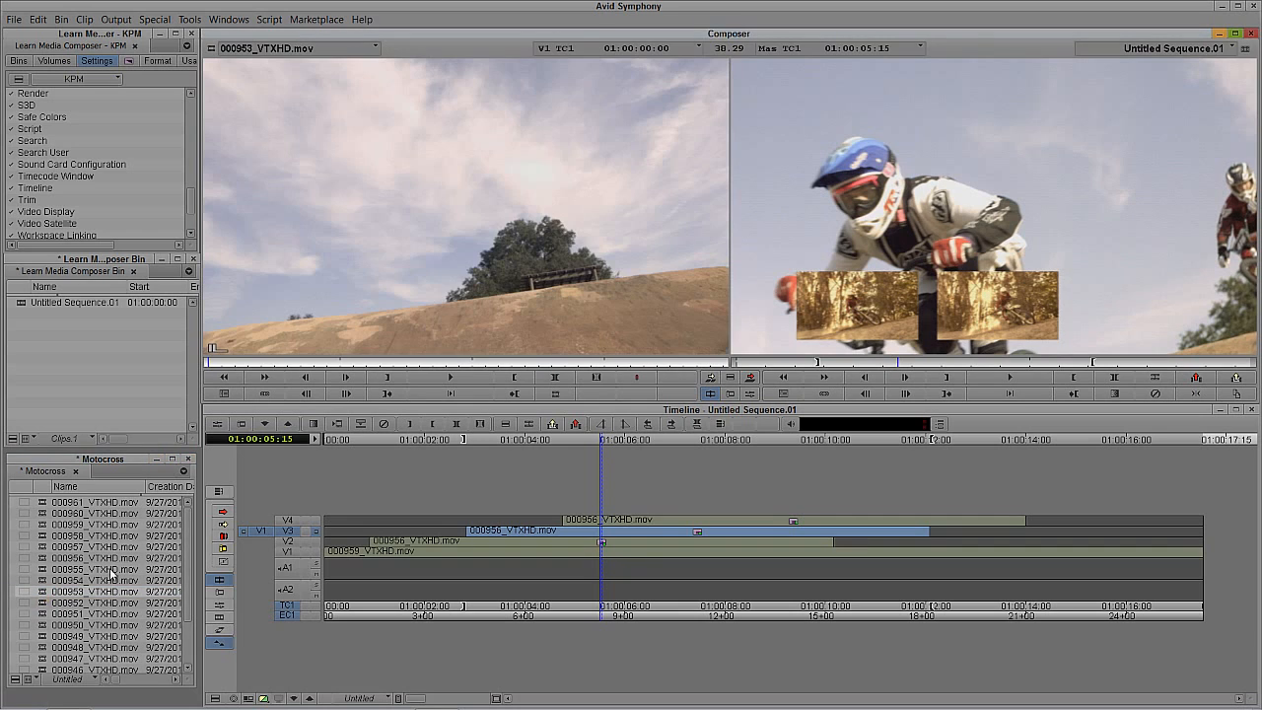
click(41, 611)
double_click(41, 603)
Step: Mark 000952_VTXHD.mov with the out point at 01:00:15:05 and the in point 9:06 earlier, at 01:00:05:29
drag(366, 363, 504, 361)
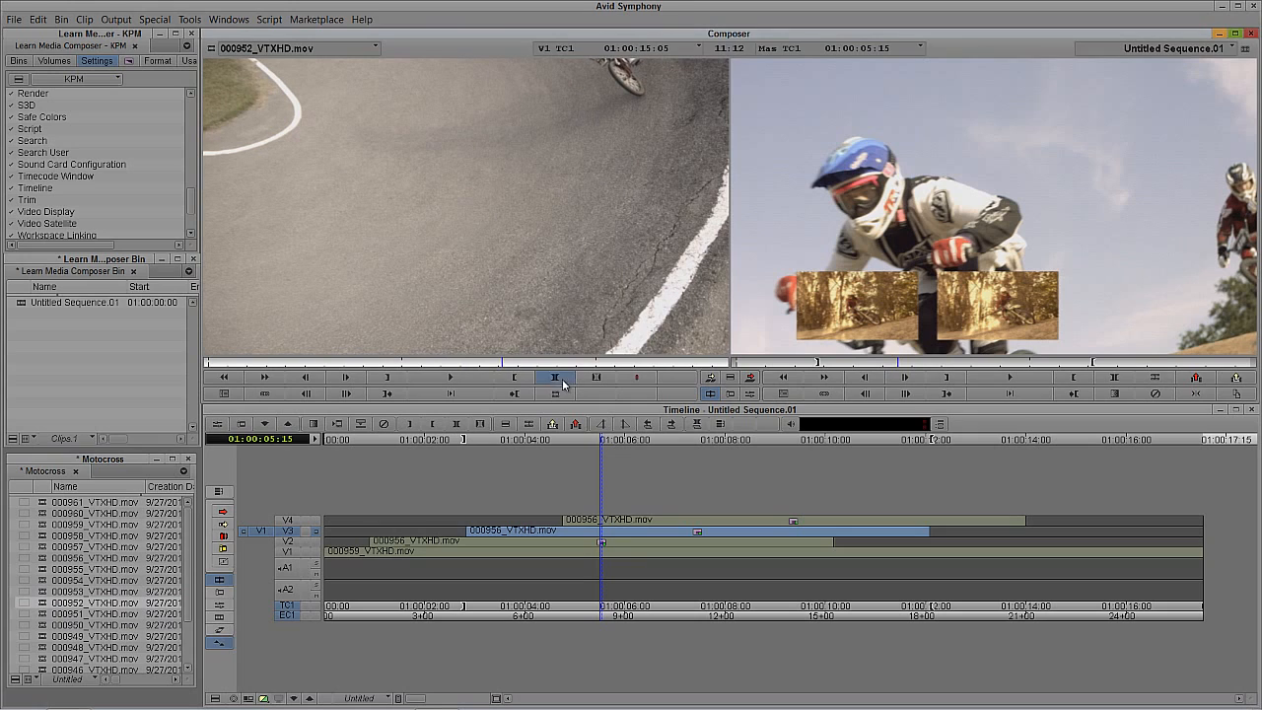
click(514, 378)
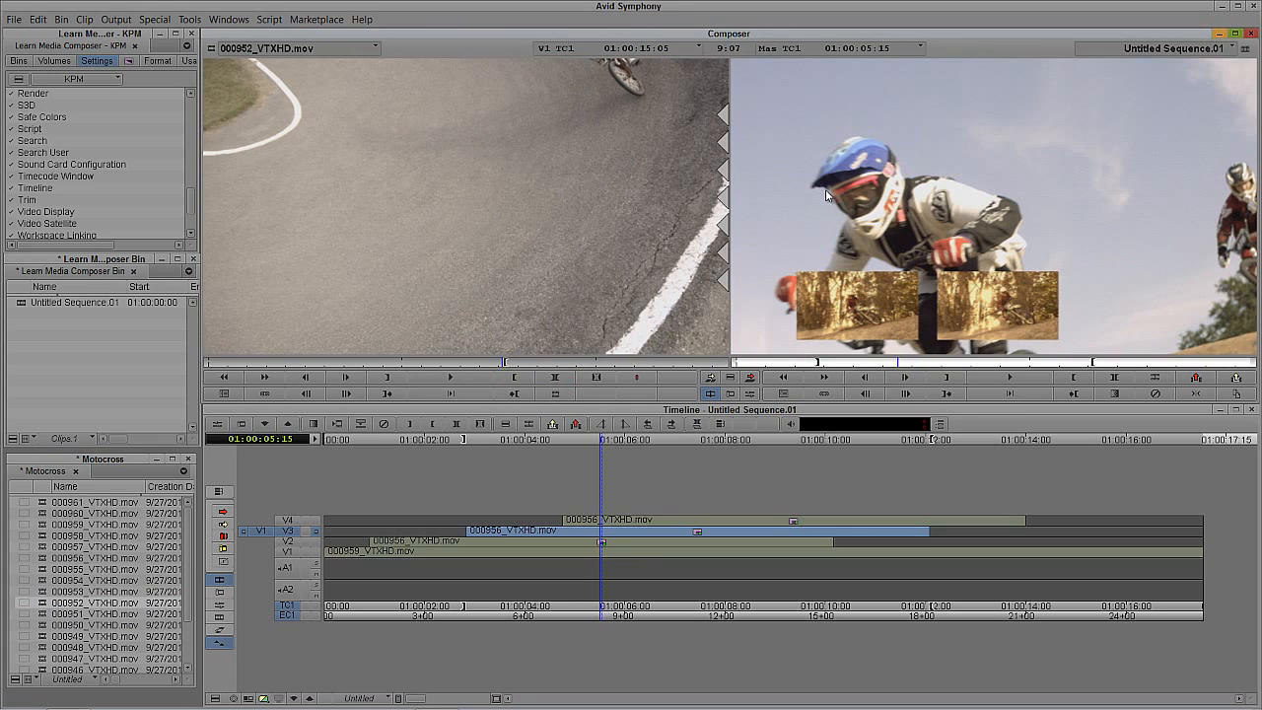
click(554, 206)
text(-906)
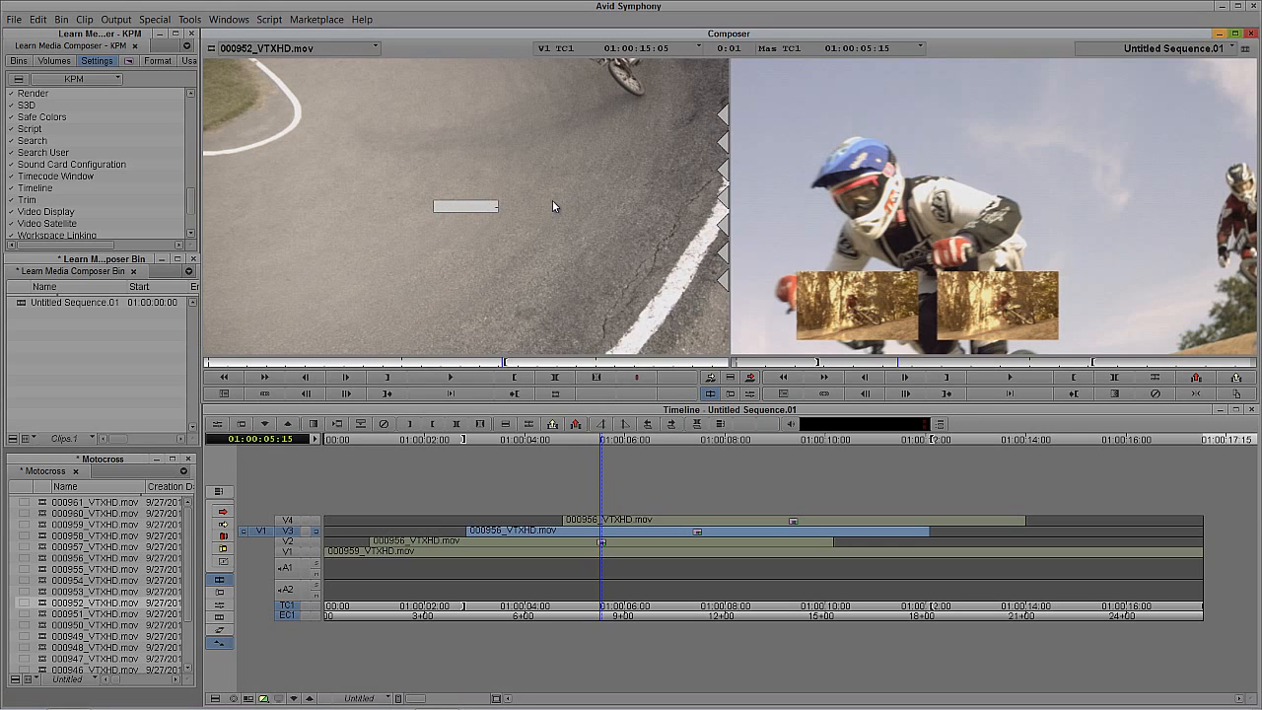
key(Return)
key(i)
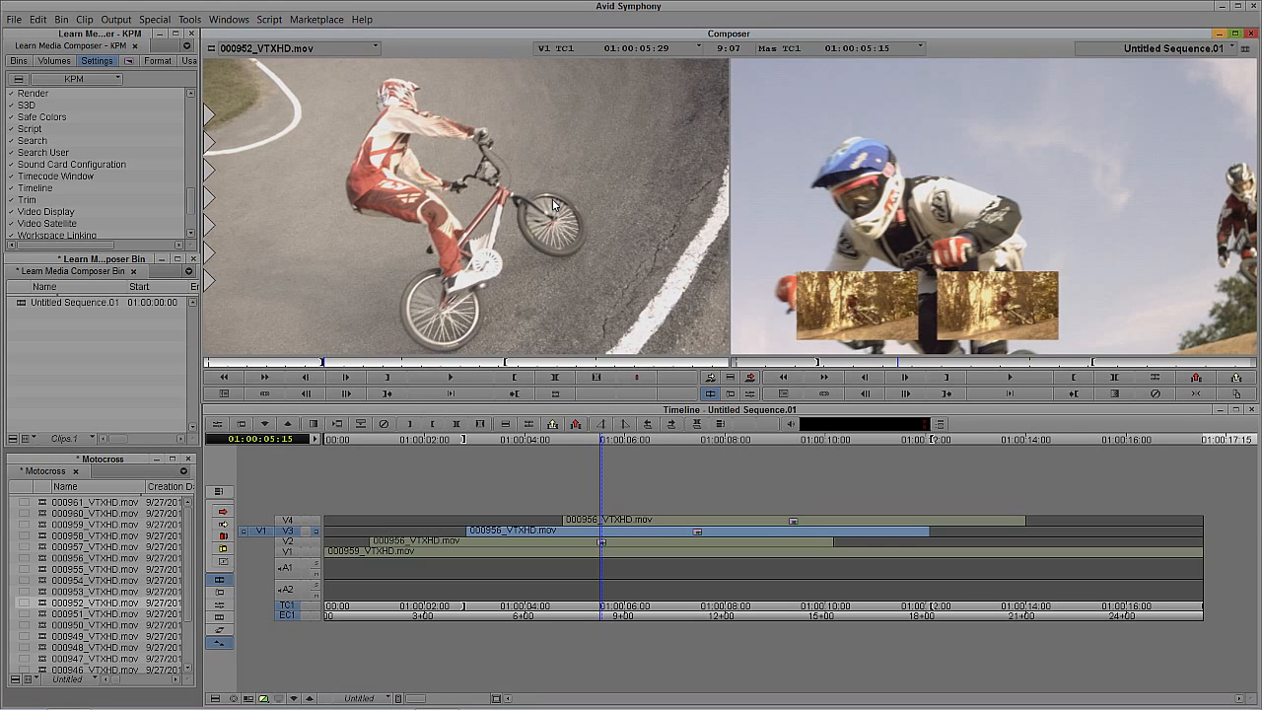
Step: Park at 01:00:05:13, step into the V3 effect, and monitor the 000956_VTXHD.mov footage on its inner V2 layer
click(941, 210)
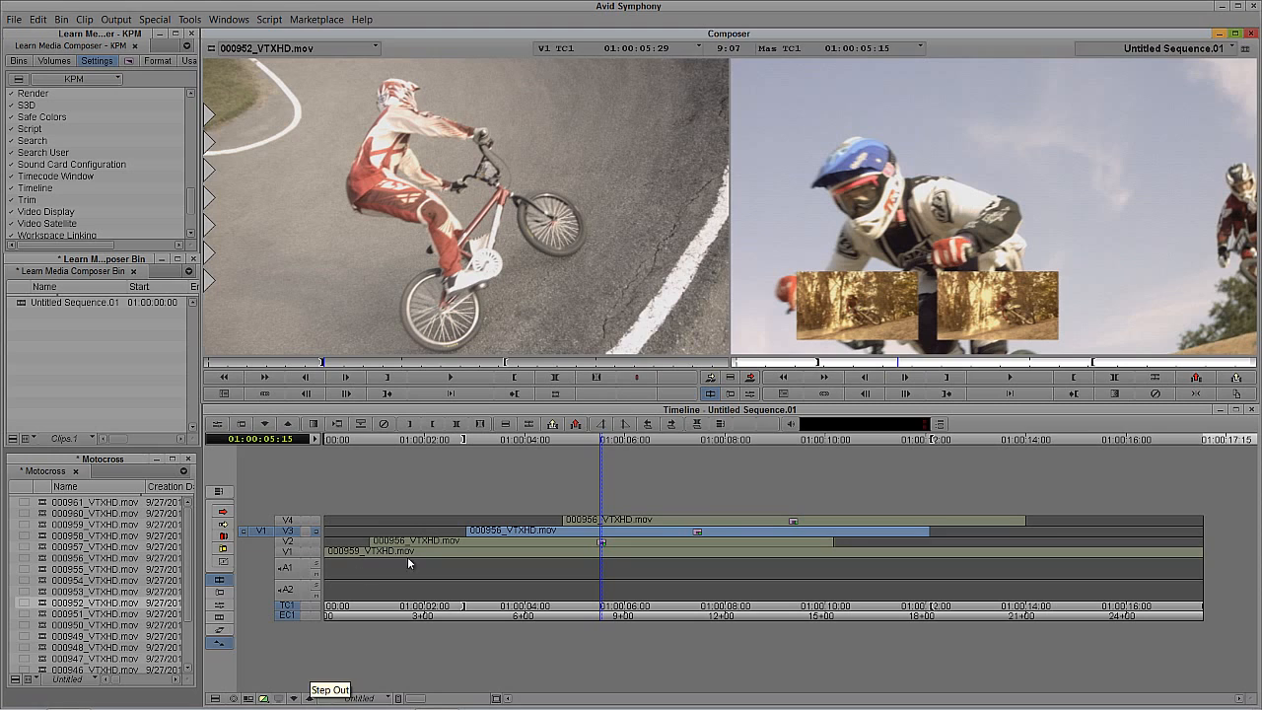
click(597, 539)
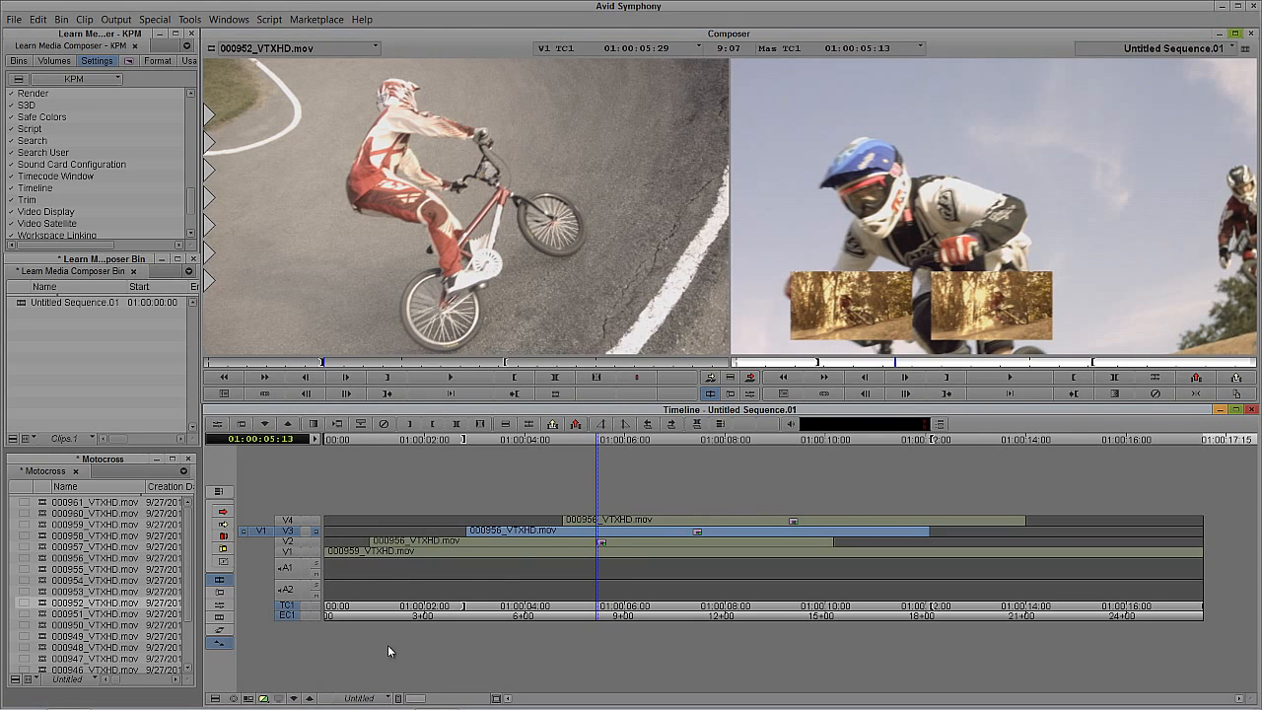
click(294, 699)
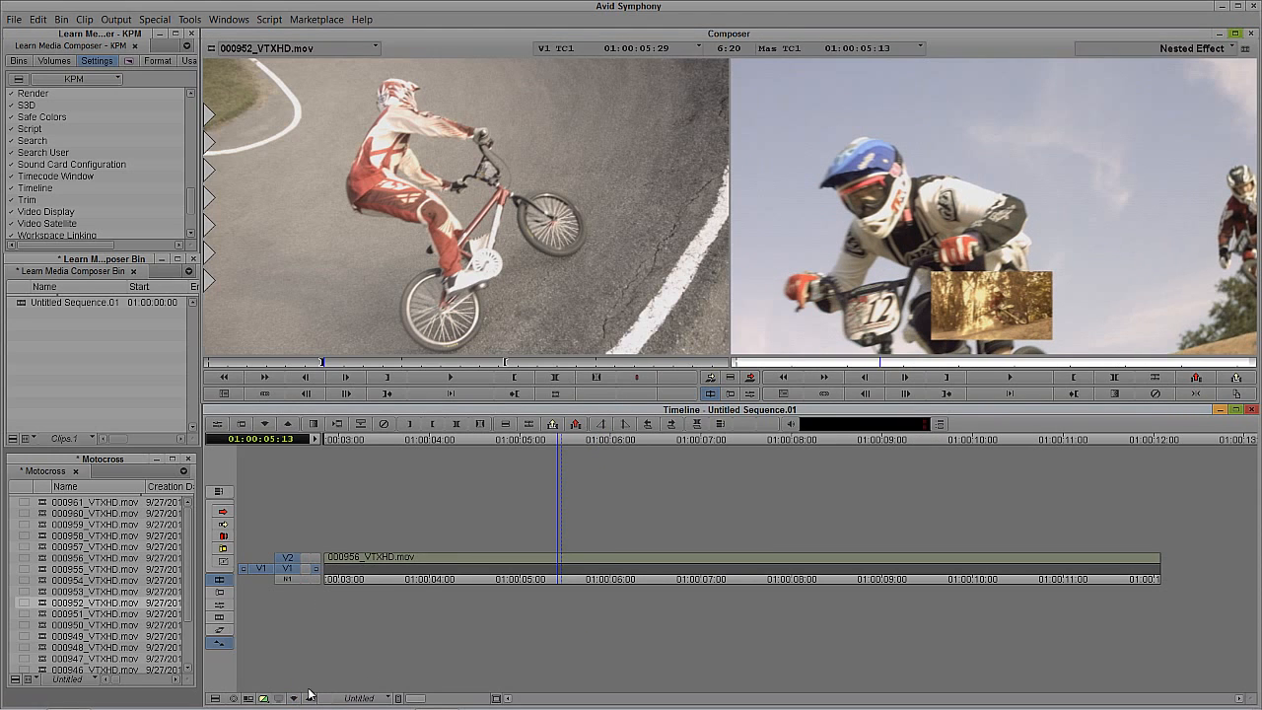
click(412, 548)
click(313, 561)
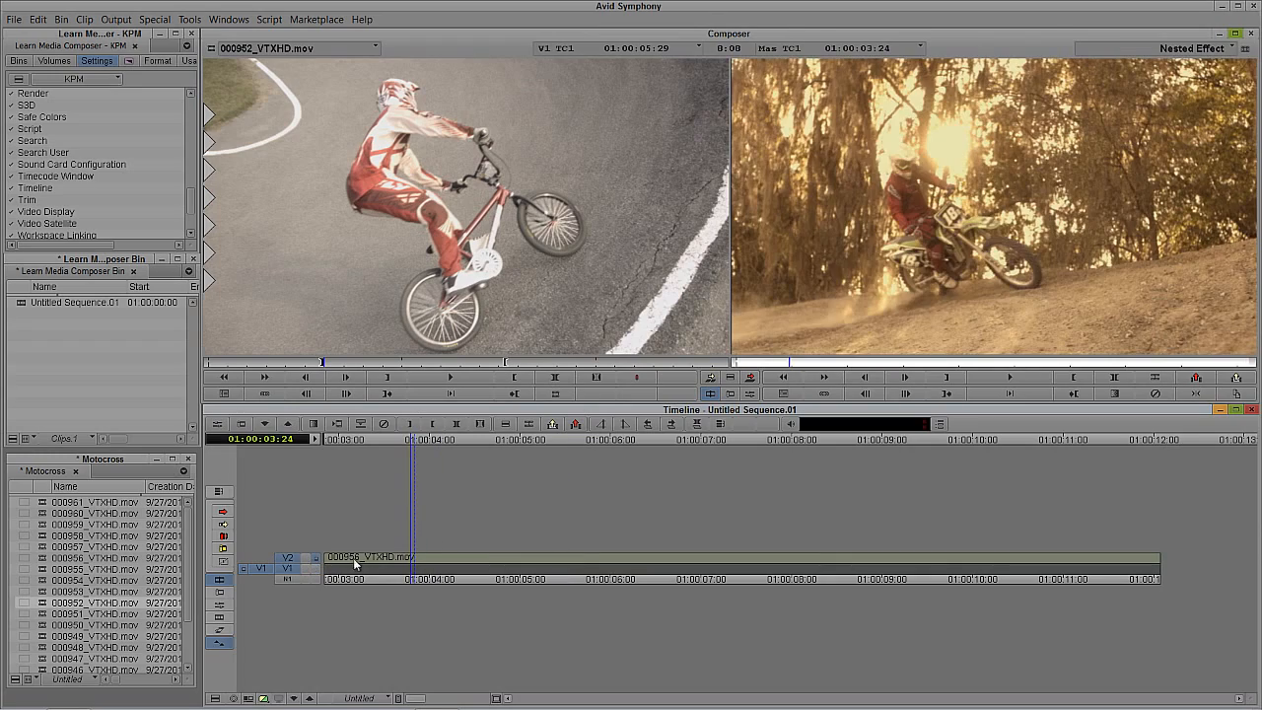
Step: Patch the source to the nested V2 only, mark its whole clip, and overwrite it with 000952_VTXHD.mov
key(space)
drag(374, 603, 575, 590)
click(286, 569)
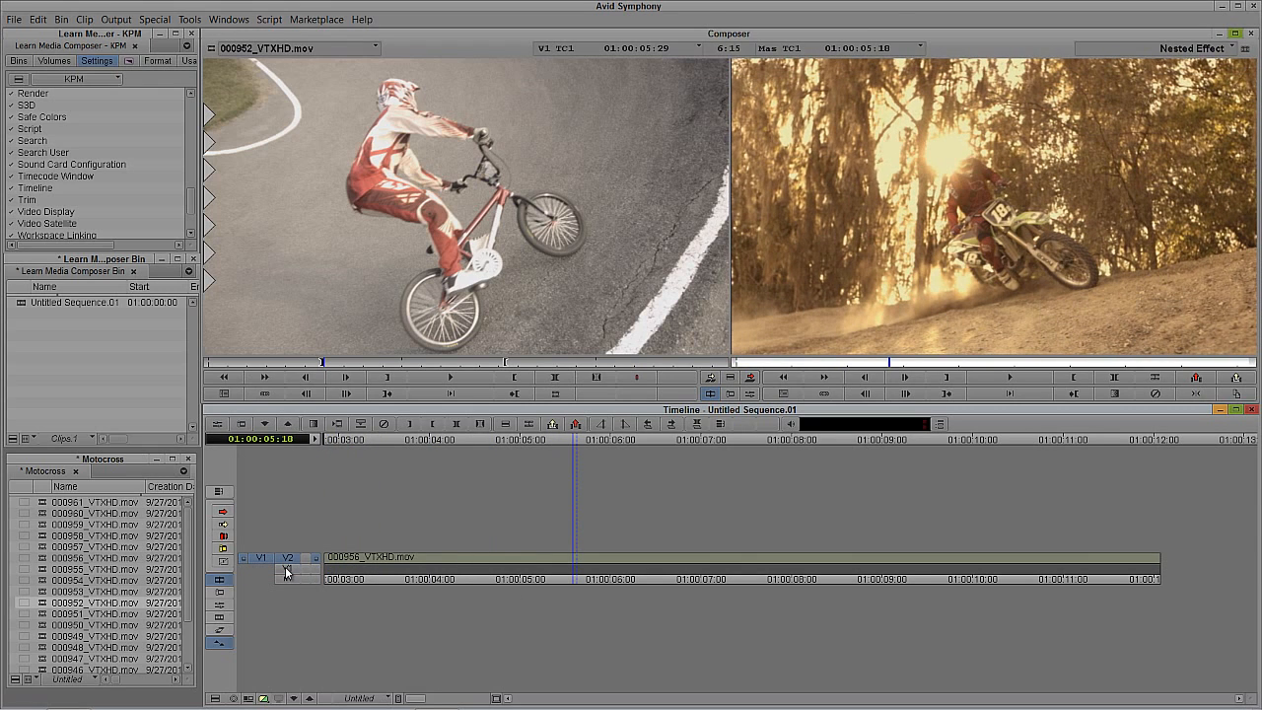
key(t)
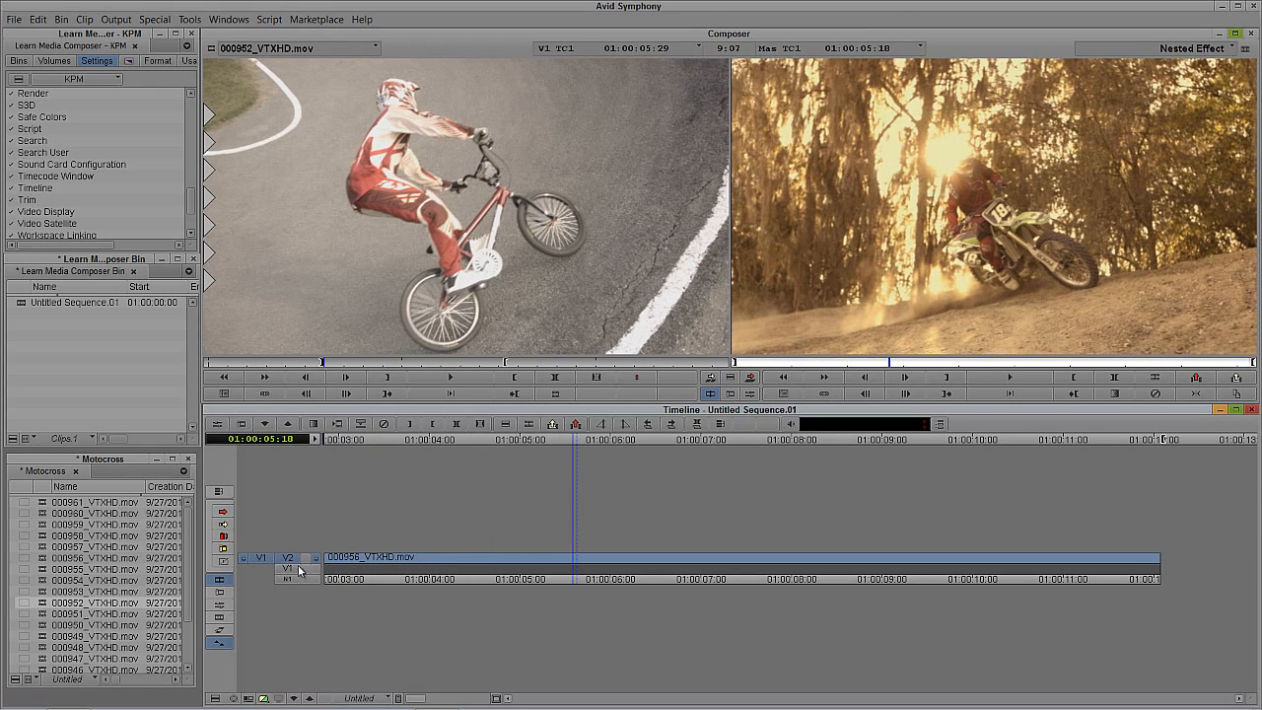
key(b)
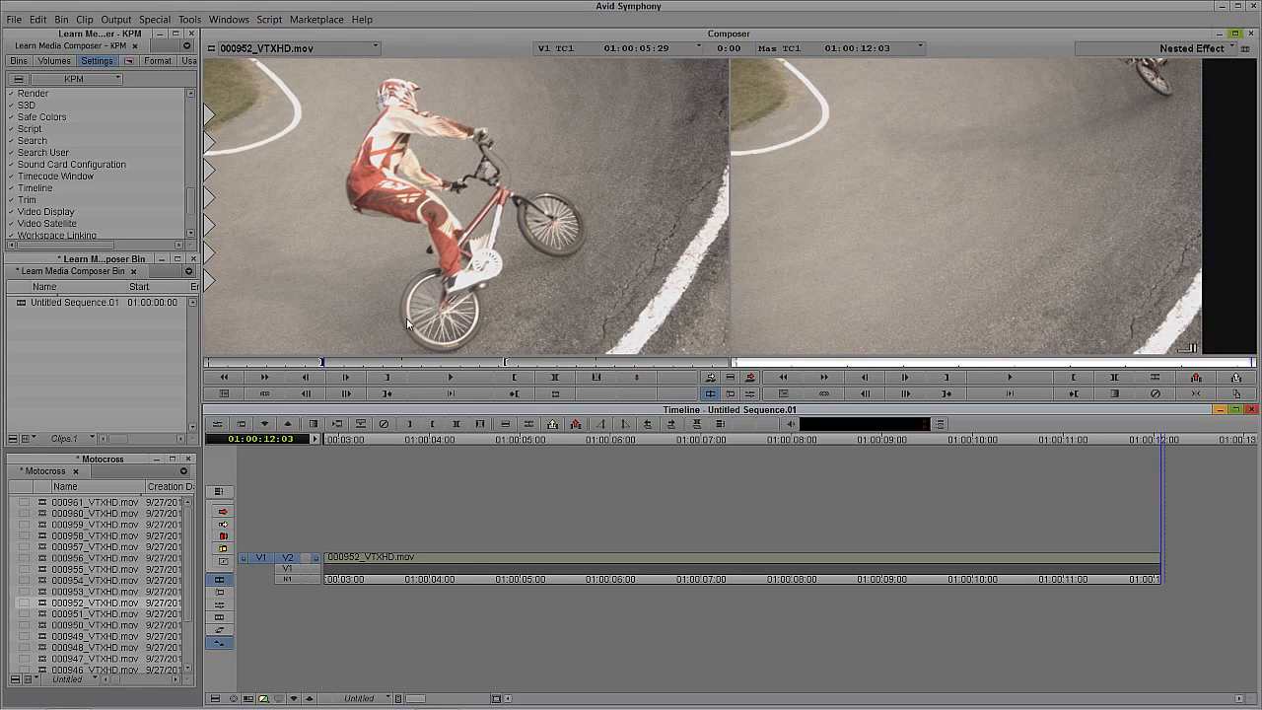
Step: Check the replaced nested footage, then step out of the effect and scrub the sequence to 01:00:06:00
click(486, 593)
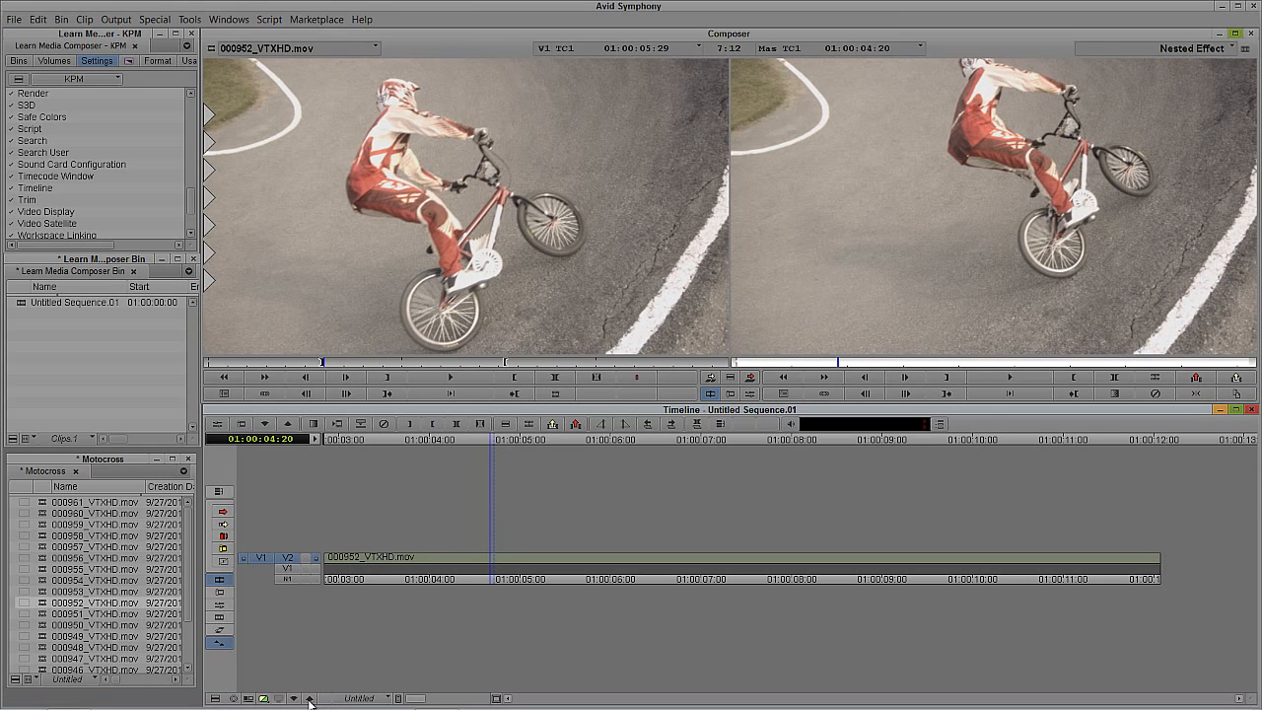
click(308, 701)
drag(552, 557, 624, 561)
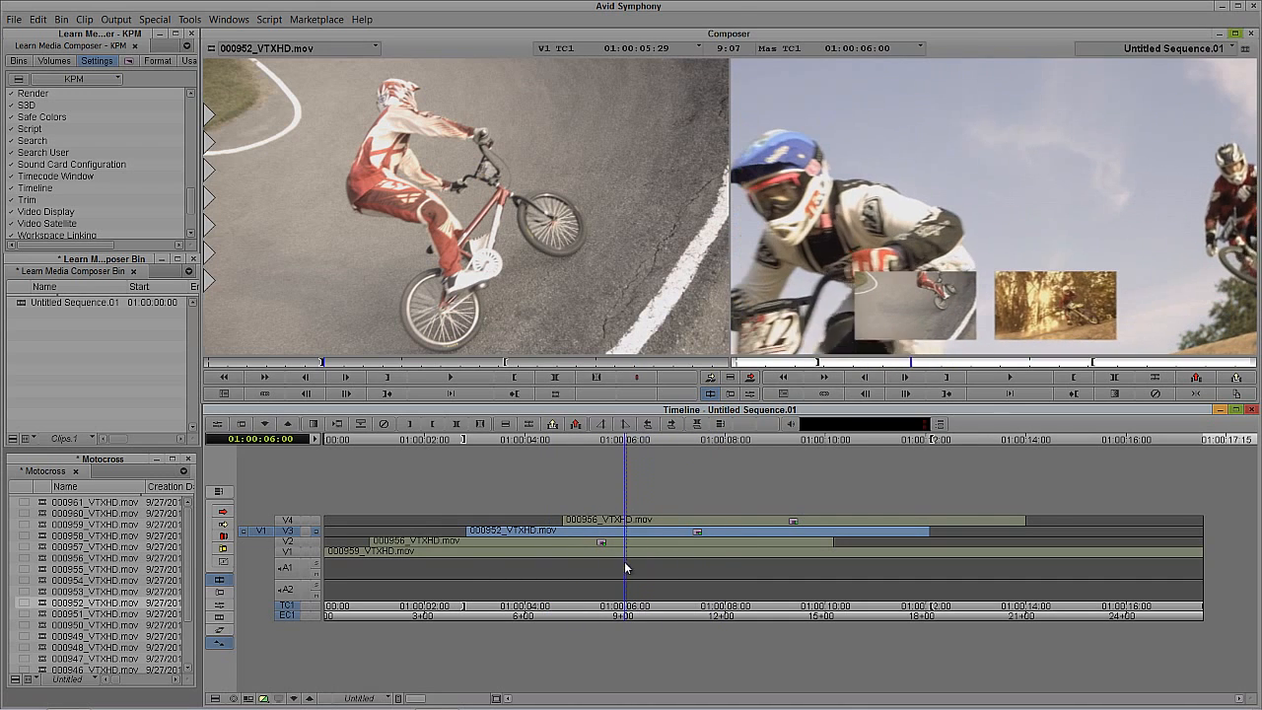
Step: Target V4 instead of V3 and scrub the sequence to 01:00:07:25
click(296, 521)
click(294, 530)
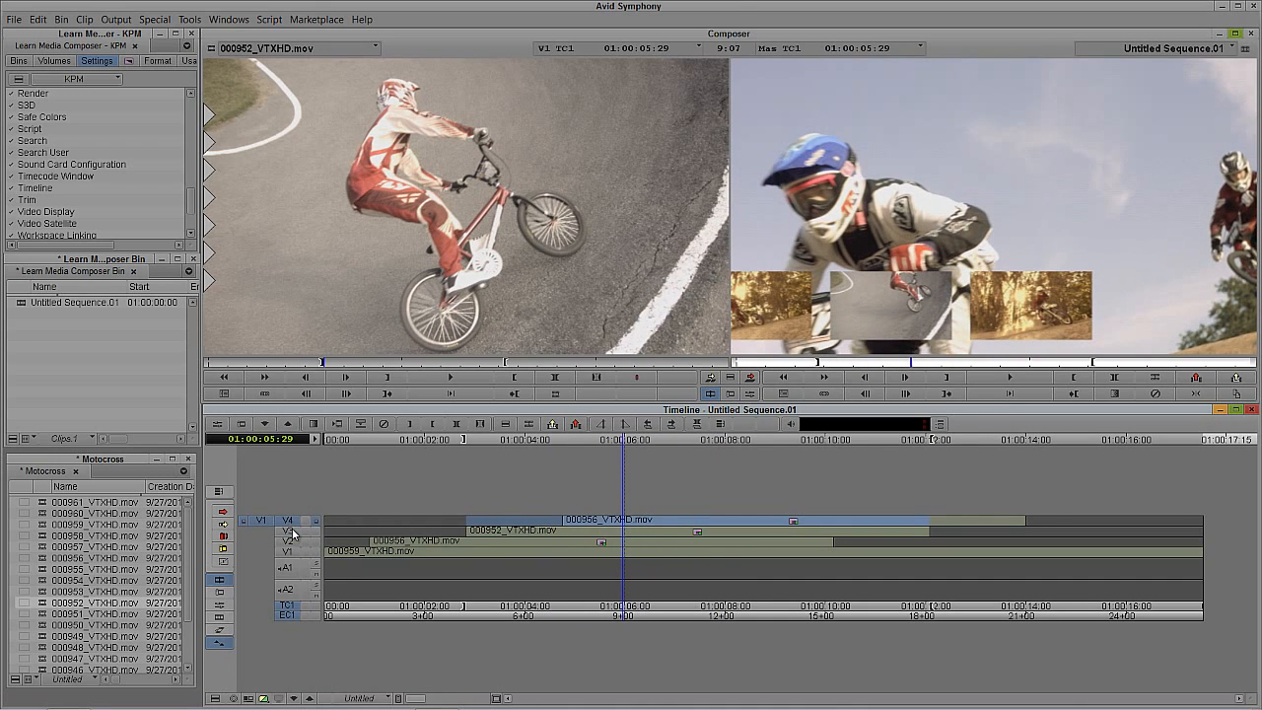
drag(607, 533, 717, 529)
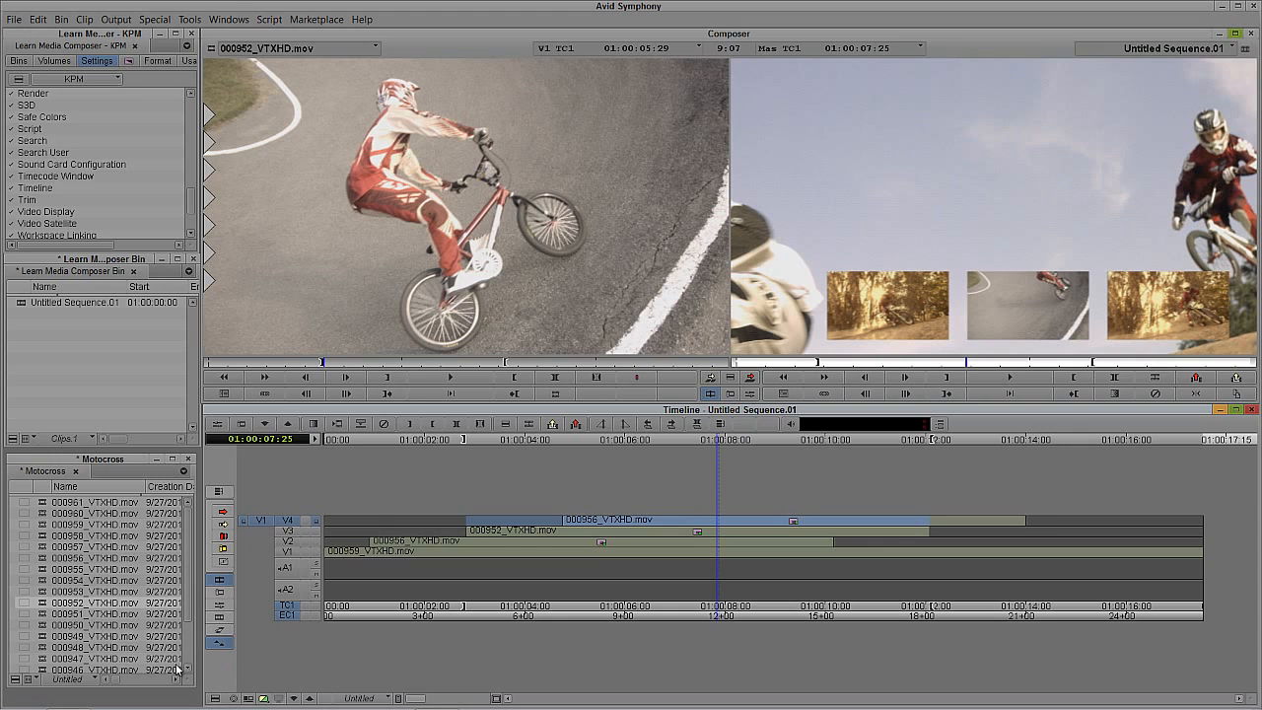
Step: Load 000949_VTXHD.mov as the source, mark out at 01:00:42:03, and mark in 9:06 earlier
double_click(51, 636)
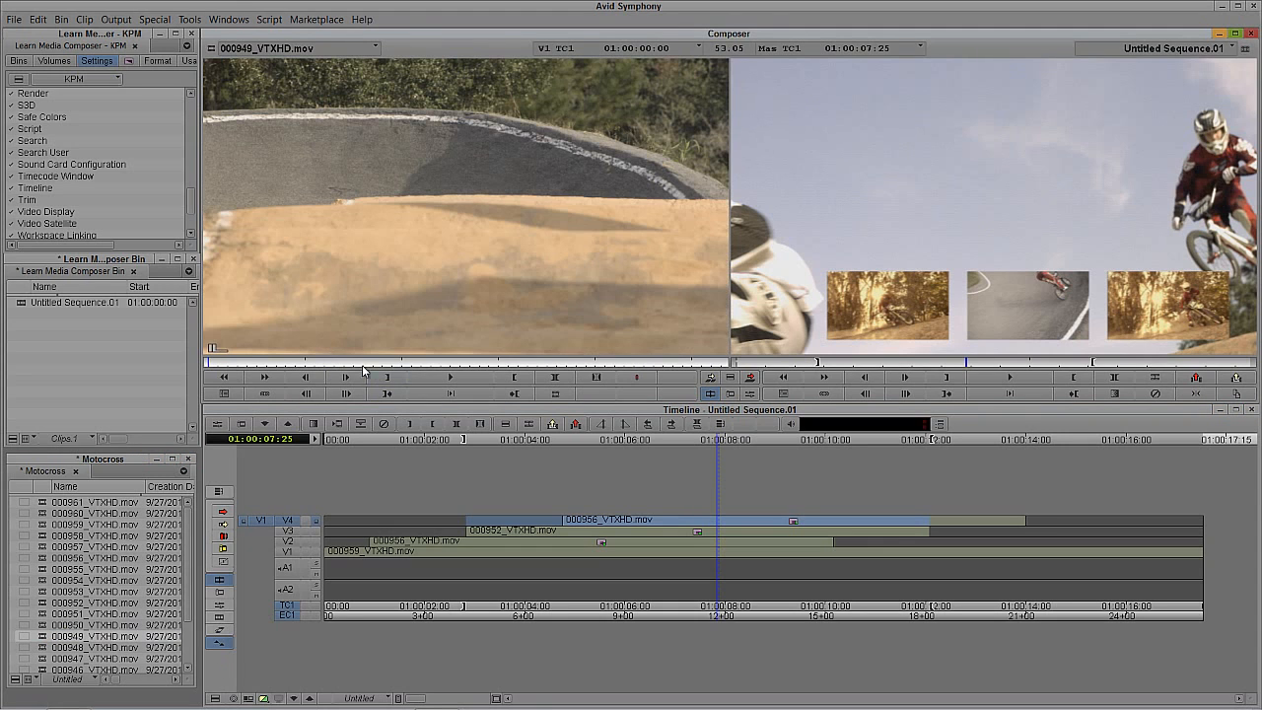
drag(362, 365, 619, 381)
key(o)
click(845, 197)
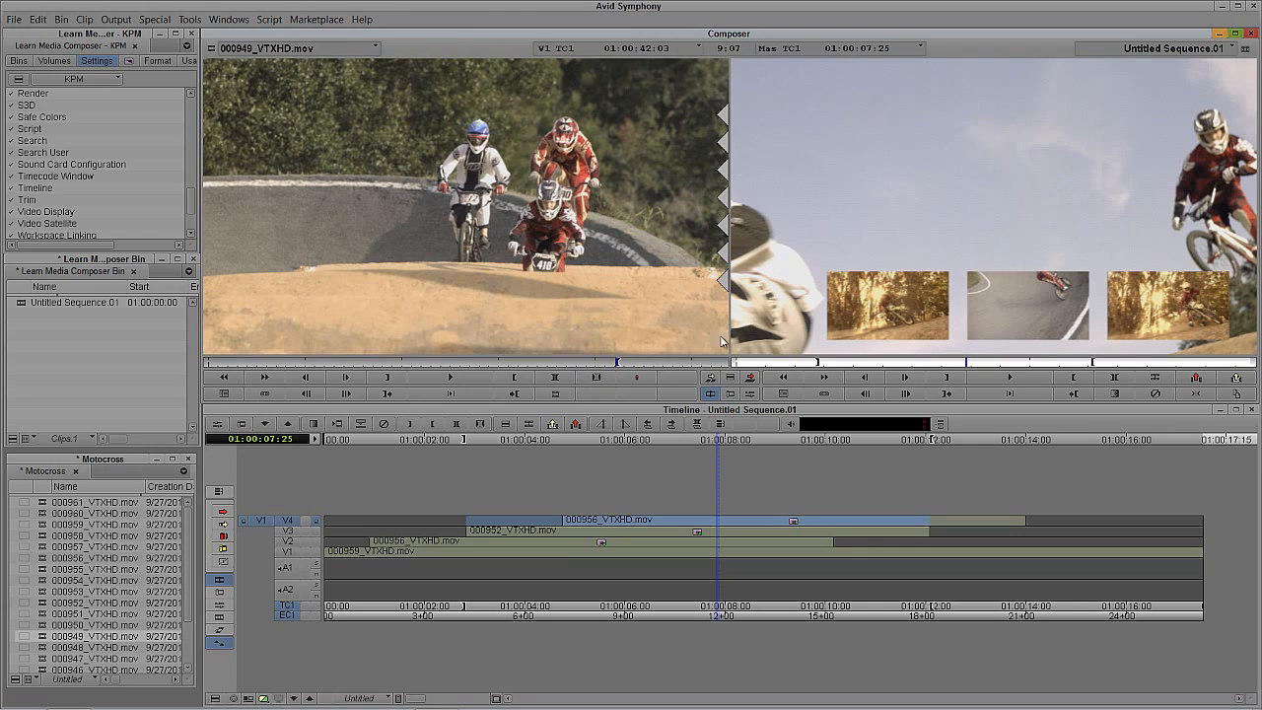
text(i)
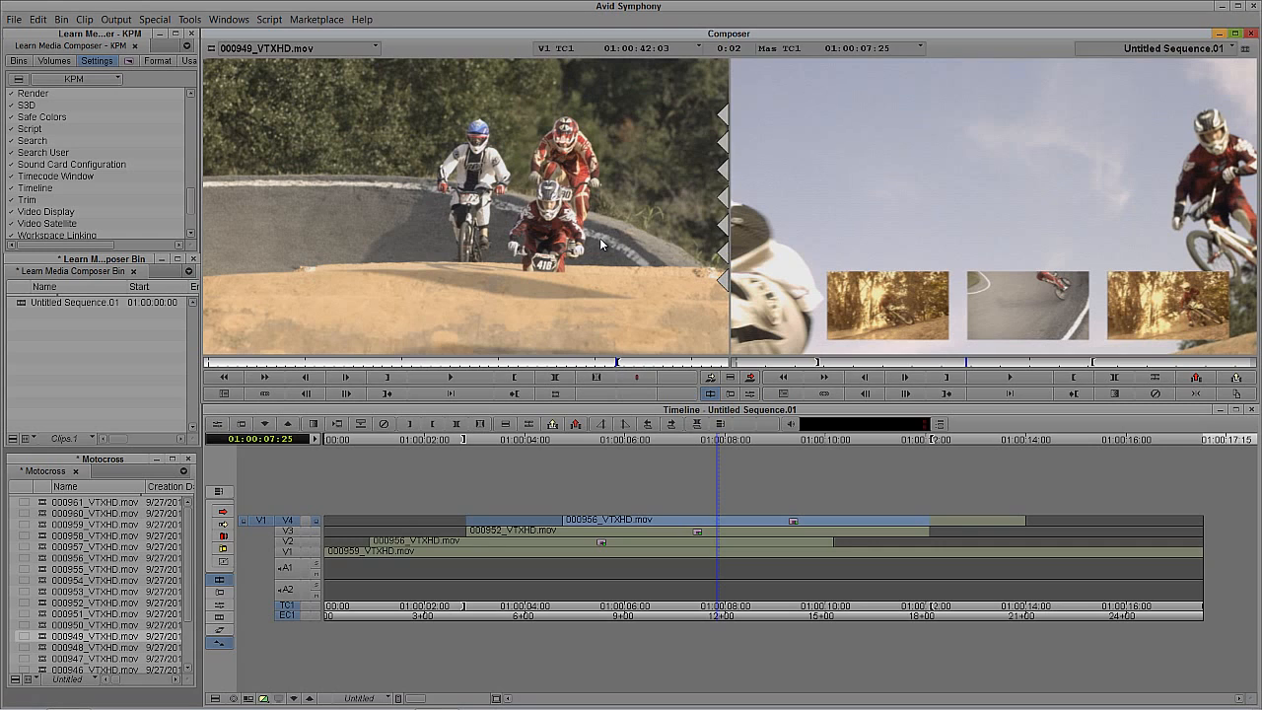
text(-905)
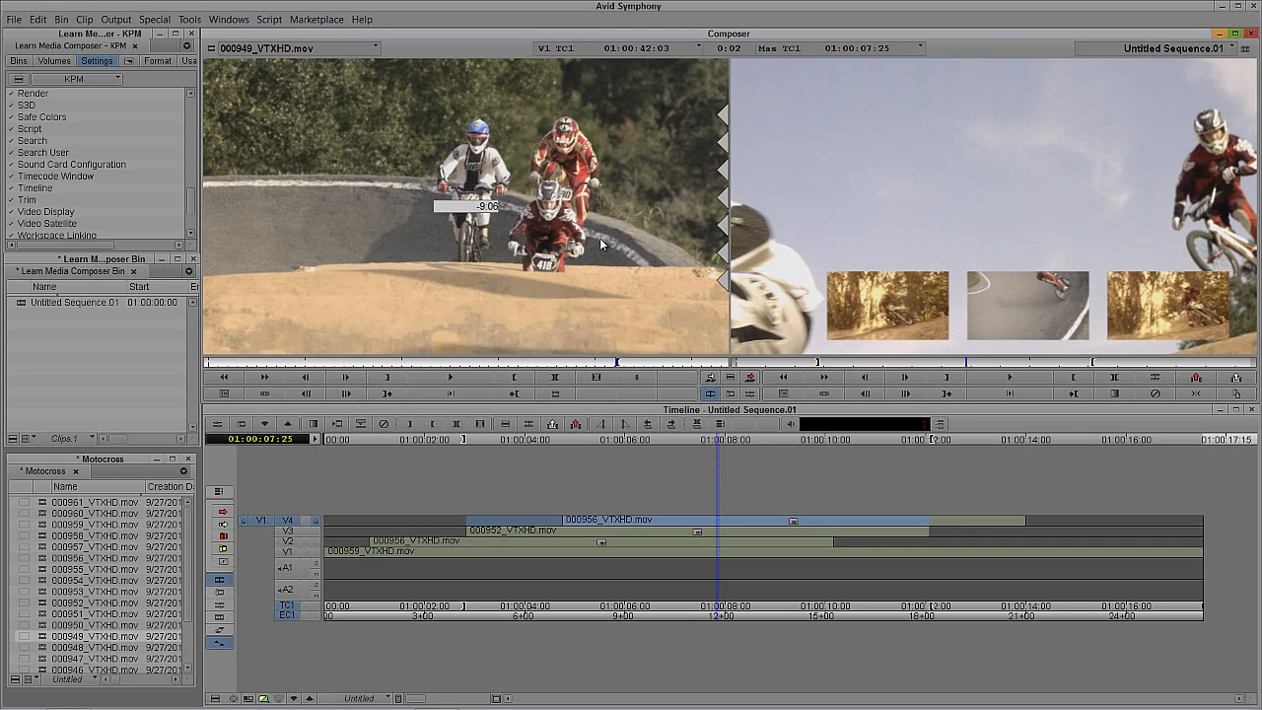
key(Return)
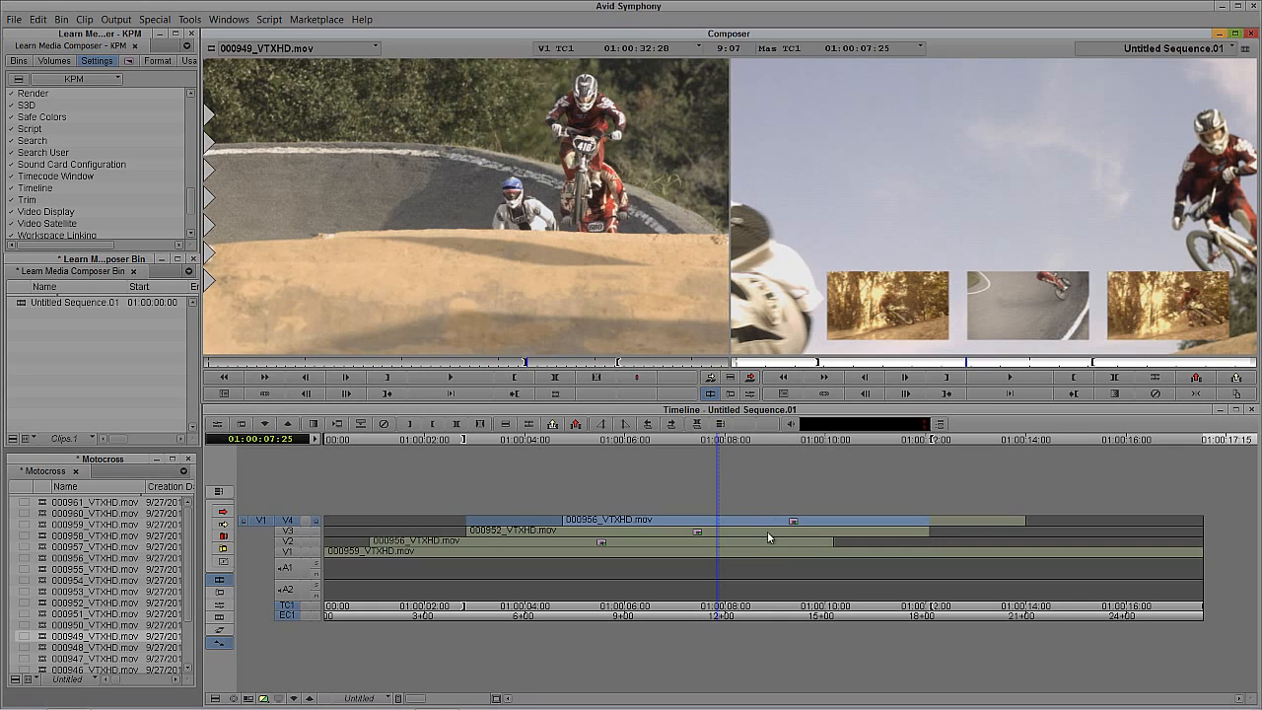
Step: Expand the V4 effect's layers in the timeline and patch source V1 to its layer 1.2
drag(751, 526, 772, 527)
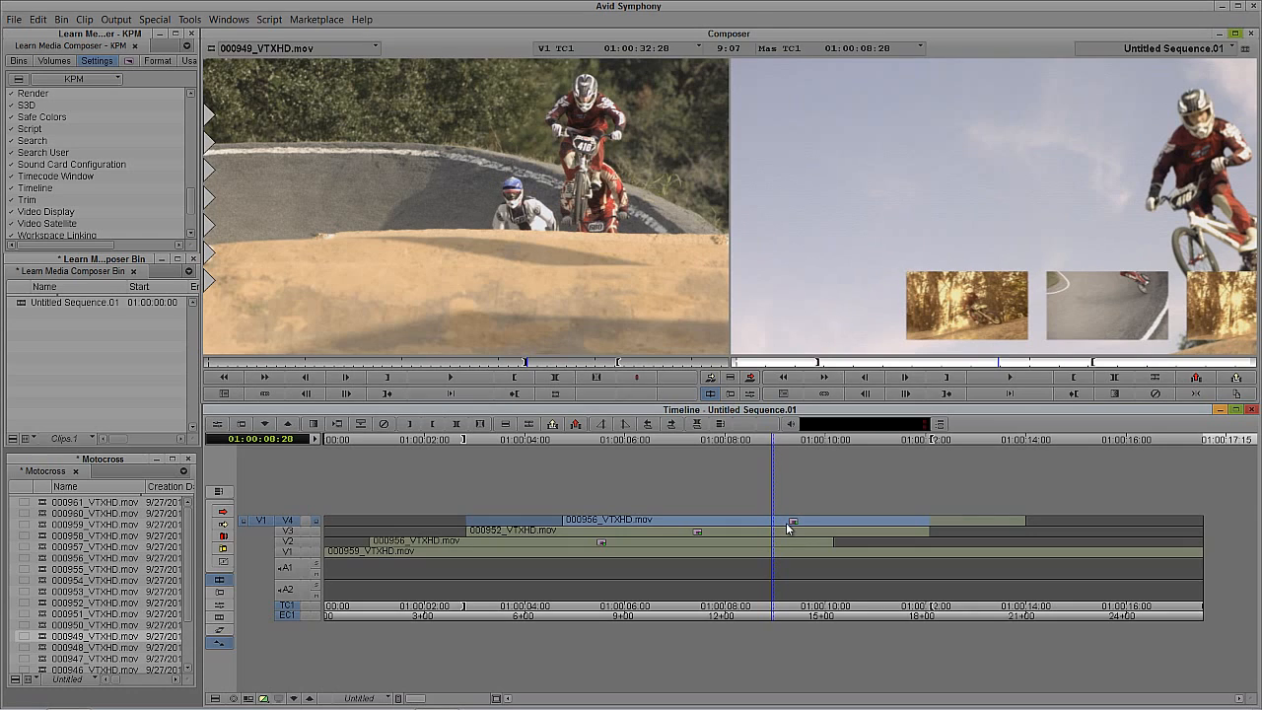
double_click(788, 523)
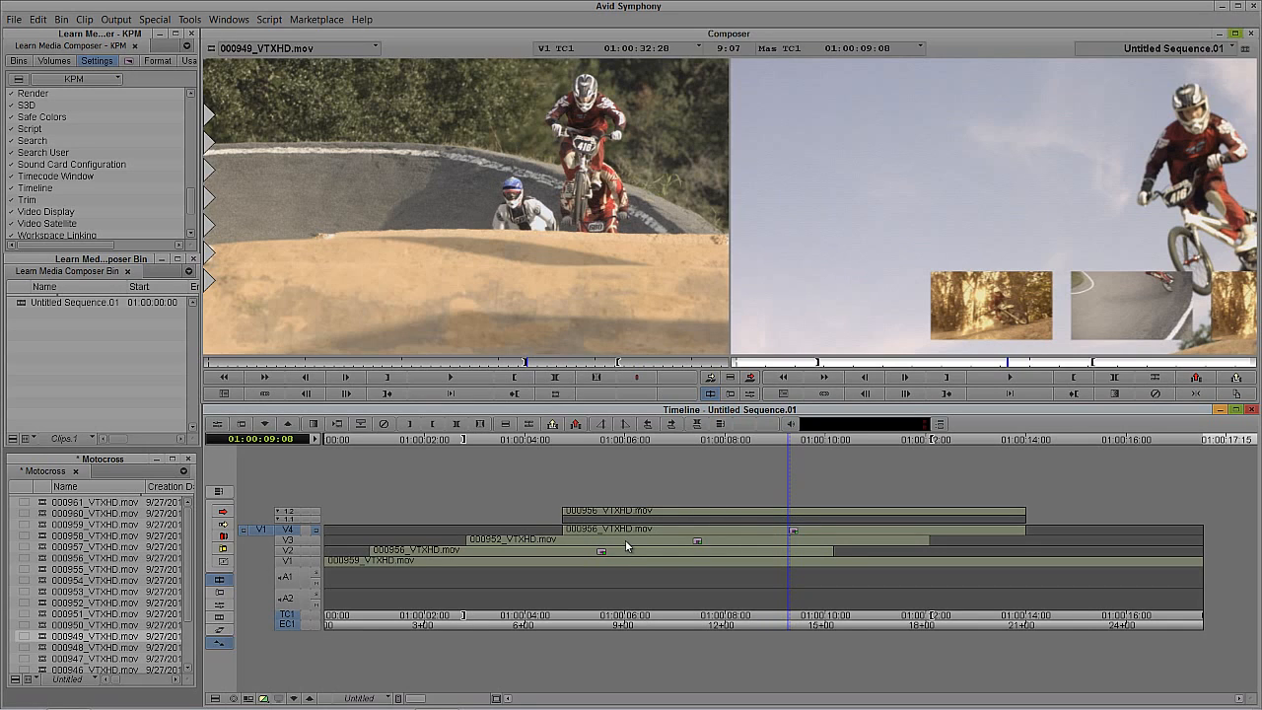
drag(259, 536, 286, 517)
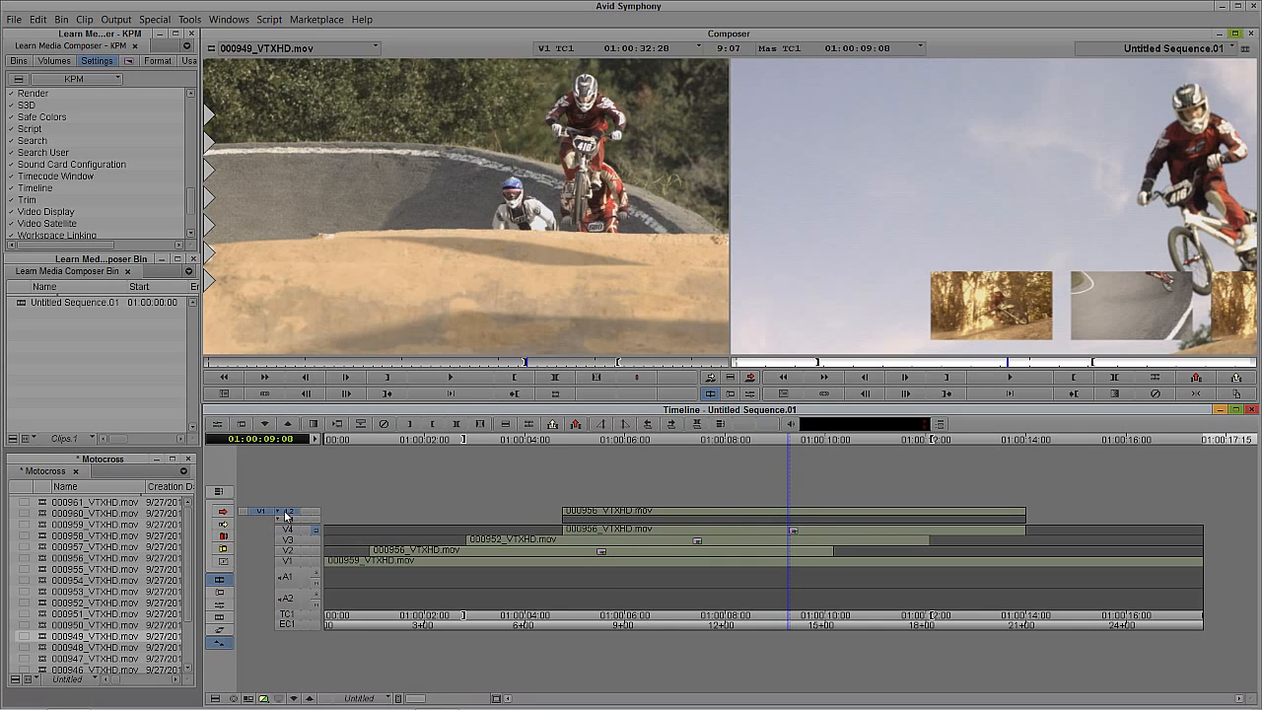
Step: Mark the full 000956_VTXHD.mov clip on layer 1.2 and overwrite it with 000949_VTXHD.mov
click(674, 526)
key(t)
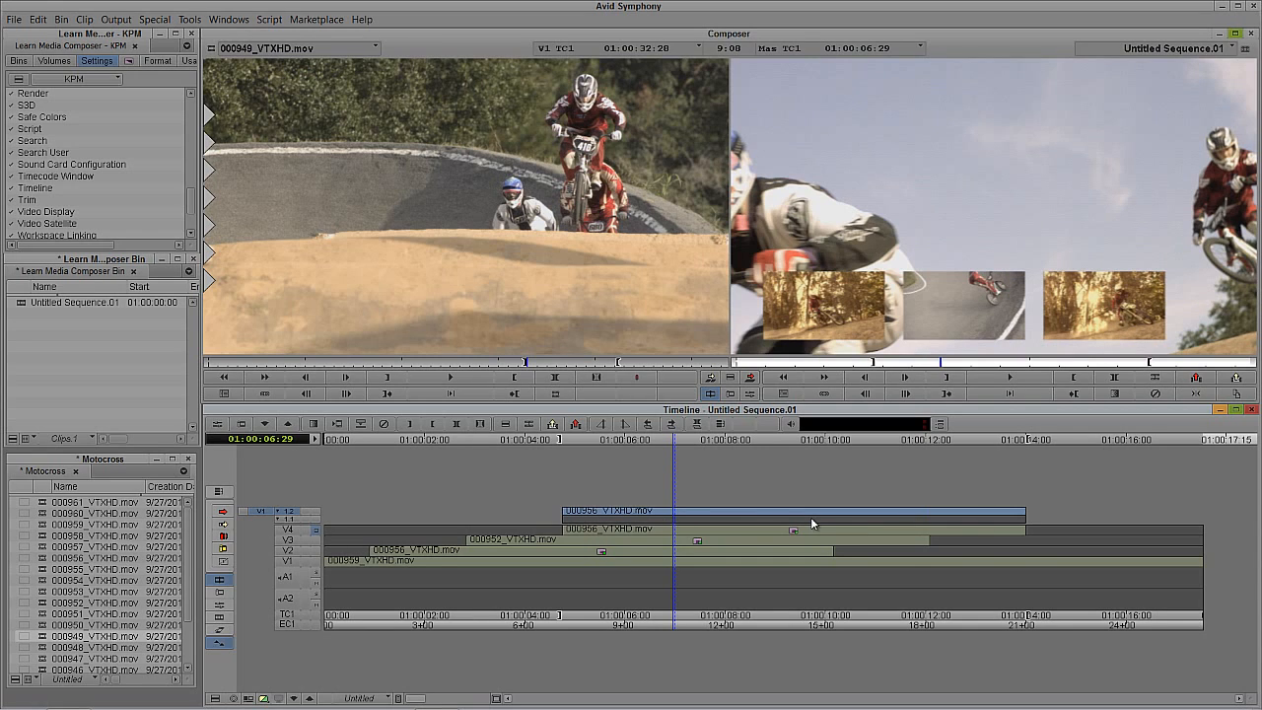
key(b)
Step: Scrub the V4 picture to check its new footage, and collapse the effect's expanded layers
drag(811, 519, 694, 537)
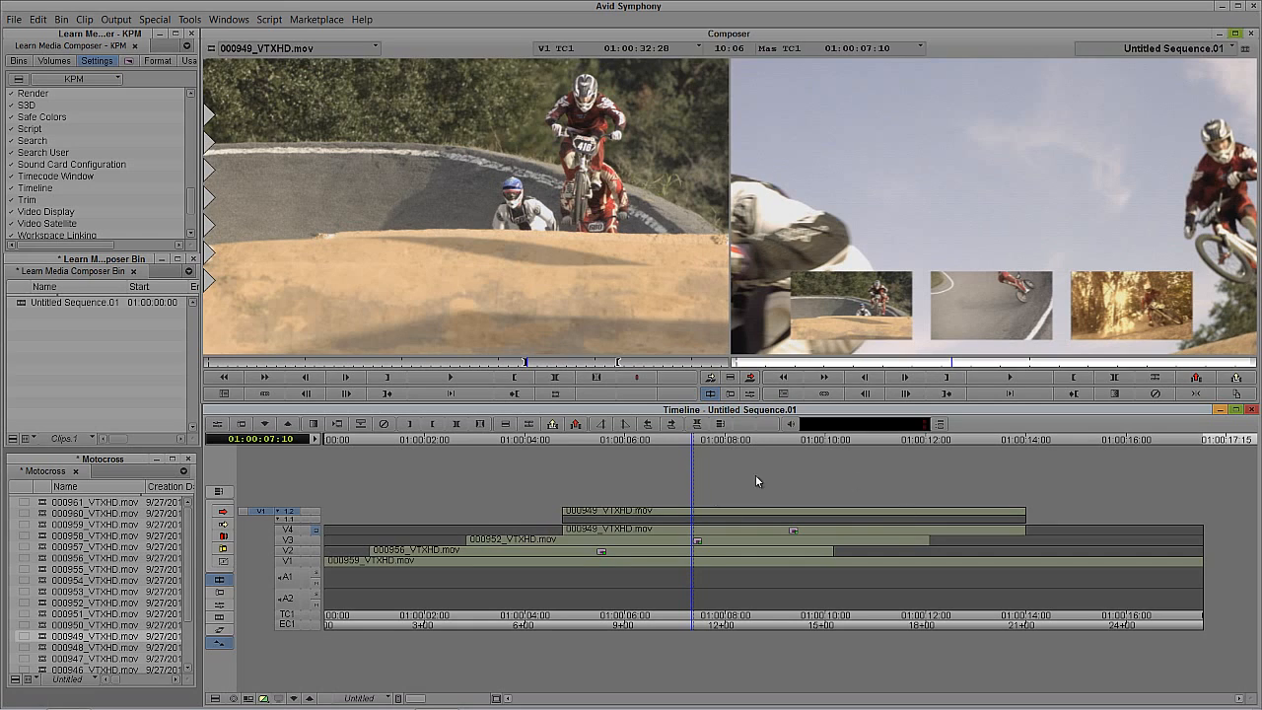
double_click(699, 530)
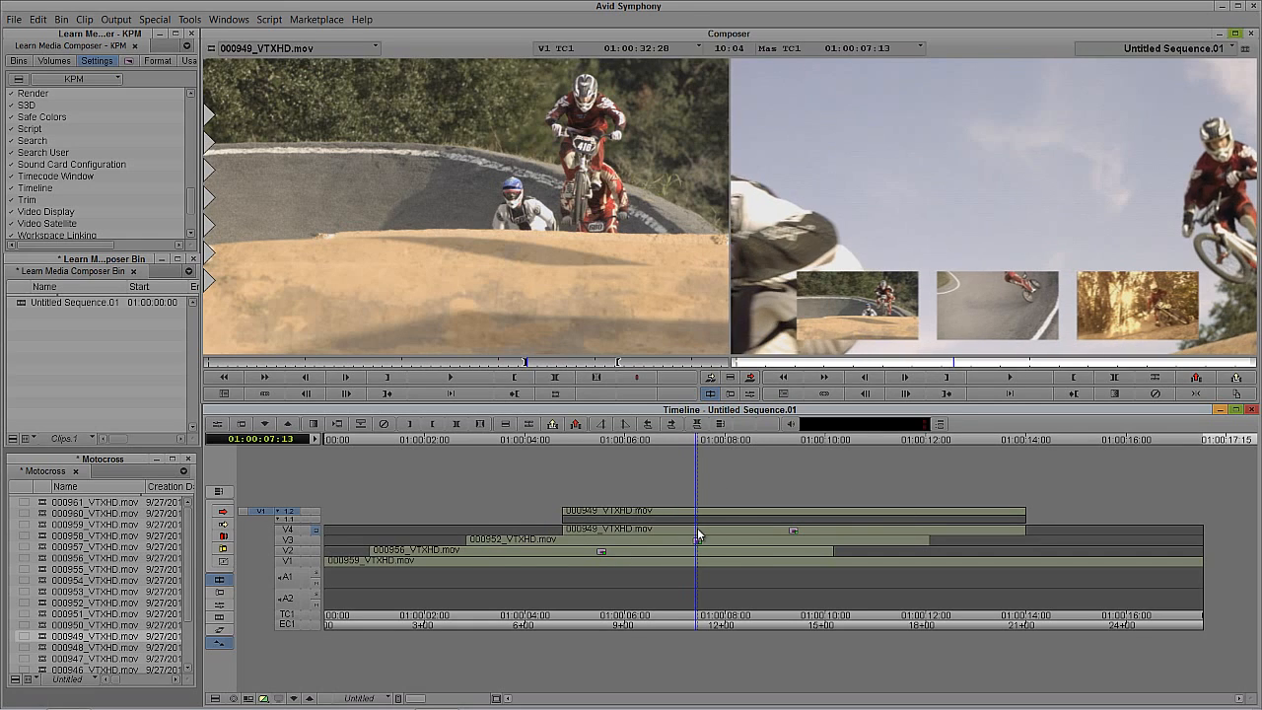
drag(704, 534, 455, 556)
Step: Play the sequence from the start and replay part of it to review the three pictures with different footage
key(Home)
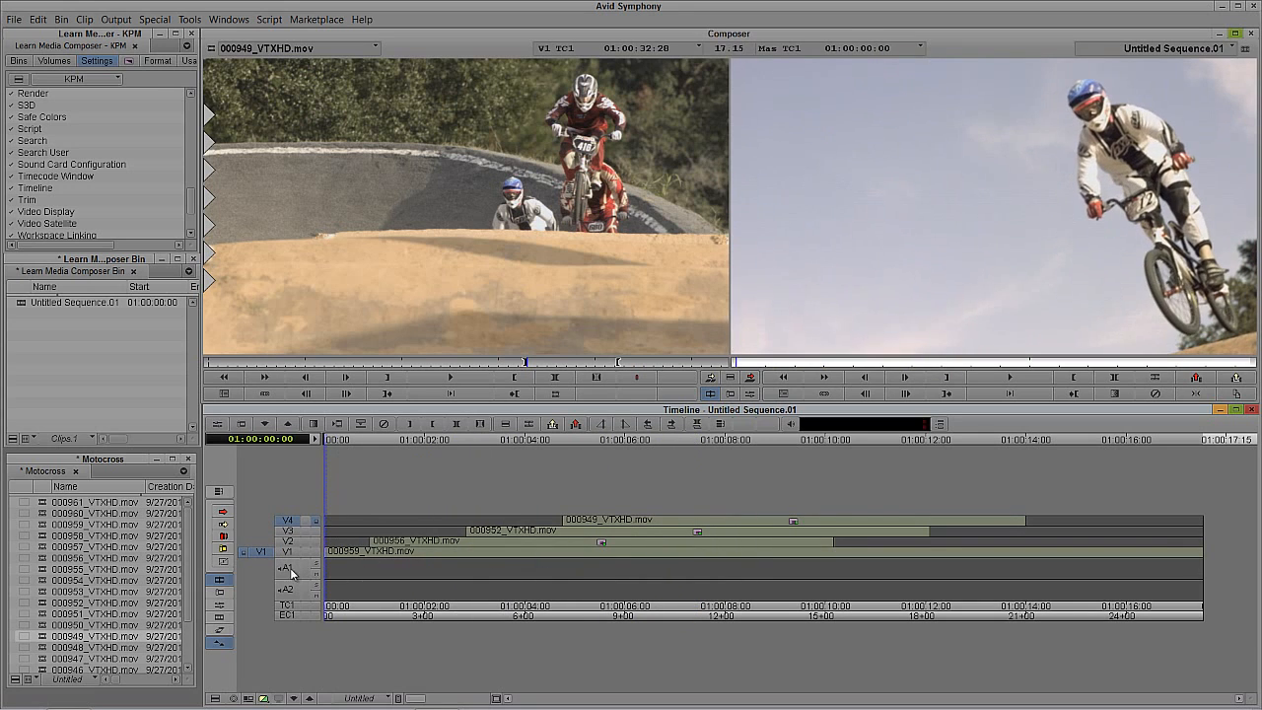
key(space)
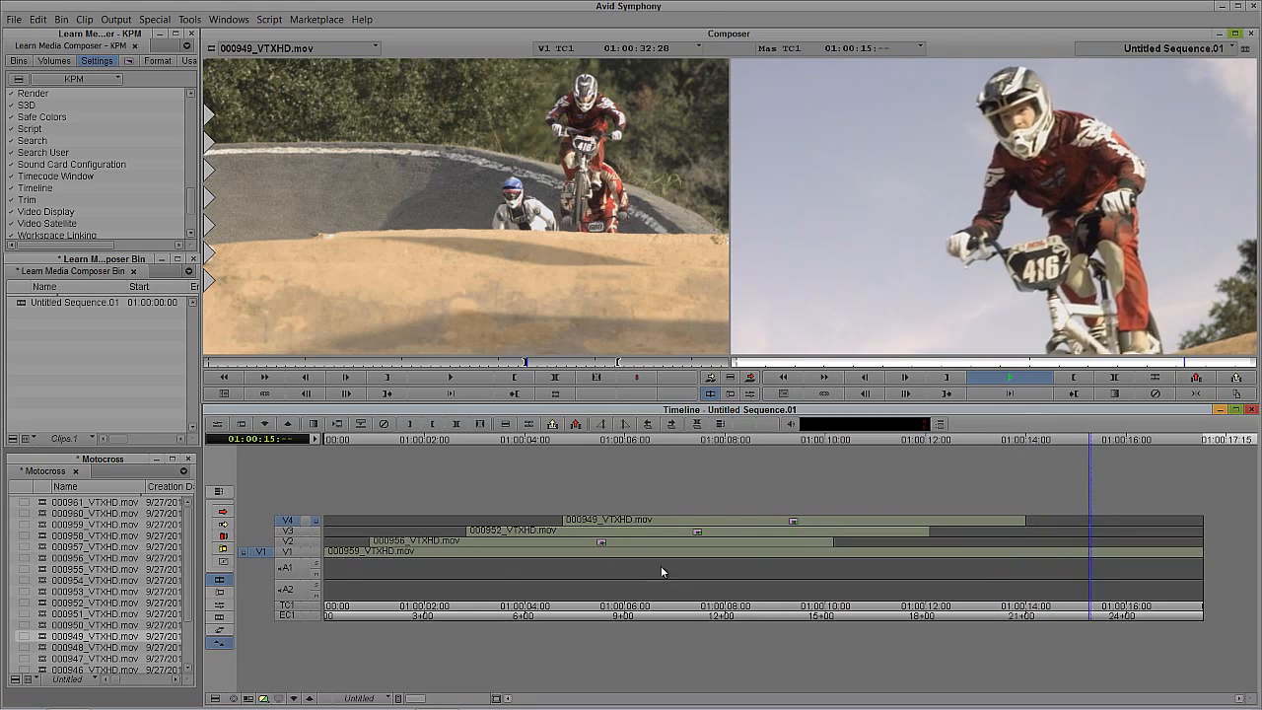
drag(746, 566, 635, 583)
key(space)
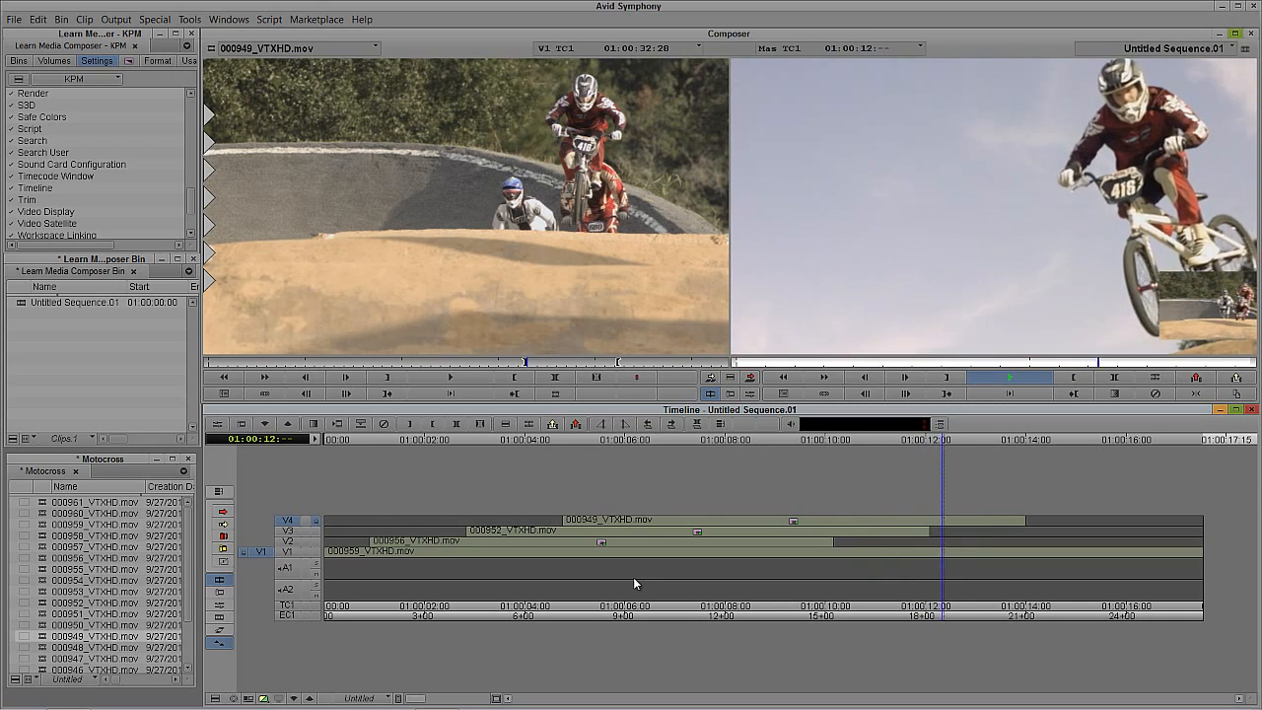
key(space)
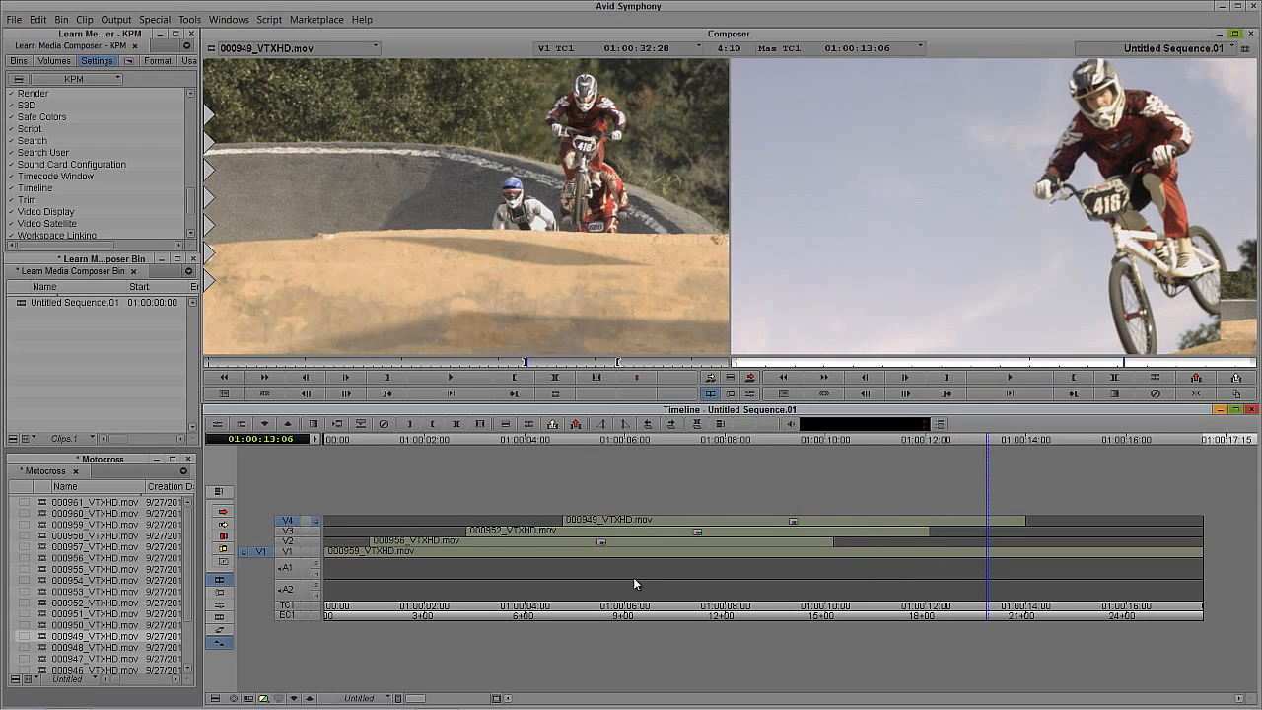